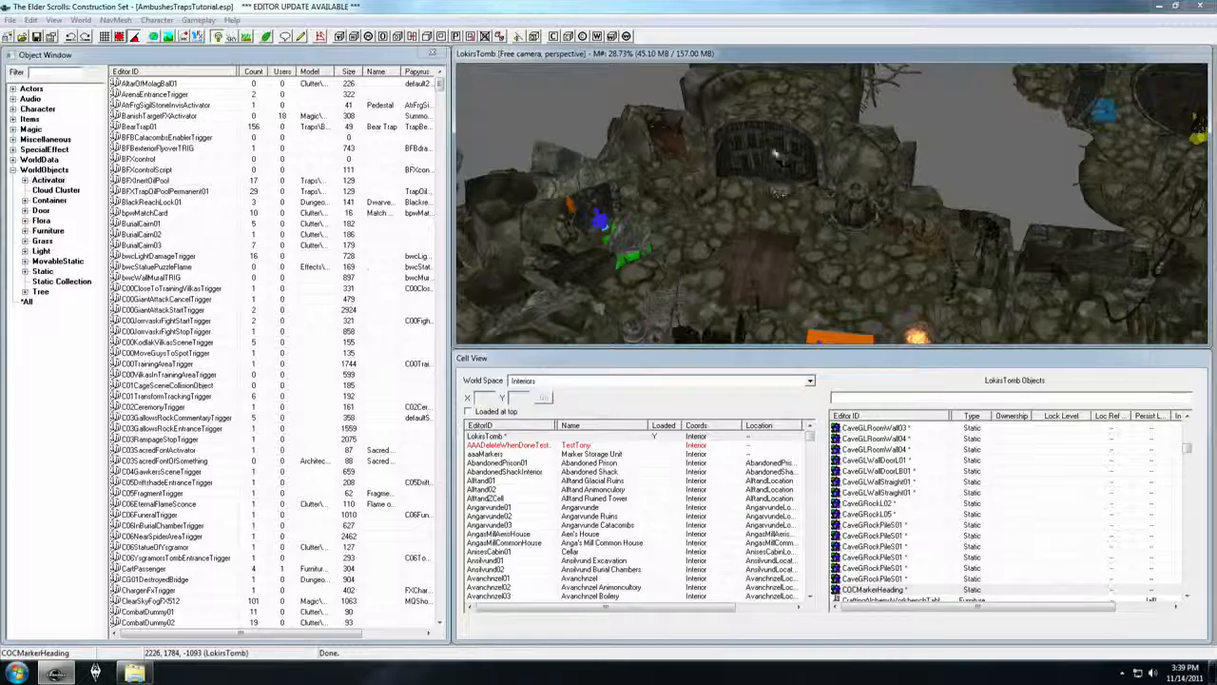
Step: Delete the wooden double door NorDoorMedium01 from the stone archway in LokirsTomb
key(shift)
scroll(799, 127, up, 3)
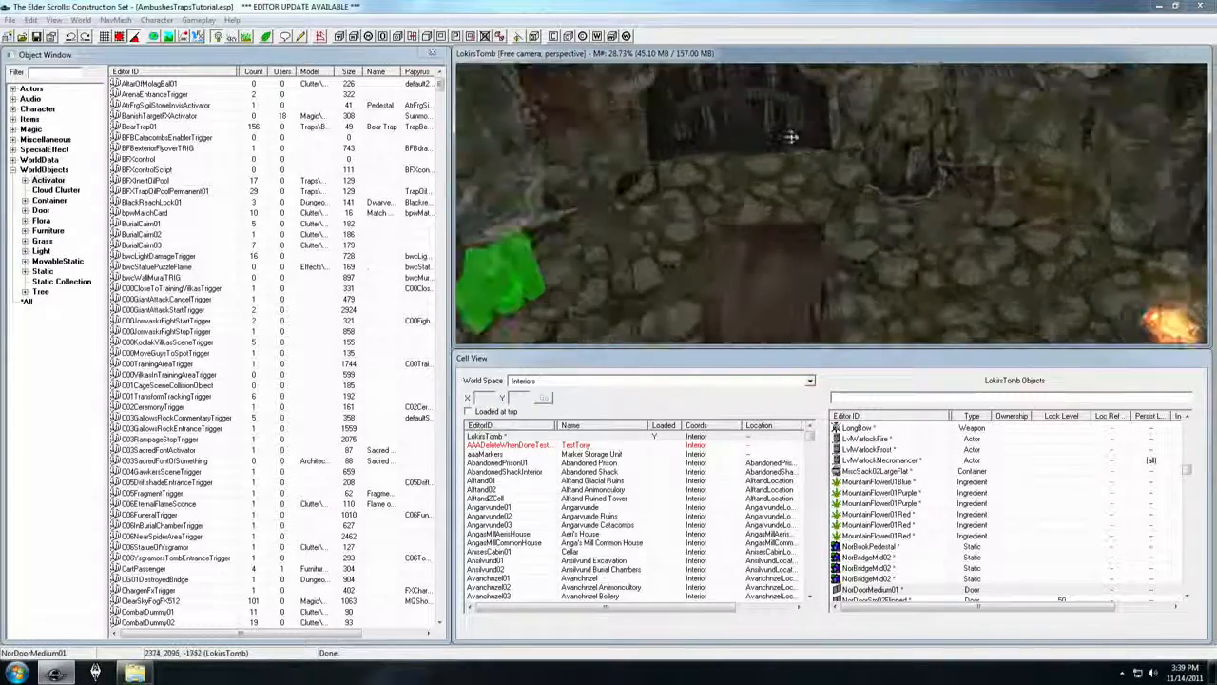
middle_drag(790, 131, 815, 179)
scroll(813, 134, up, 3)
middle_drag(803, 114, 796, 142)
key(shift)
scroll(807, 111, down, 1)
scroll(797, 134, up, 3)
scroll(800, 148, down, 2)
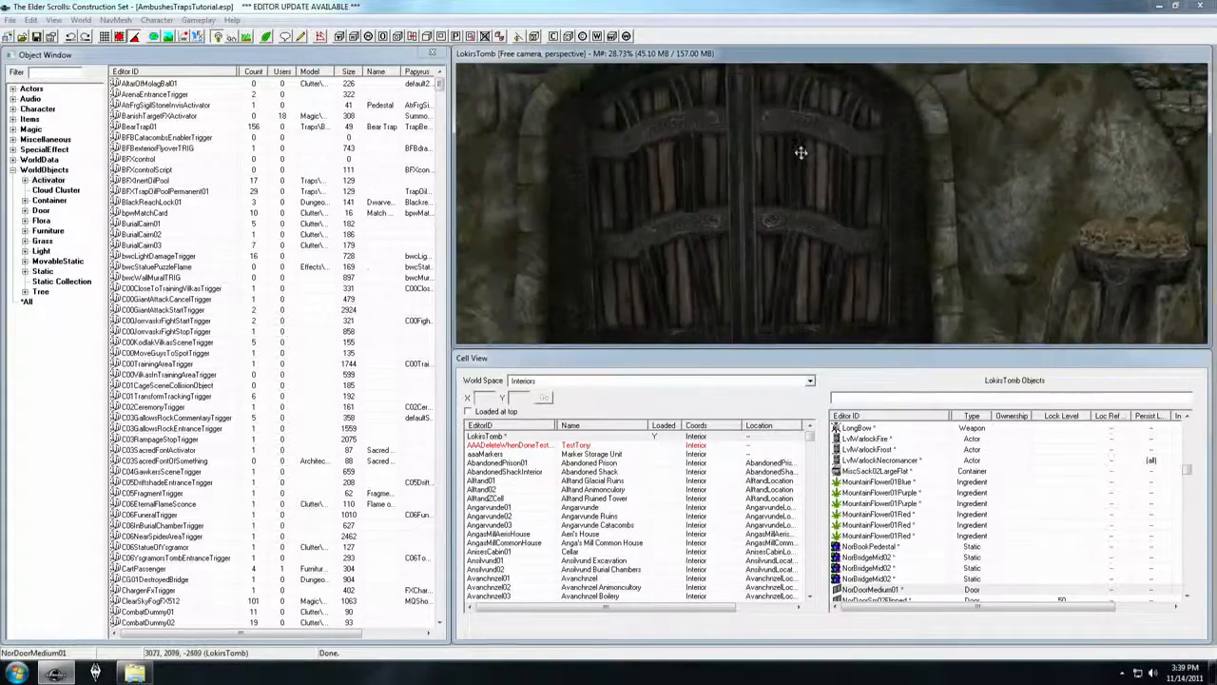
scroll(801, 153, down, 1)
key(Delete)
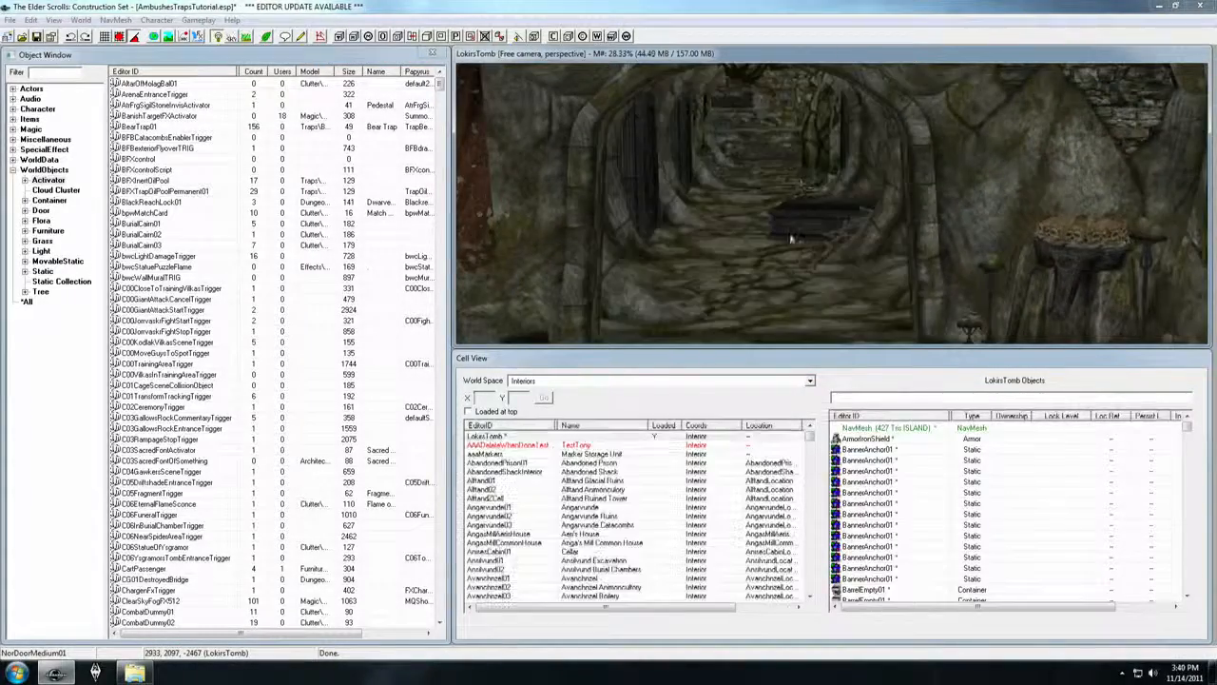
Step: Filter the objects by "portcullis" and place NorPortcullisLarge01 in the empty stone archway
scroll(790, 236, up, 3)
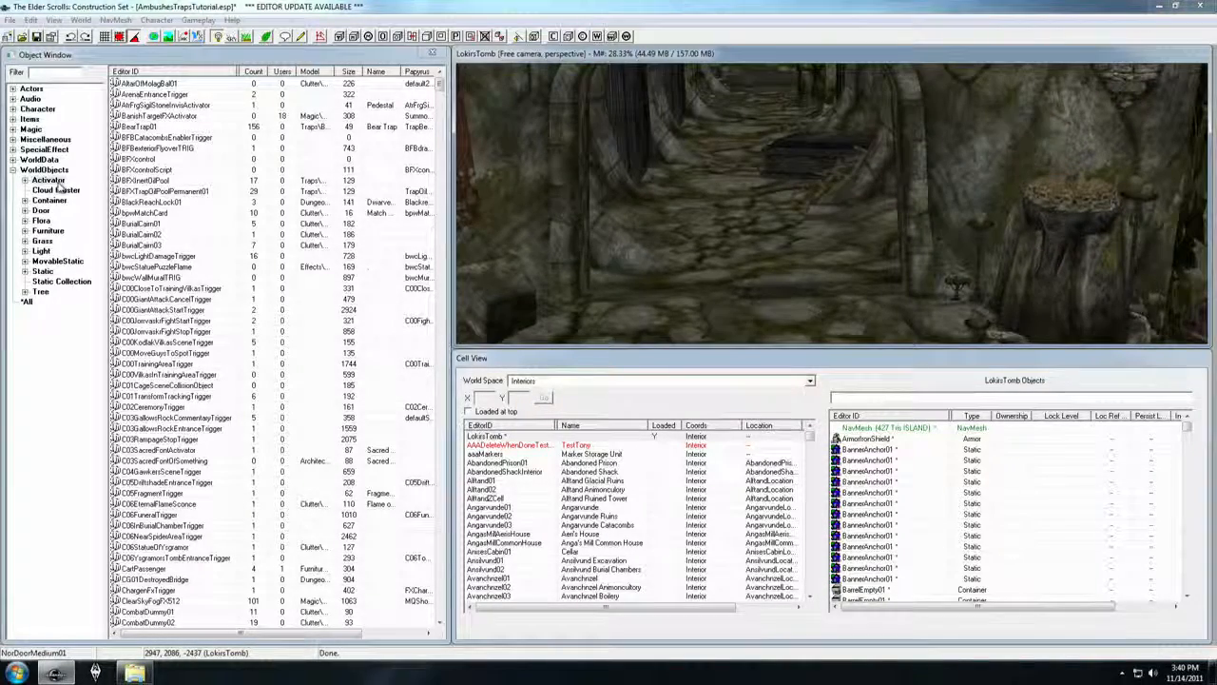
click(55, 73)
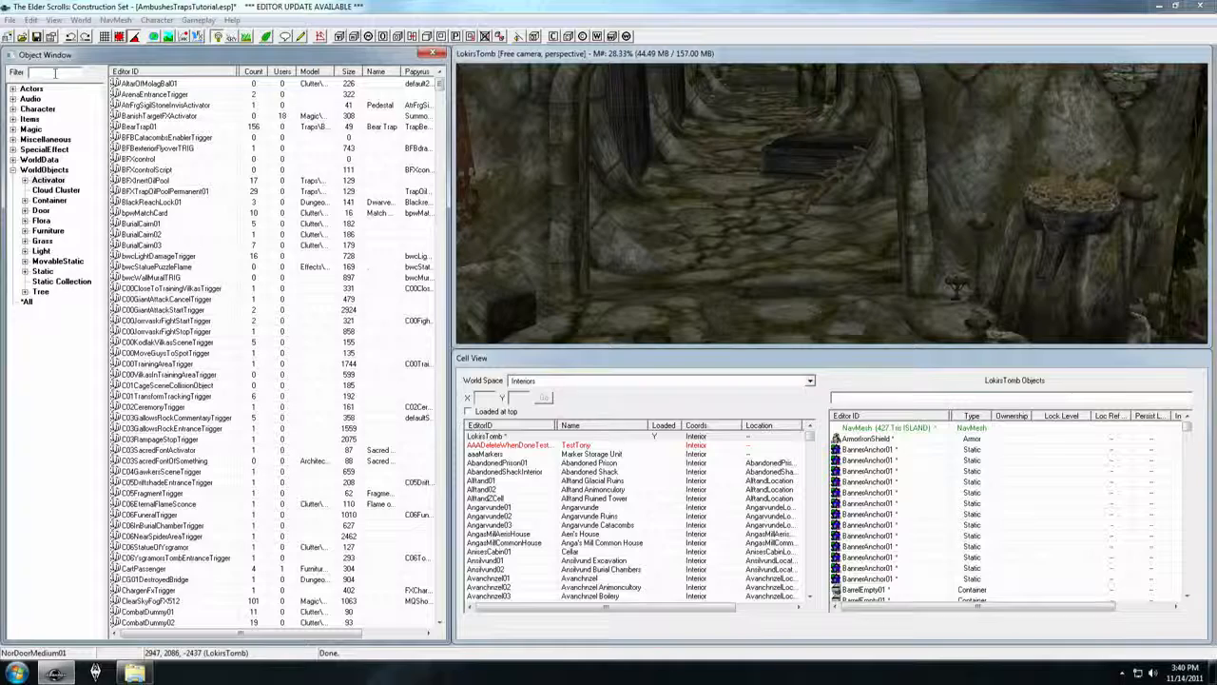
text(portcu)
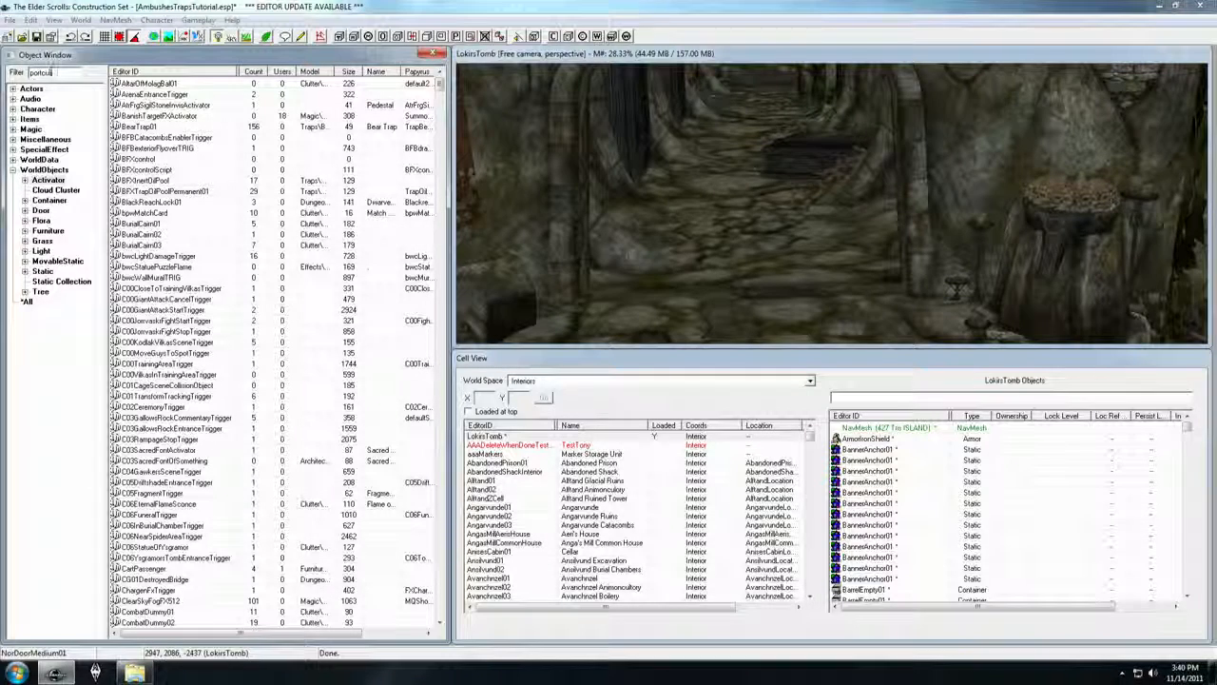
text(llis)
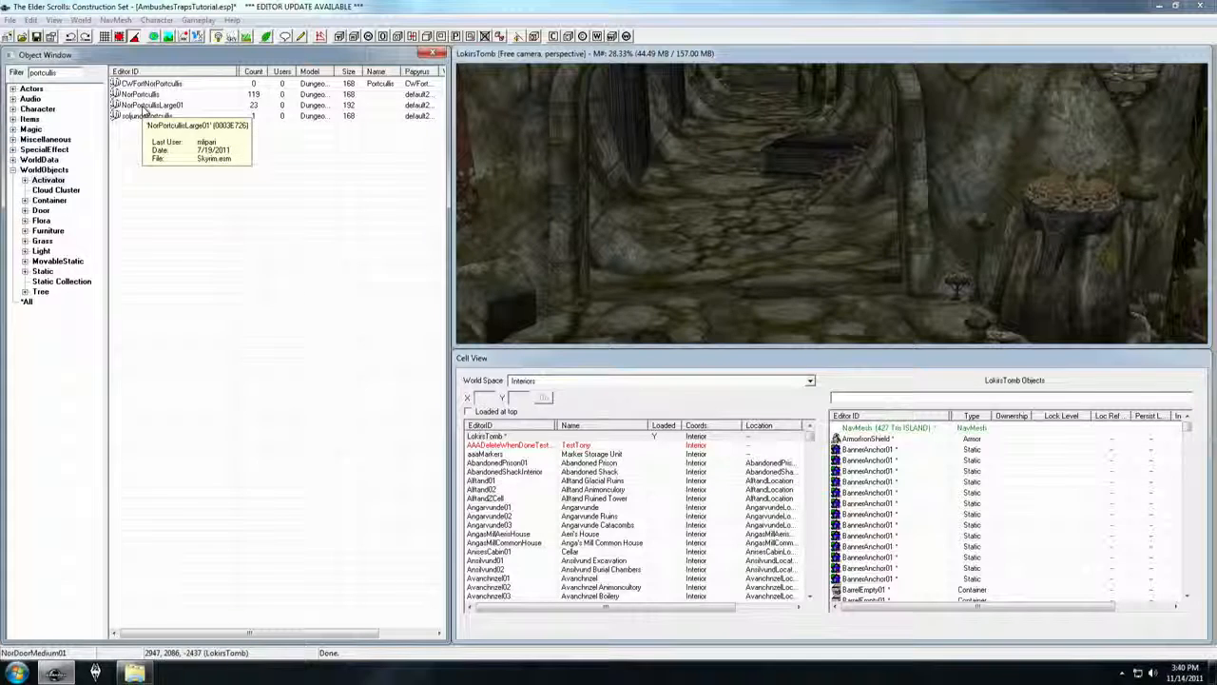
drag(144, 113, 448, 196)
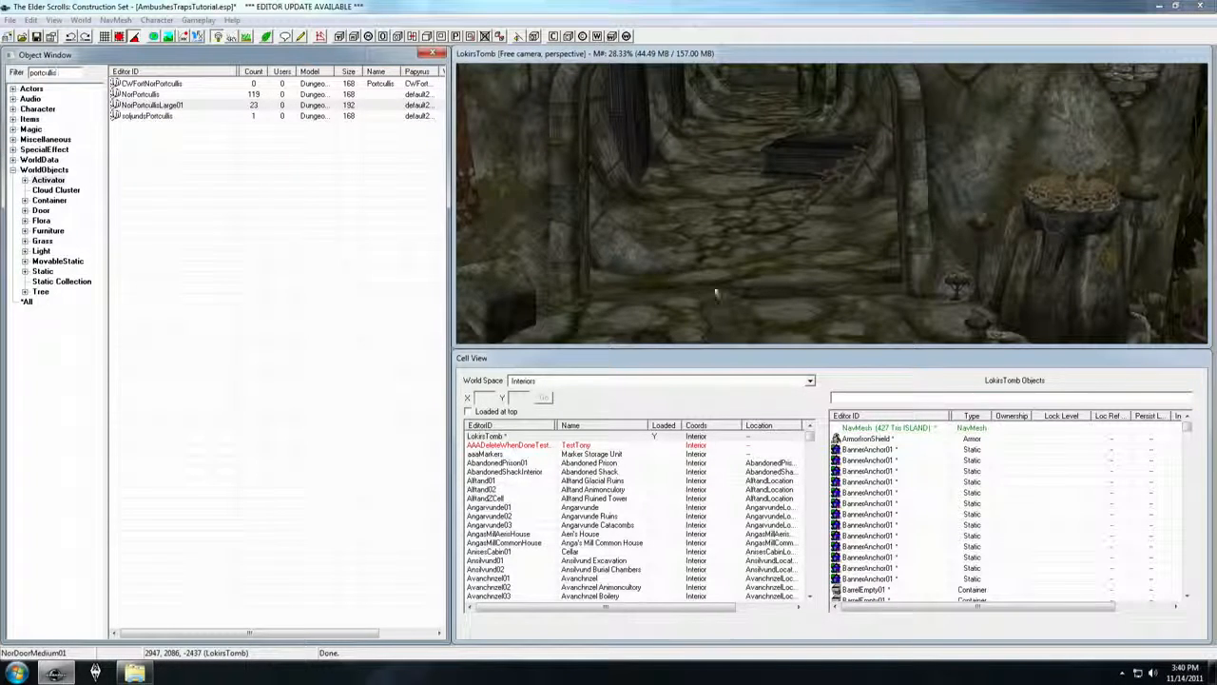
drag(717, 295, 760, 305)
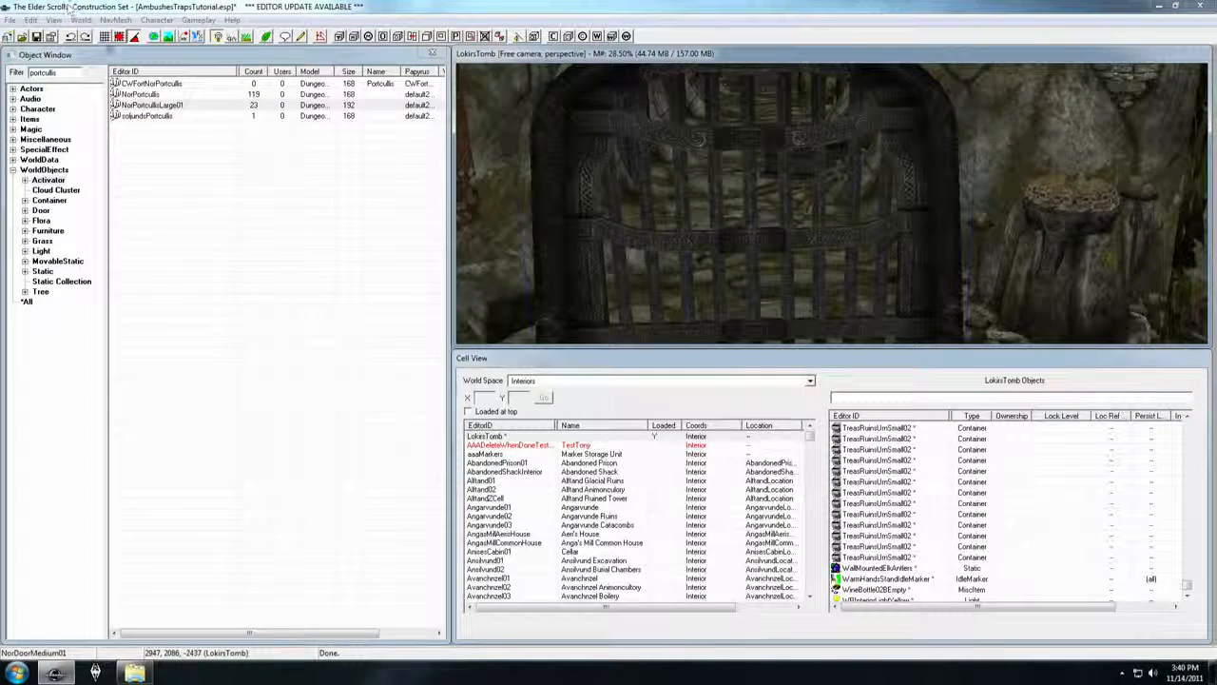
click(118, 38)
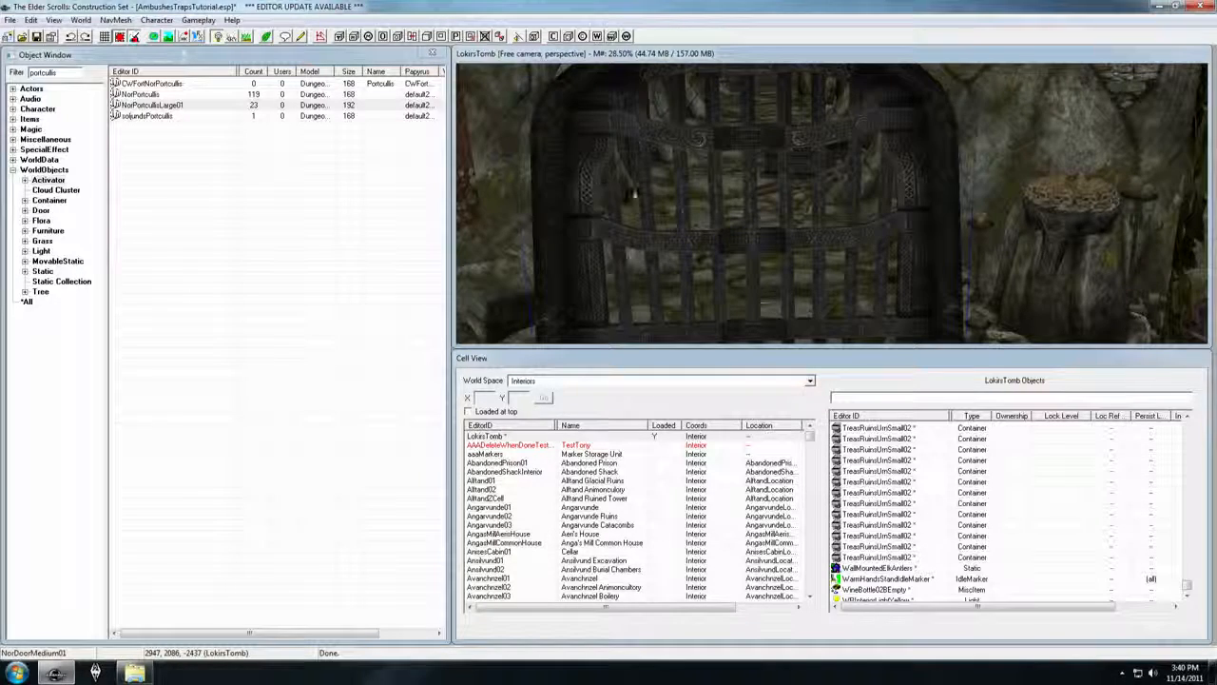
drag(586, 216, 615, 190)
middle_drag(755, 253, 833, 294)
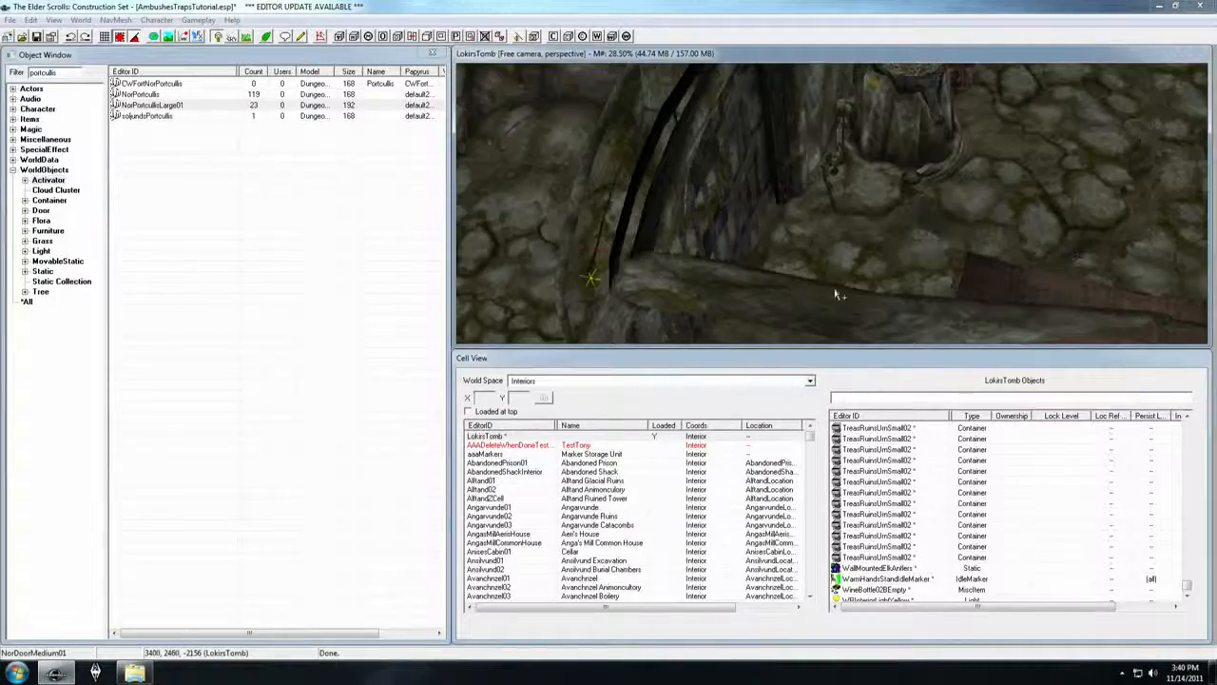
Step: Filter the objects by "pullchain" and place NorPullChain01 by the wall between the portcullis and the skull-filled stone stand
middle_drag(774, 147, 801, 172)
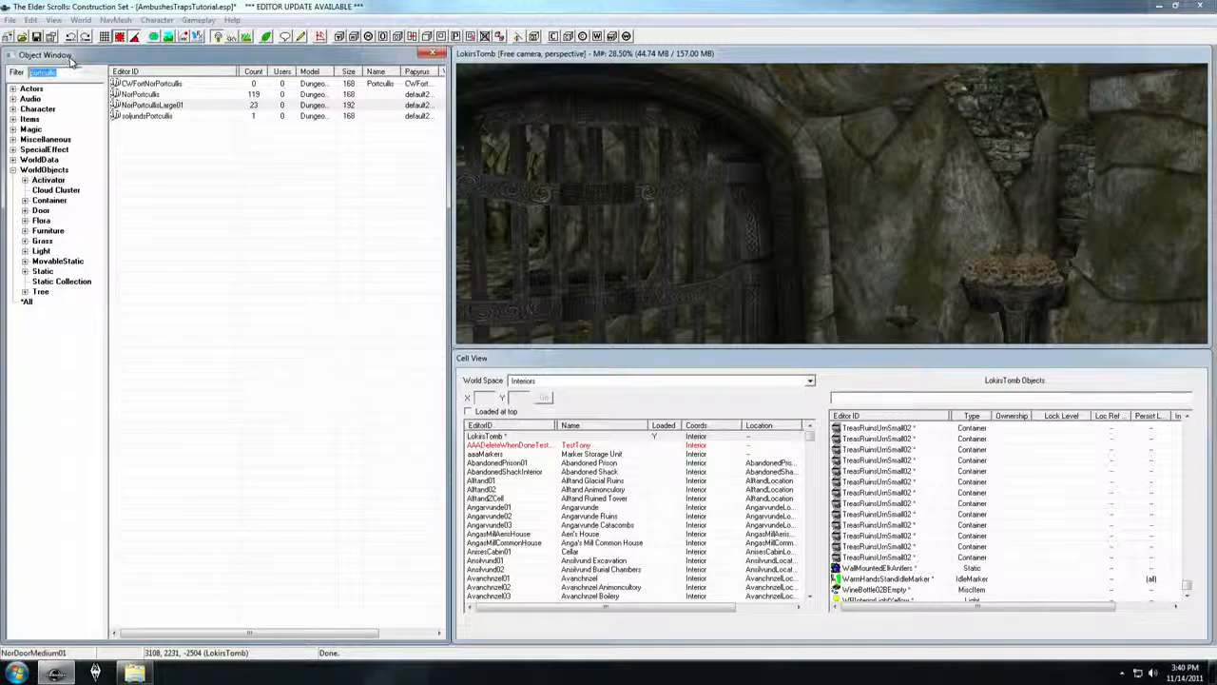
text(po)
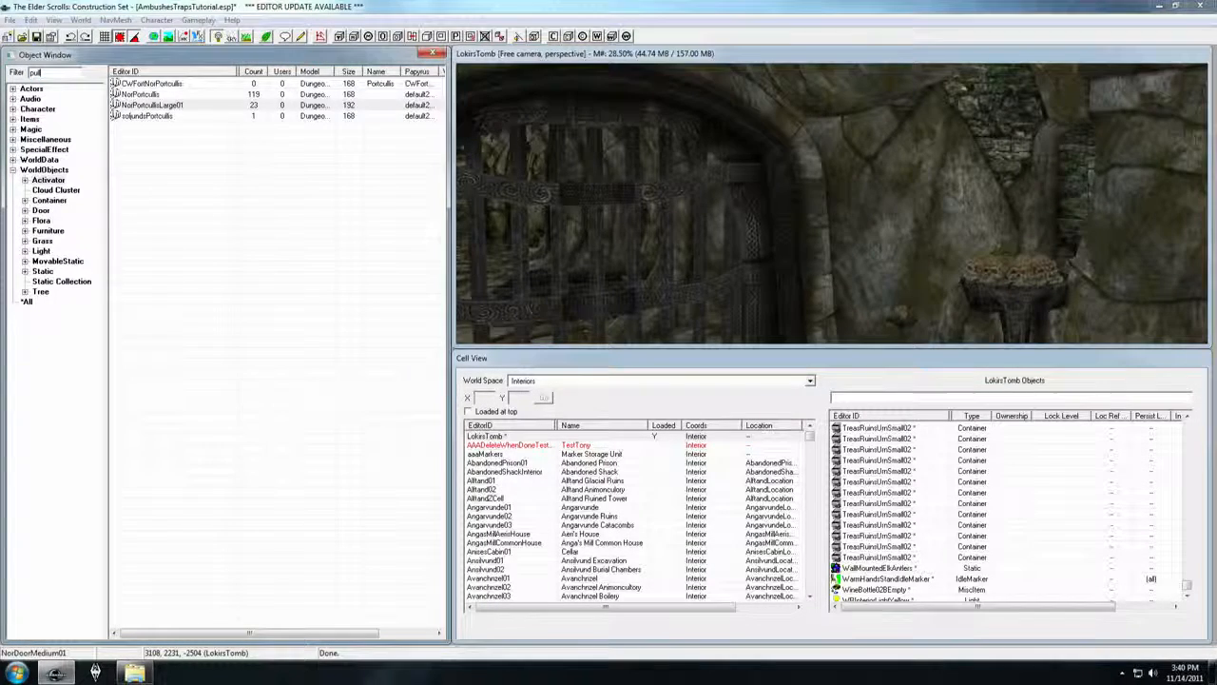
text(llchain)
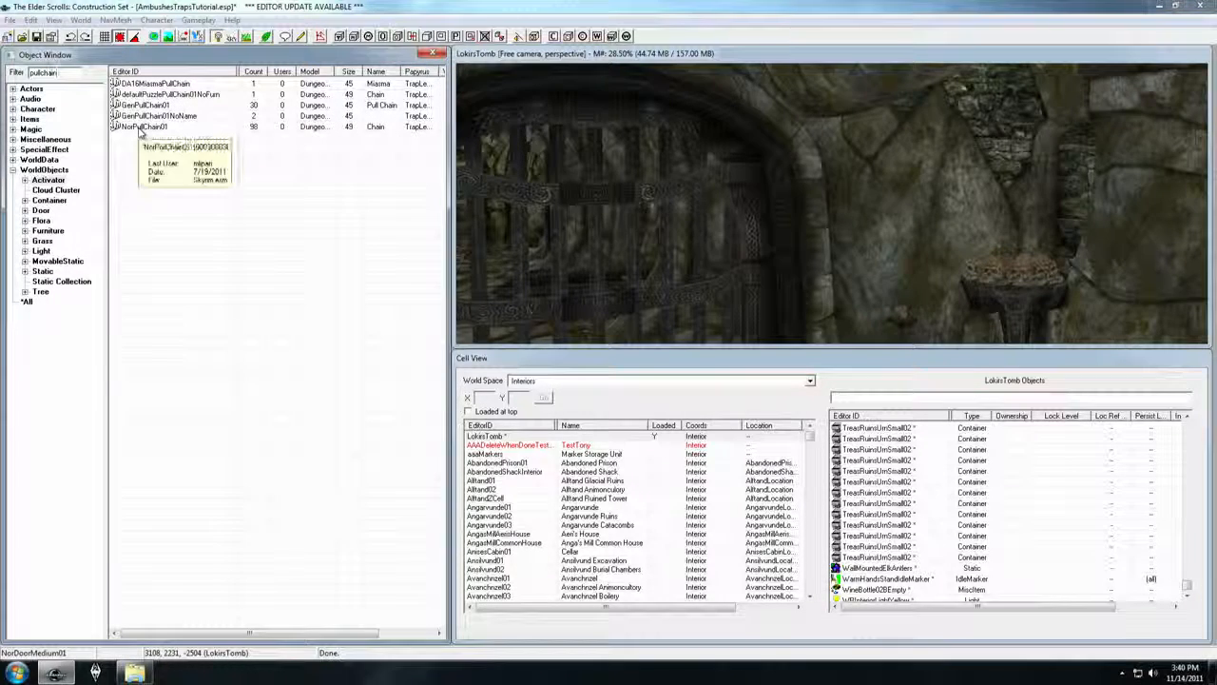
drag(707, 214, 856, 242)
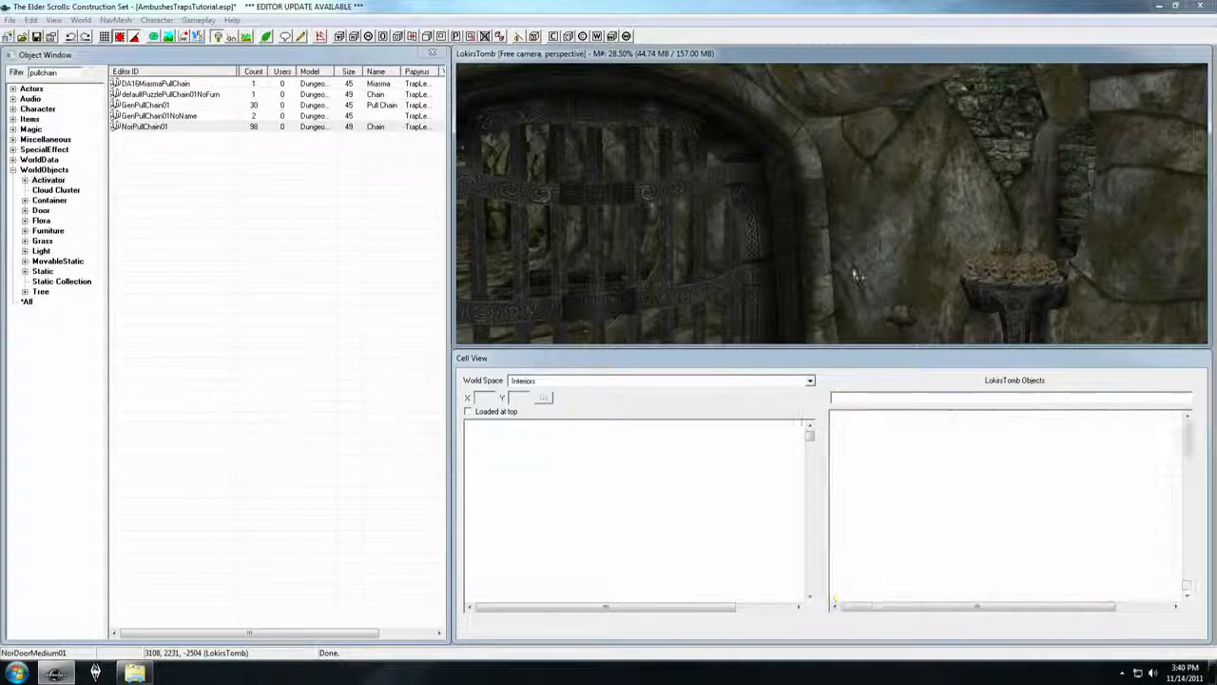
middle_drag(872, 233, 862, 234)
scroll(864, 234, up, 2)
scroll(714, 181, up, 3)
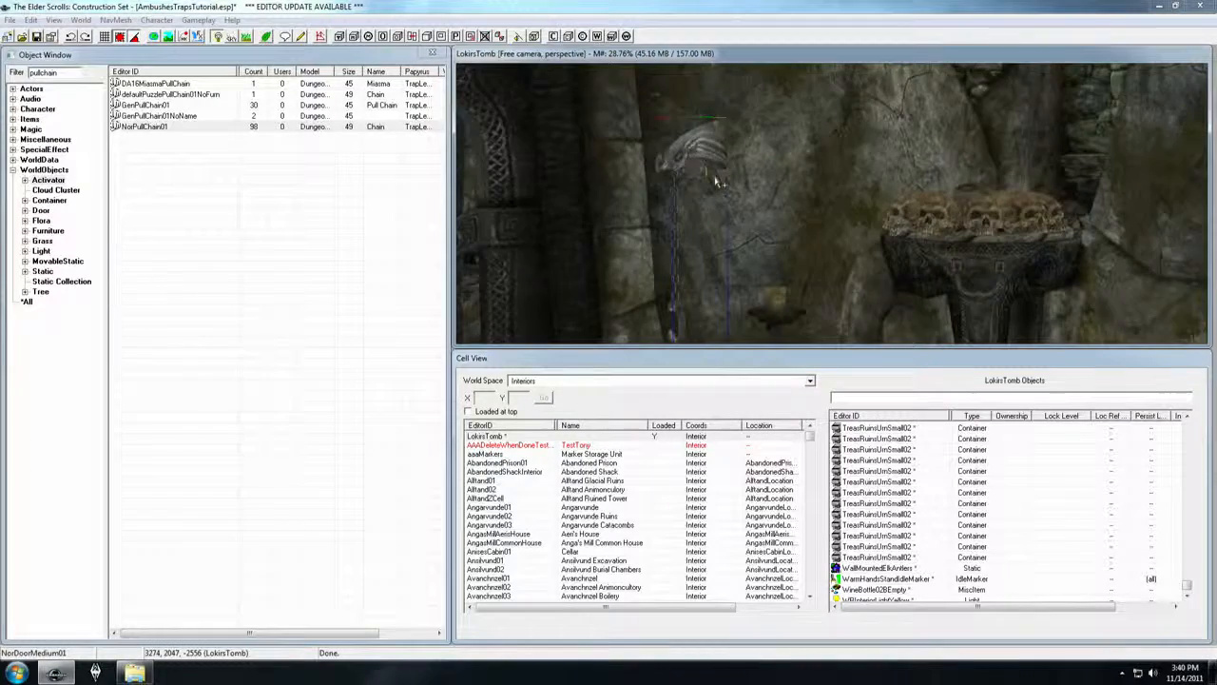
Step: Rotate the pull chain to face the room and raise it on the wall beside the portcullis
shift+middle_drag(714, 181, 721, 180)
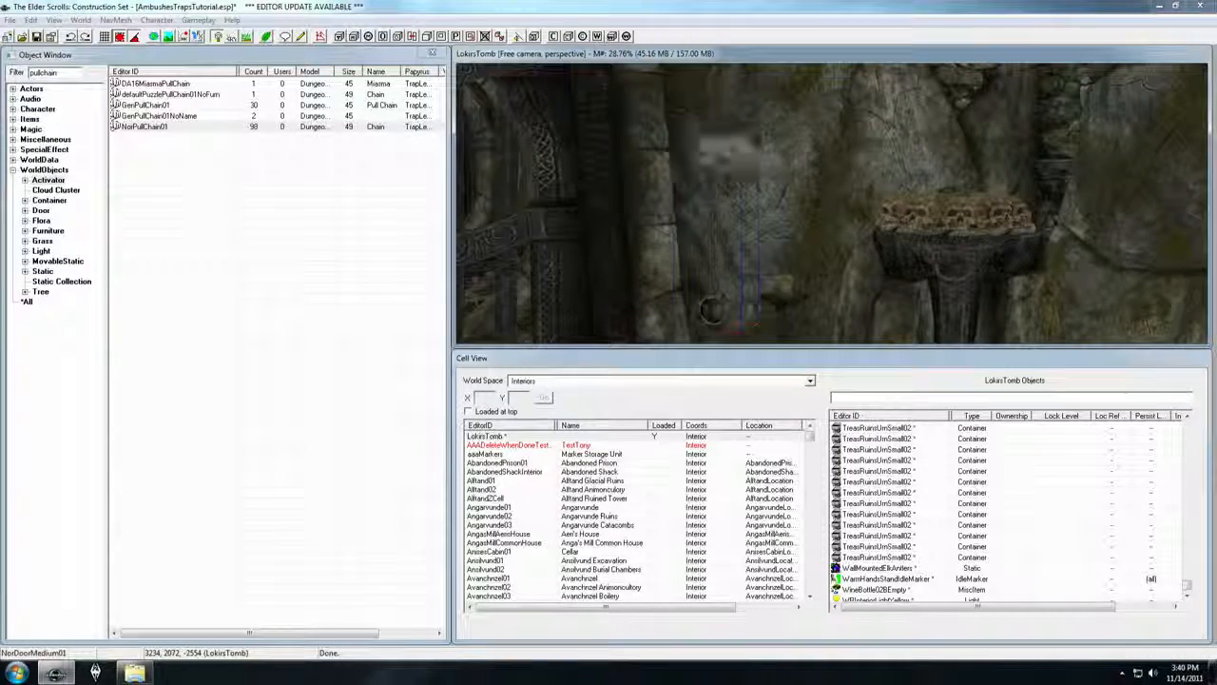
shift+middle_drag(720, 180, 701, 163)
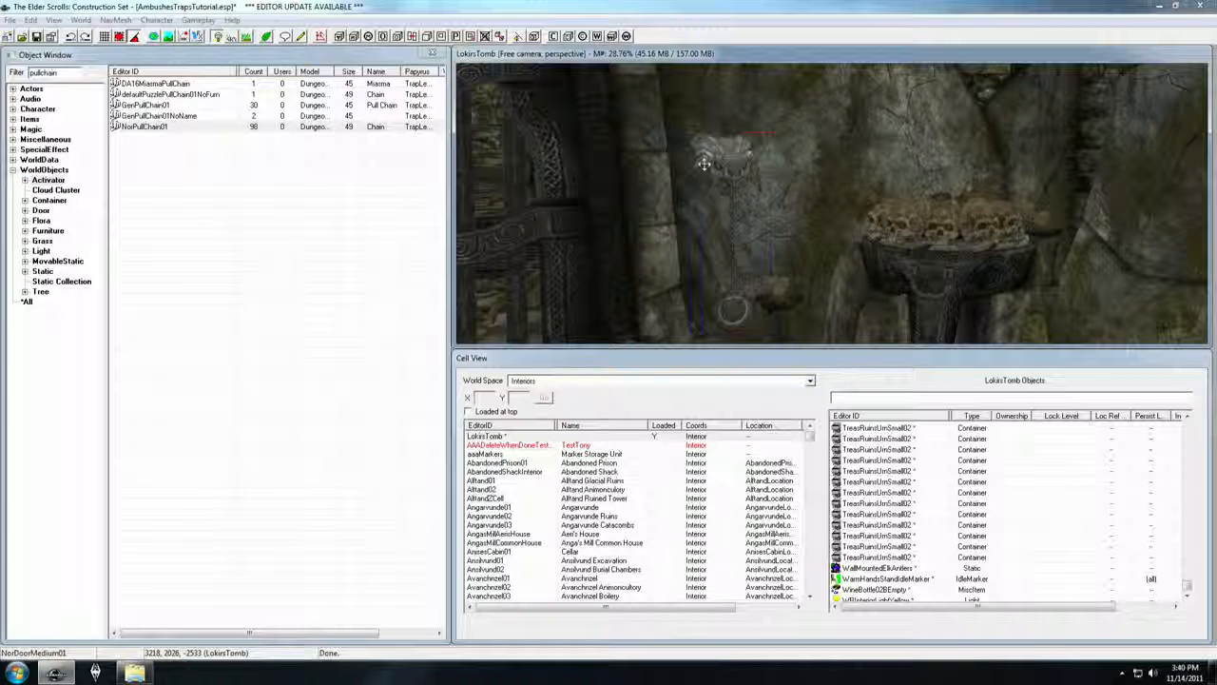
drag(718, 162, 721, 69)
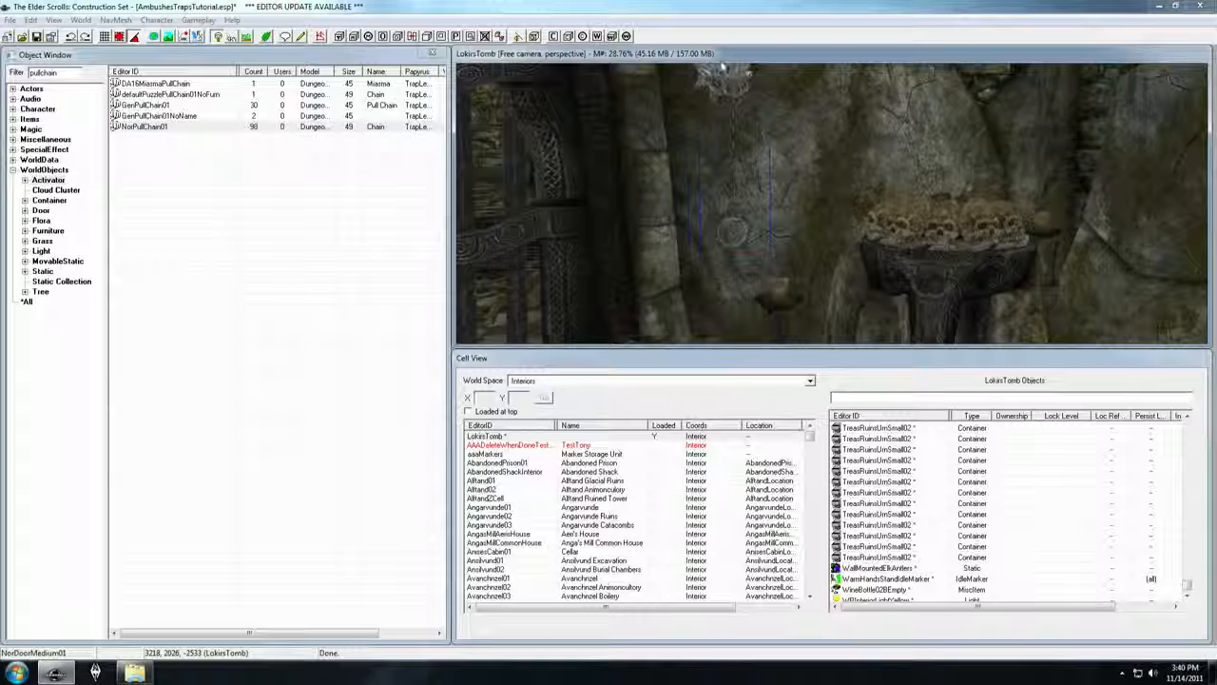
shift+middle_drag(725, 147, 756, 141)
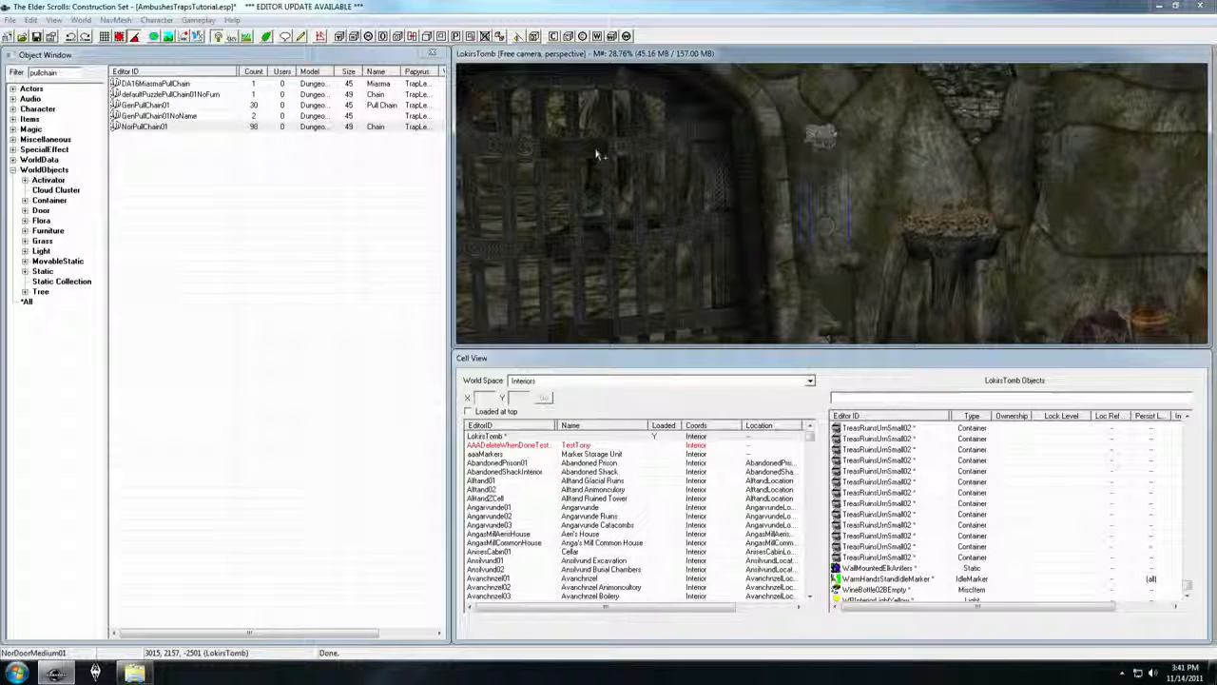
Step: Open the activate parents settings in the reference properties of the placed NorPortcullisLarge01
scroll(629, 152, up, 2)
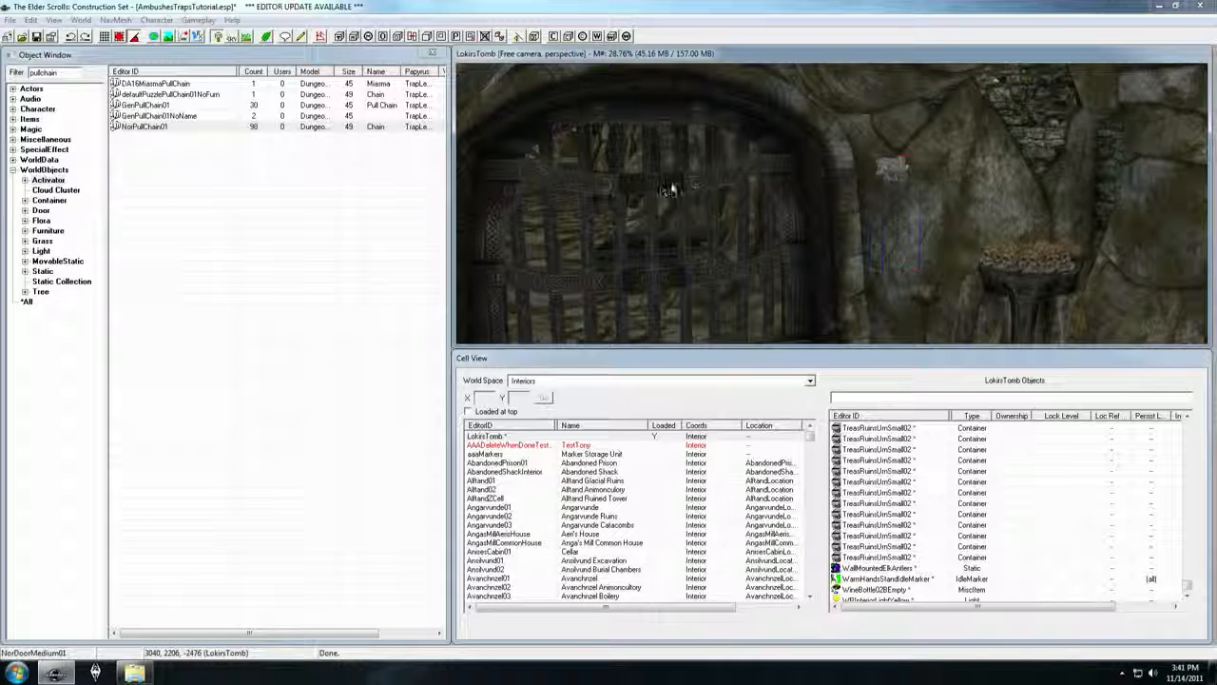
click(661, 191)
scroll(702, 194, up, 1)
scroll(701, 193, down, 2)
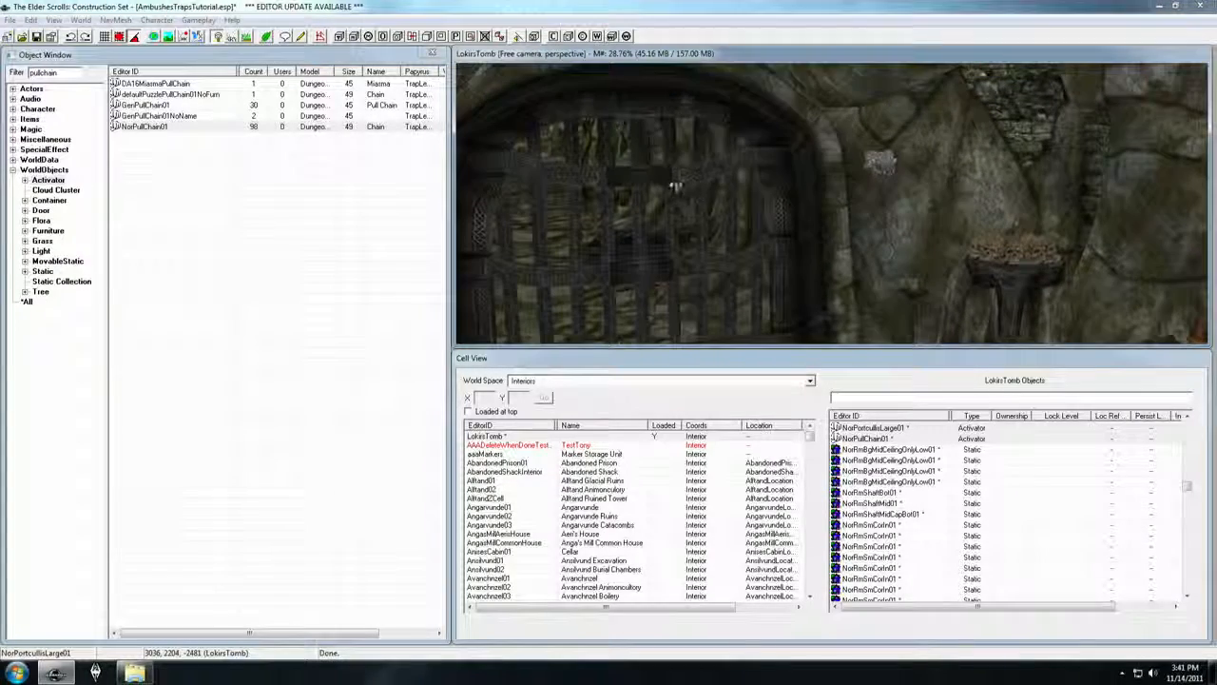
double_click(649, 176)
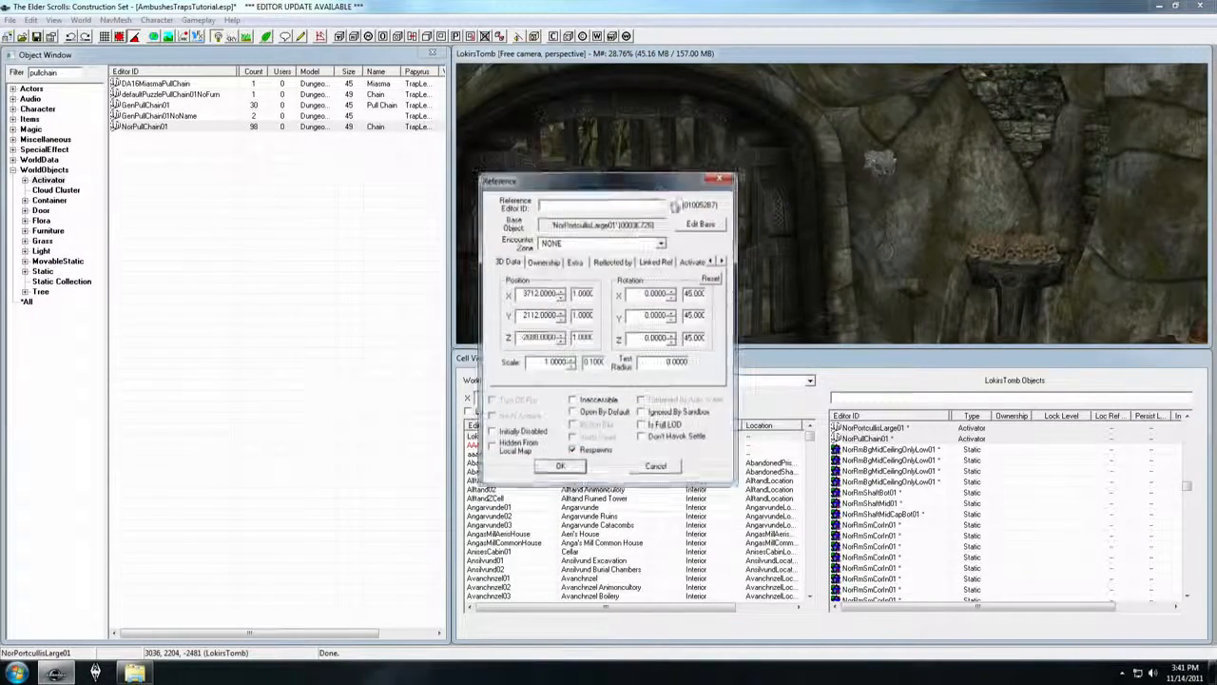
drag(654, 183, 662, 141)
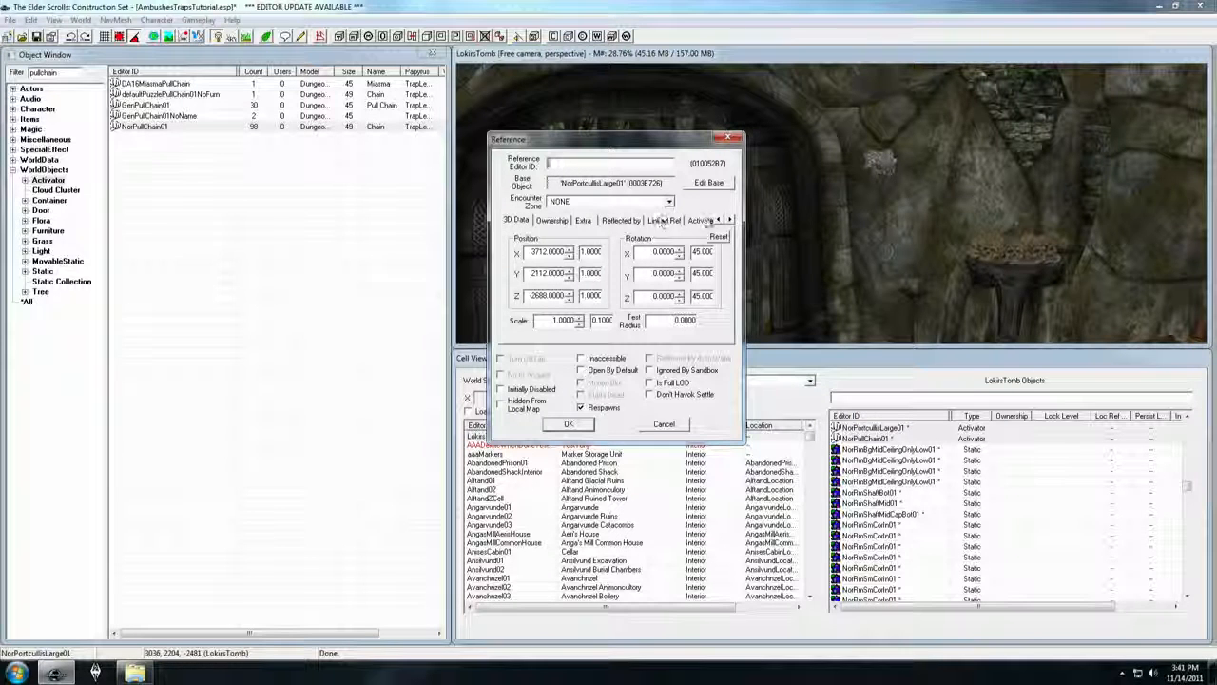
click(730, 220)
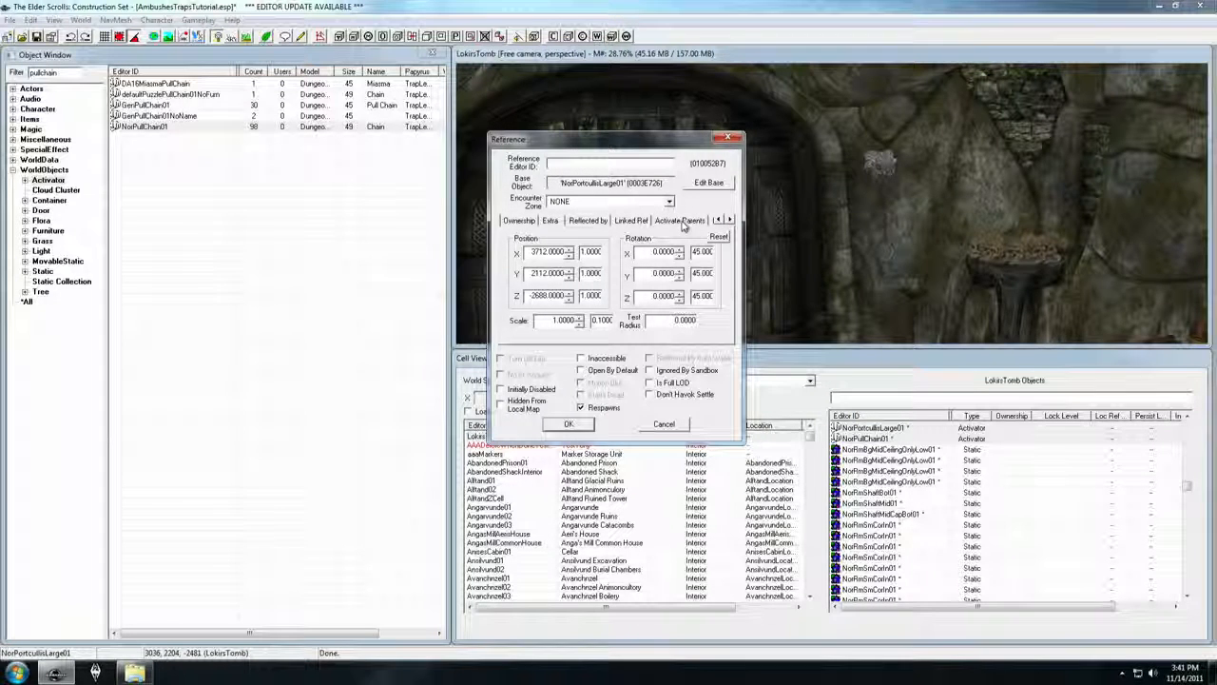
click(681, 221)
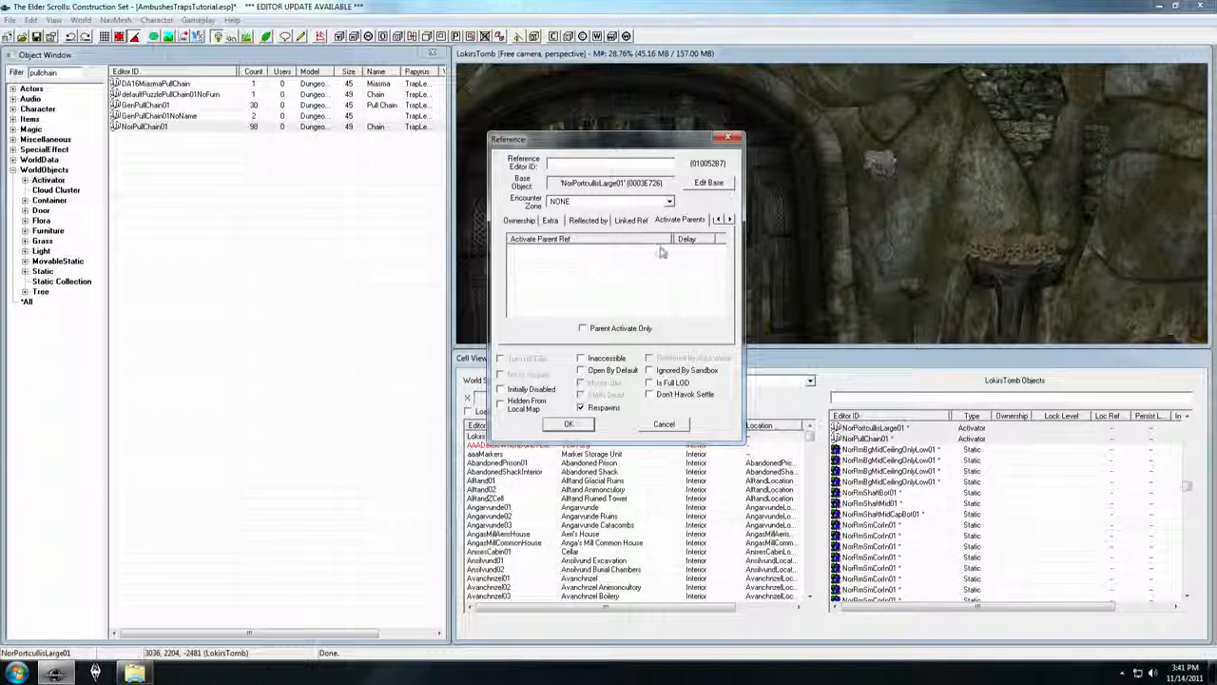
Step: Add the placed NorPullChain01 as the portcullis's activate parent by picking it in the scene, and accept the reference changes
right_click(548, 259)
click(580, 260)
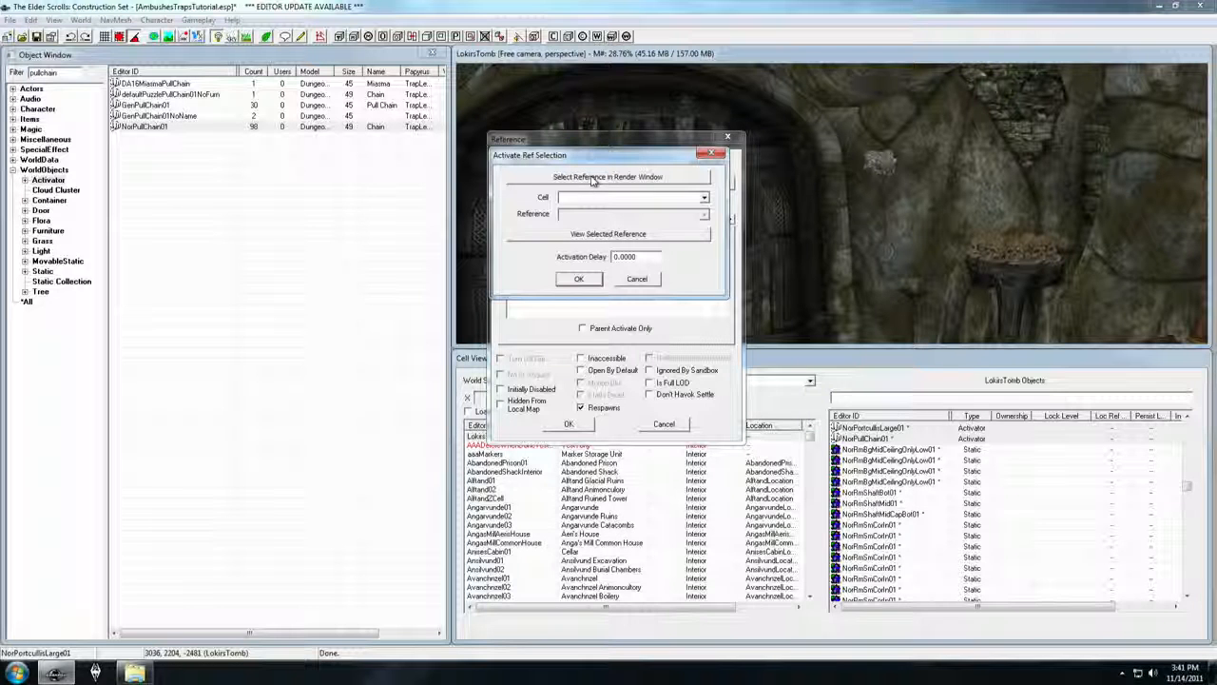
click(591, 180)
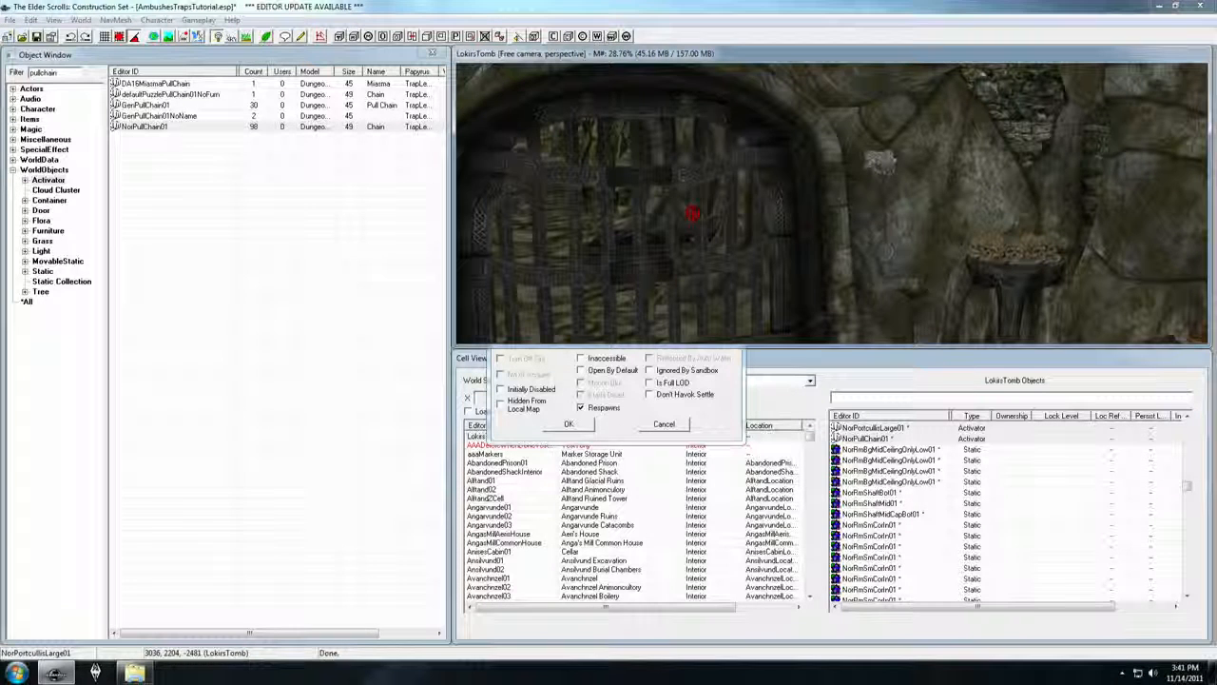
double_click(886, 166)
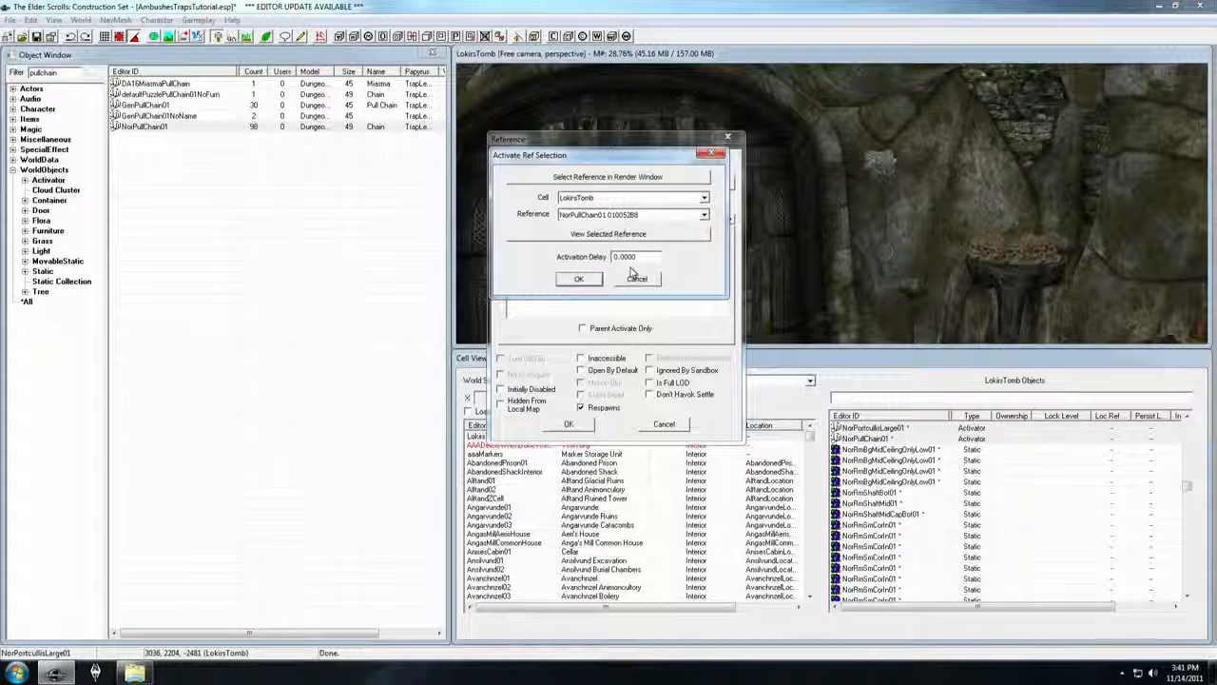
click(581, 280)
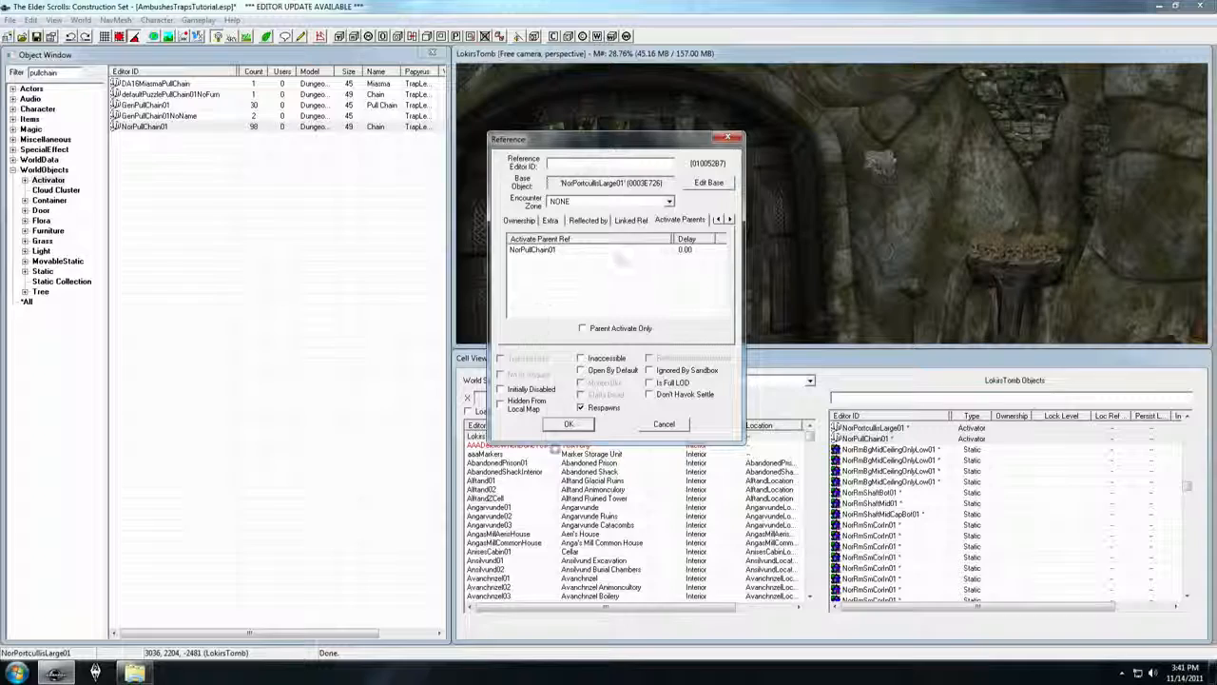
click(568, 424)
middle_drag(723, 275, 720, 208)
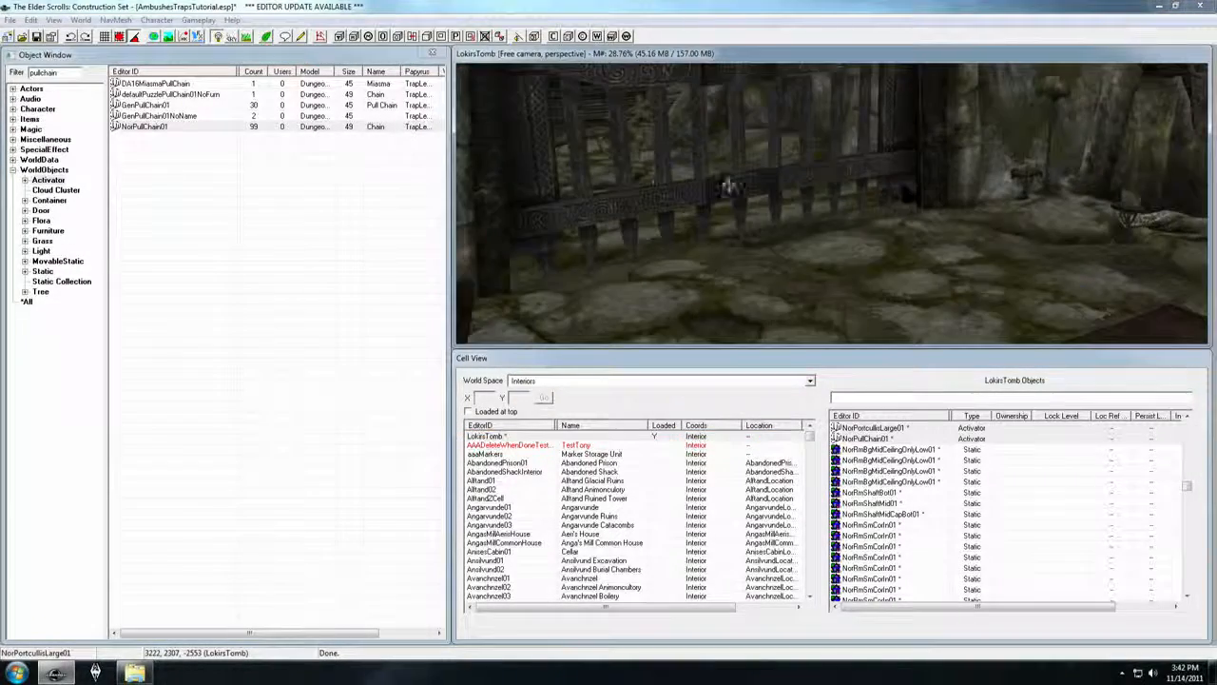
middle_drag(884, 159, 923, 166)
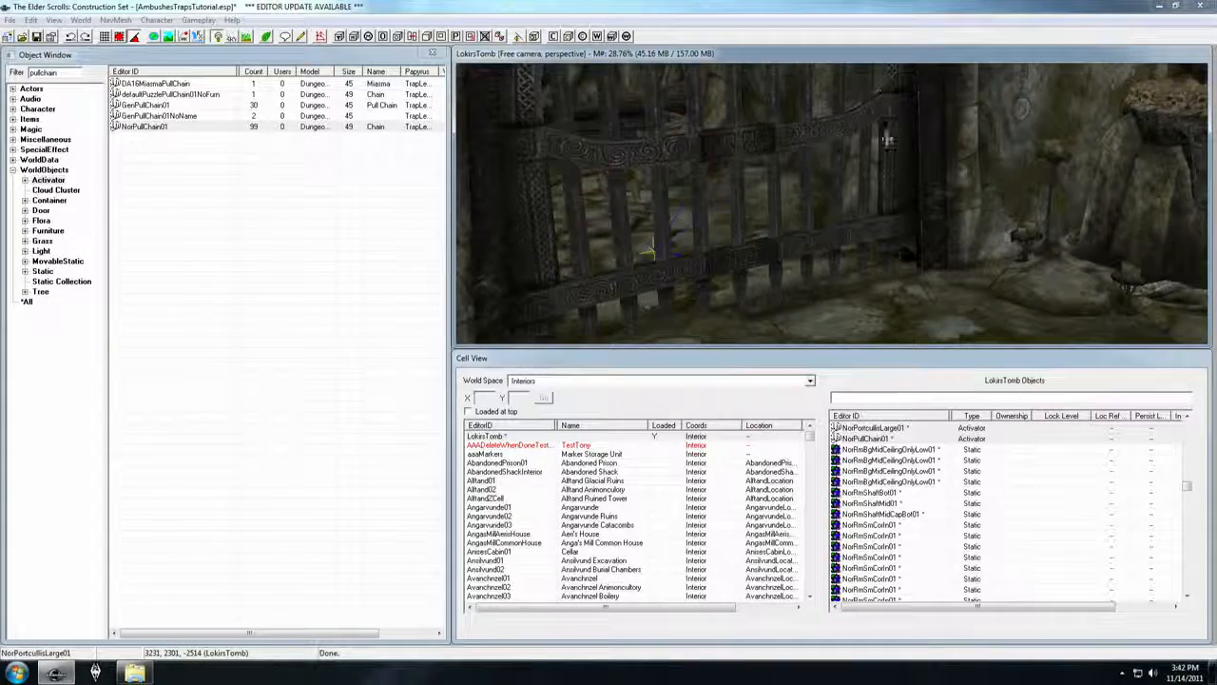
shift+middle_drag(825, 170, 1215, 164)
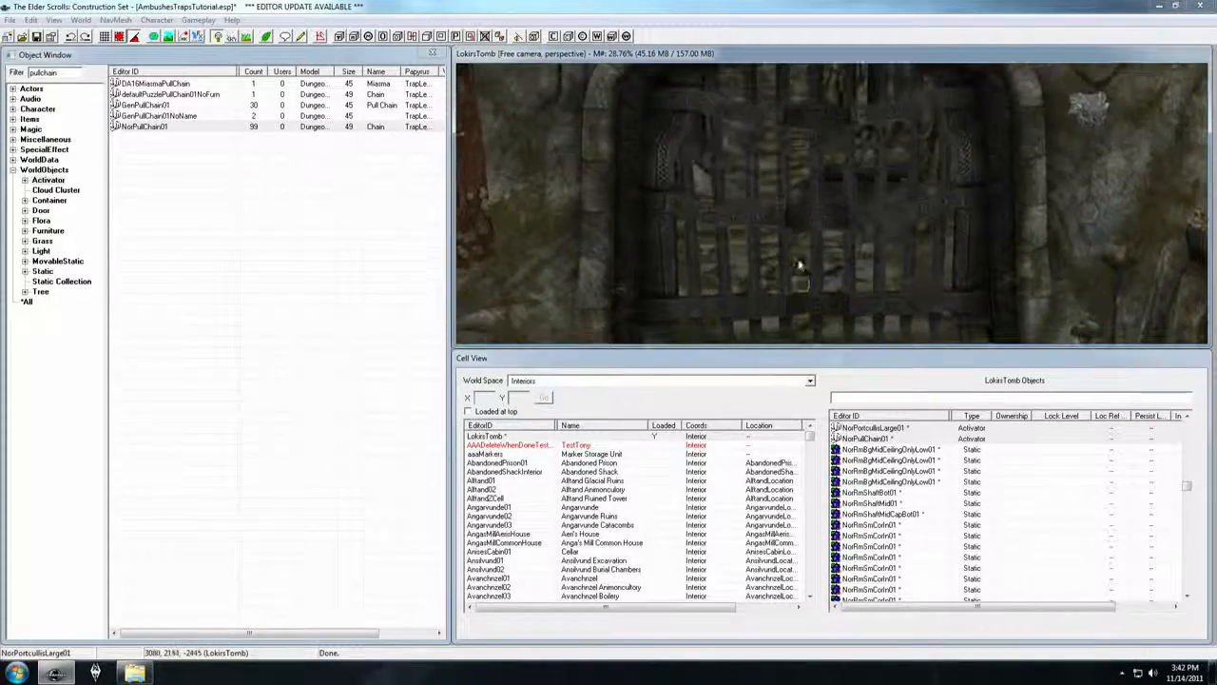
shift+middle_drag(809, 218, 939, 162)
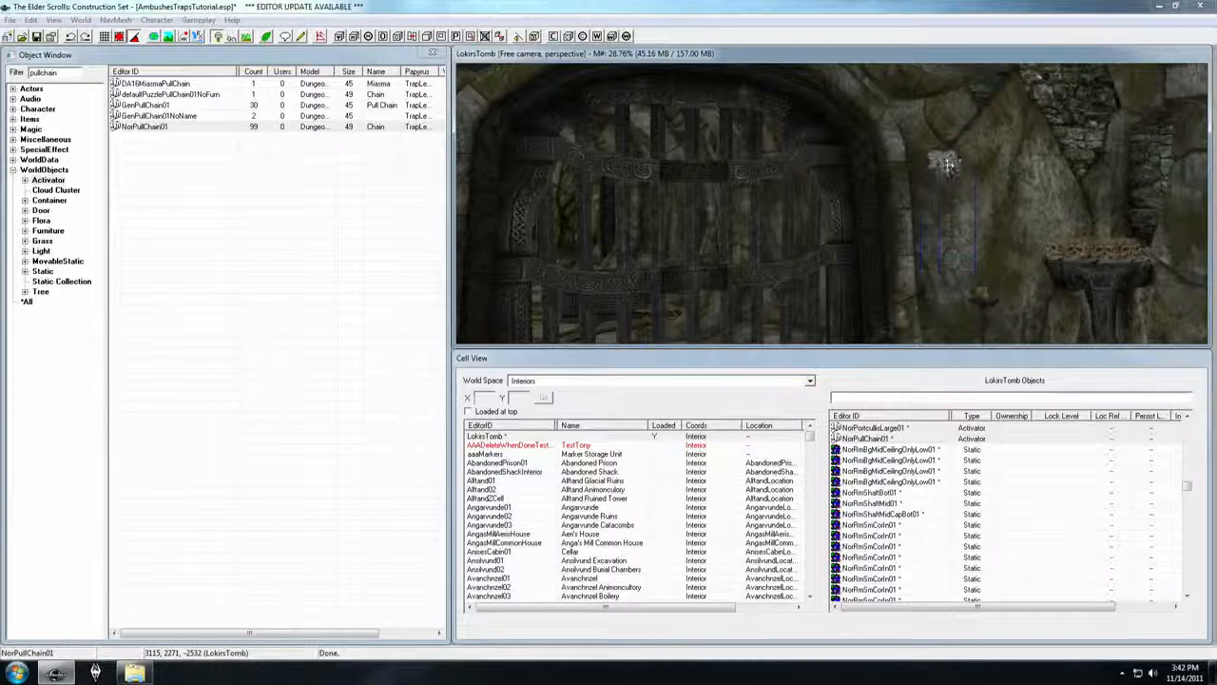
scroll(852, 200, up, 4)
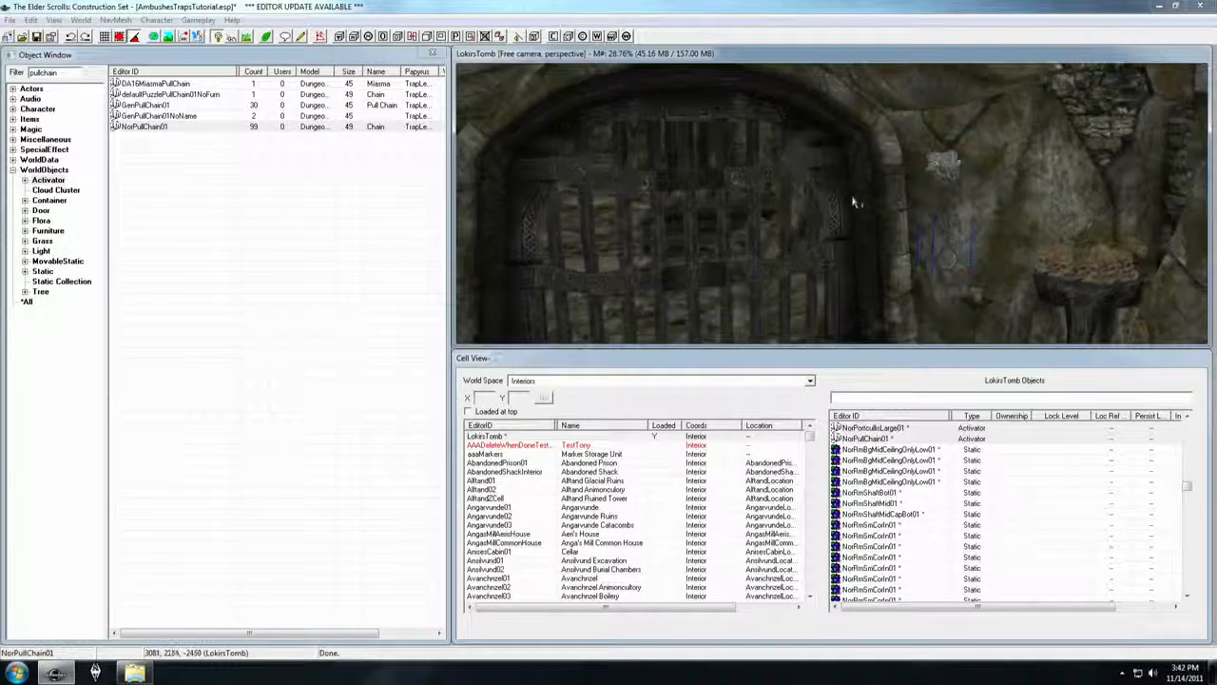
Step: Duplicate the placed NorPullChain01, move the copy through to the other side of the portcullis, and turn it to face out from the wall
shift+middle_drag(849, 188, 932, 172)
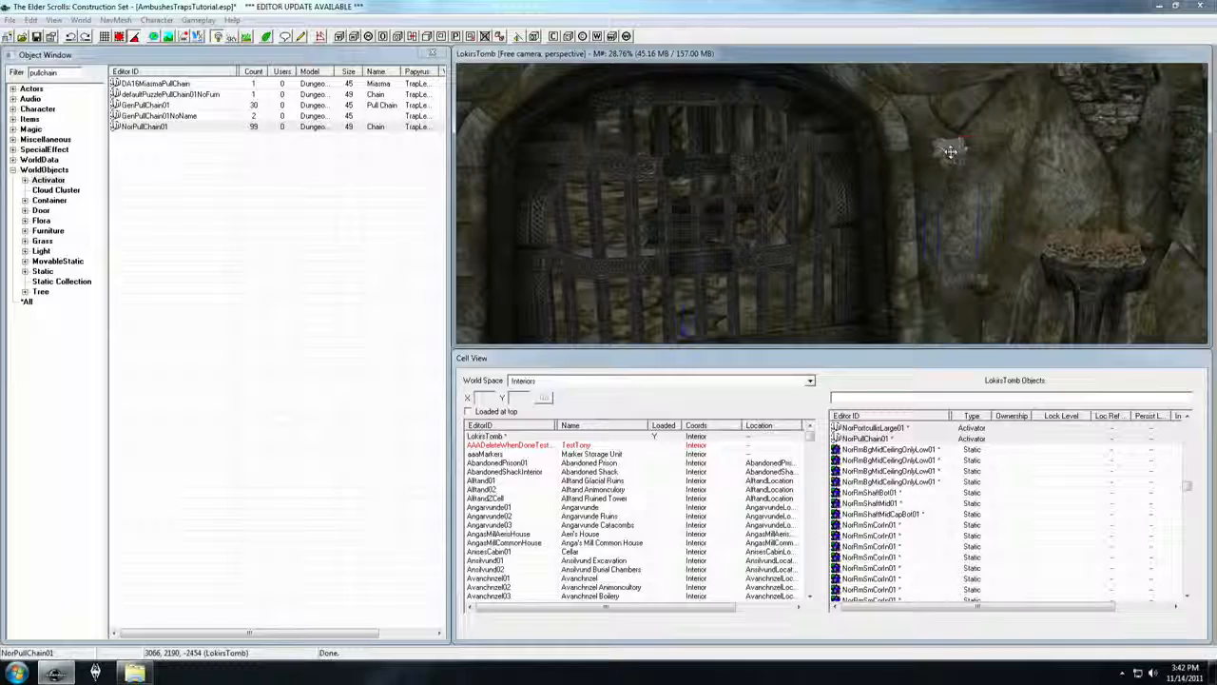
scroll(951, 152, up, 3)
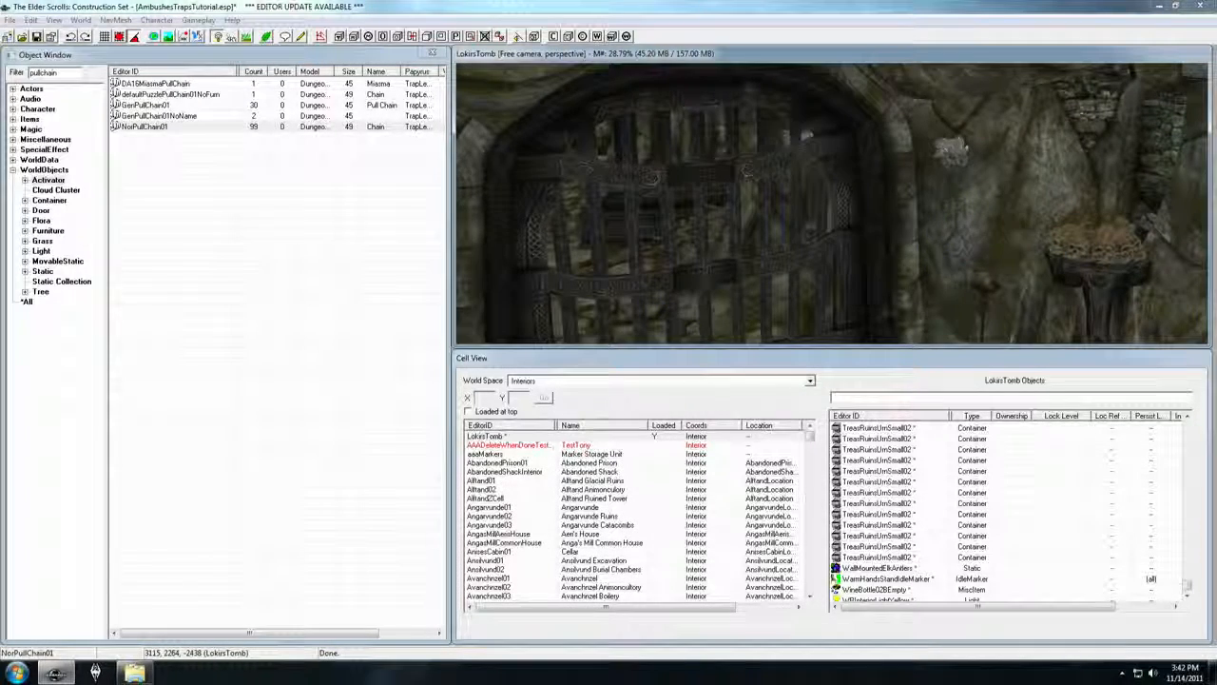
shift+middle_drag(804, 131, 896, 150)
mouse_move(840, 147)
mouse_down()
mouse_move(806, 140)
mouse_move(838, 128)
mouse_up()
shift+middle_drag(837, 127, 865, 143)
drag(925, 135, 849, 144)
shift+middle_drag(848, 177, 814, 145)
drag(788, 127, 778, 129)
shift+middle_drag(778, 129, 875, 160)
Step: Add the second NorPullChain01 as another activate parent of the portcullis by picking it in the scene, and accept the reference changes
click(863, 175)
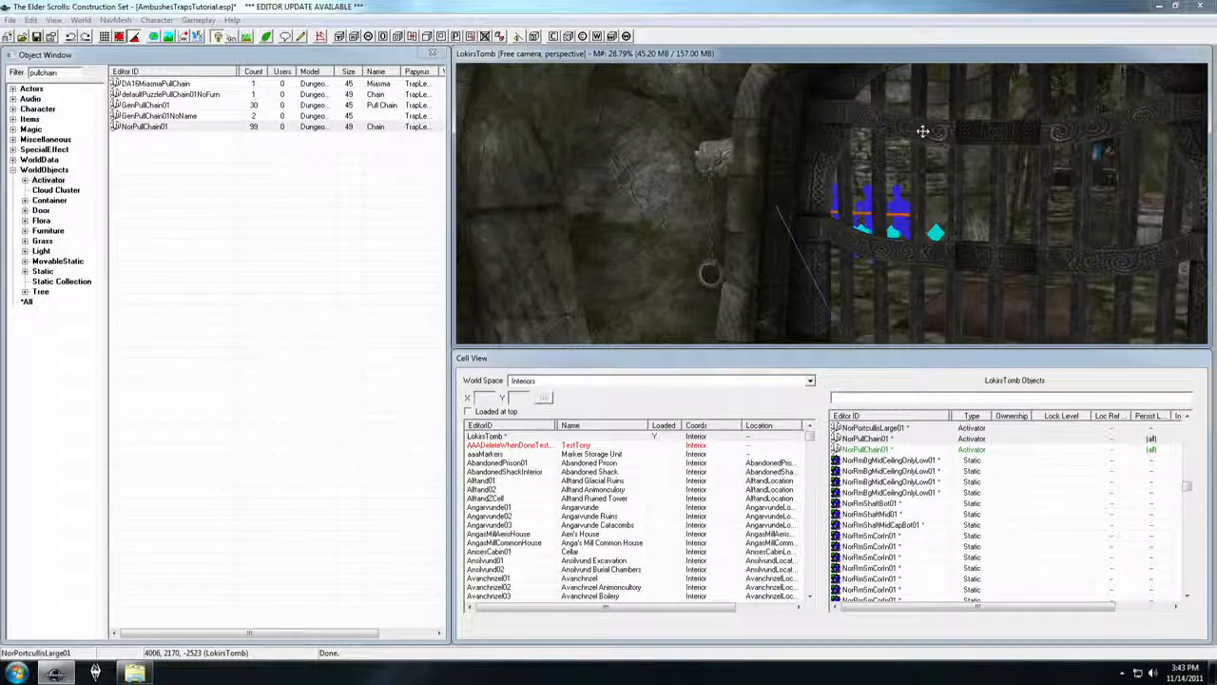
double_click(922, 130)
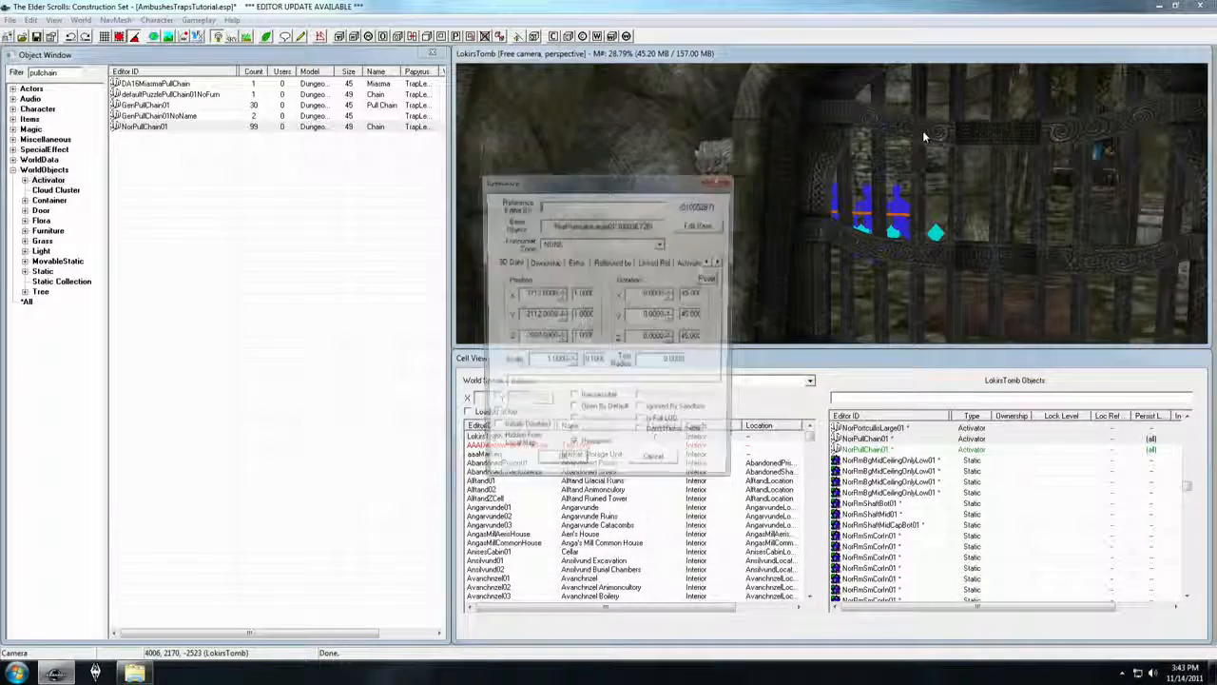
click(693, 263)
right_click(549, 312)
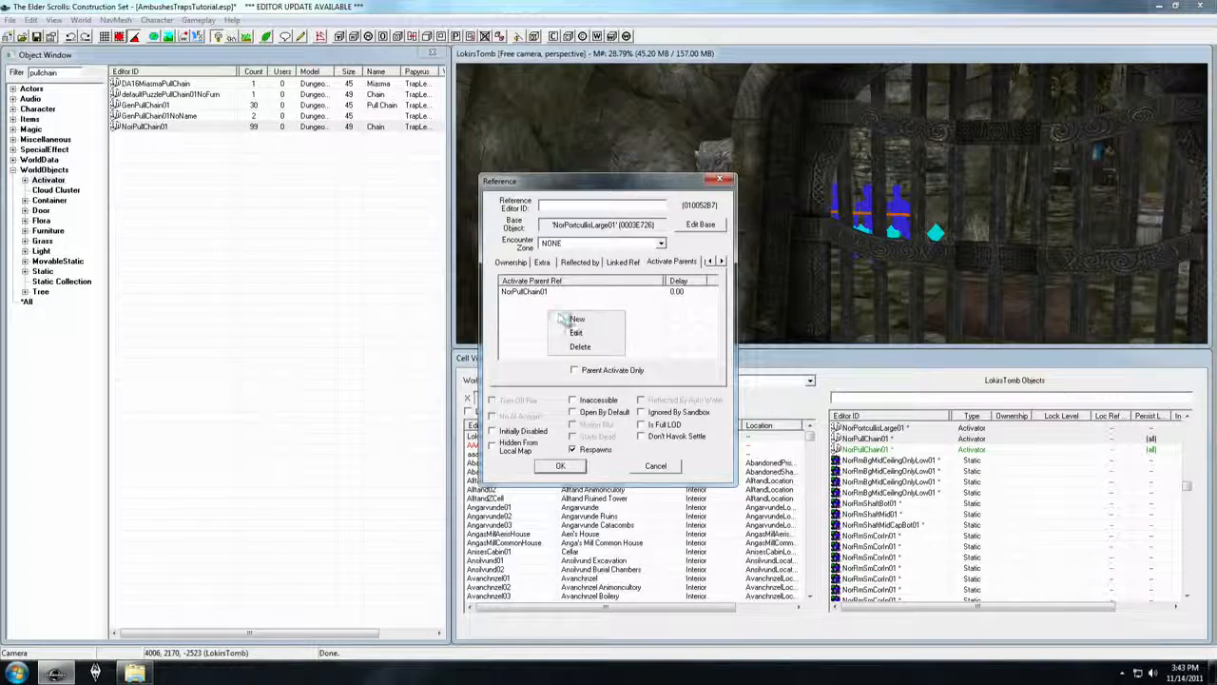
click(561, 320)
click(595, 276)
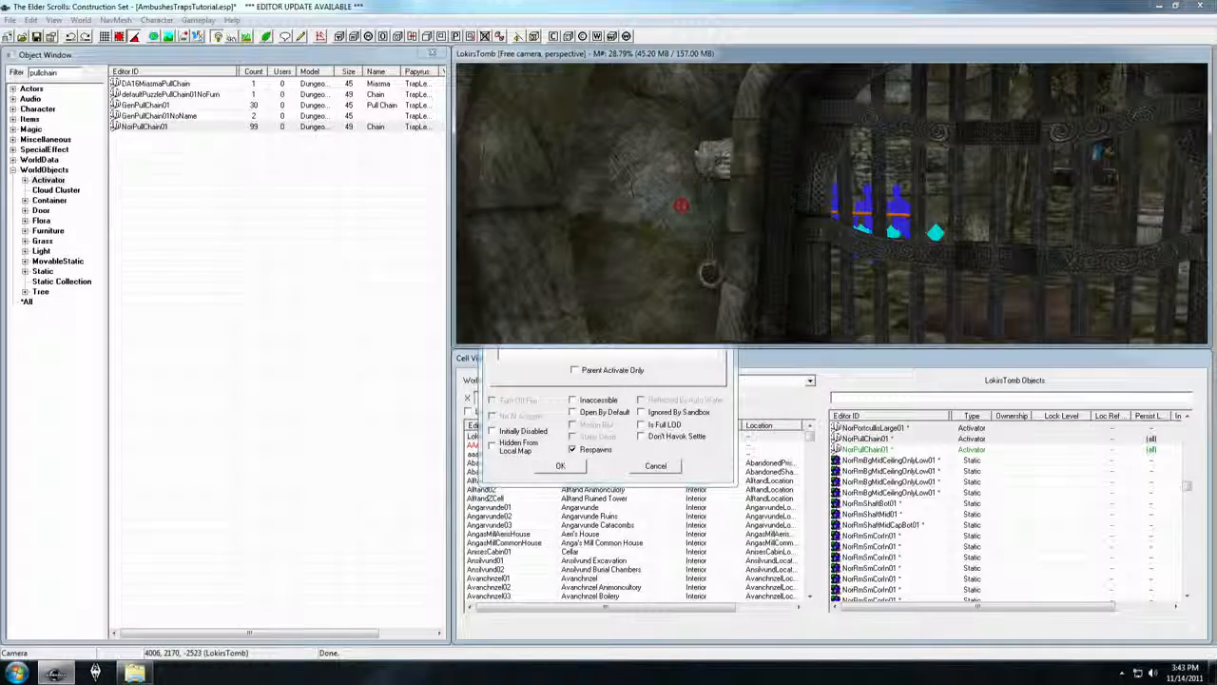
double_click(717, 160)
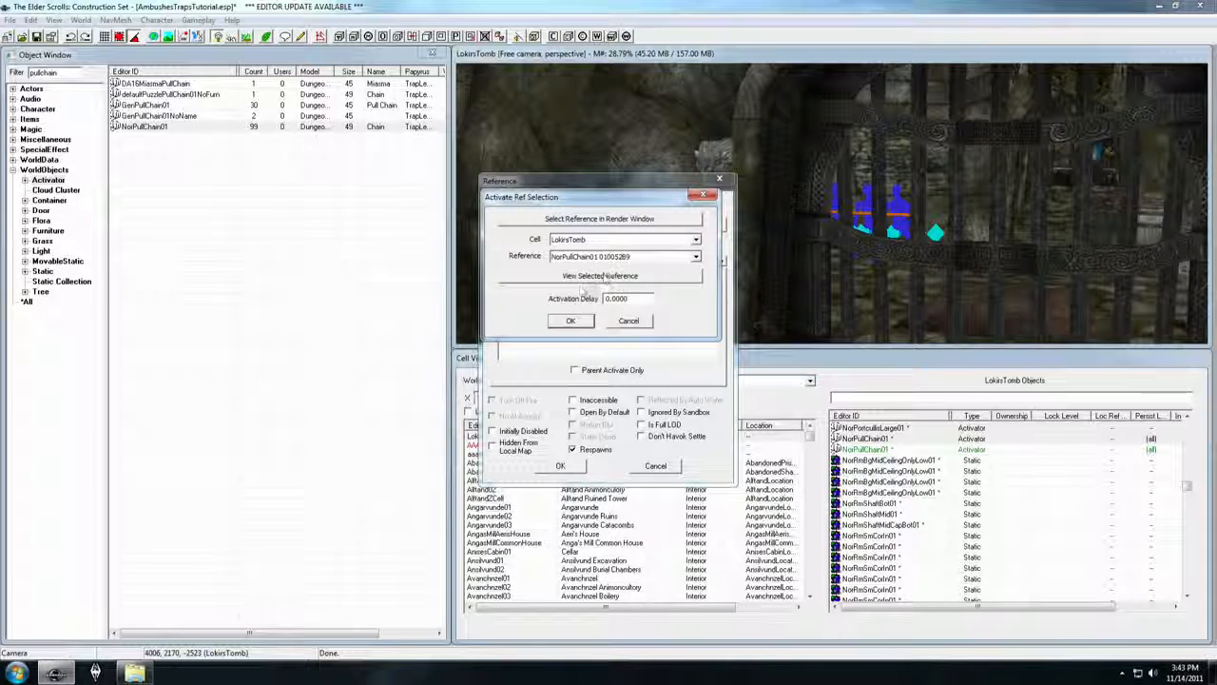
click(570, 320)
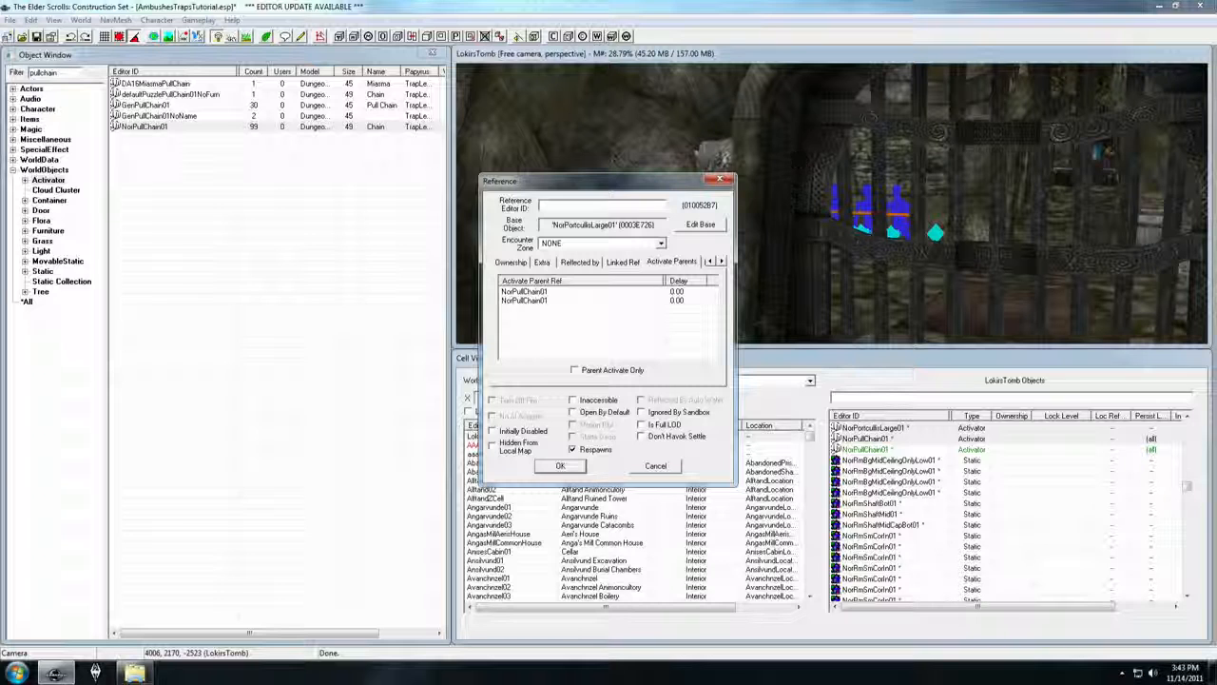
click(572, 466)
shift+middle_drag(845, 242, 771, 266)
shift+middle_drag(898, 187, 825, 149)
scroll(770, 190, down, 5)
scroll(728, 152, up, 5)
shift+middle_drag(778, 197, 5, 192)
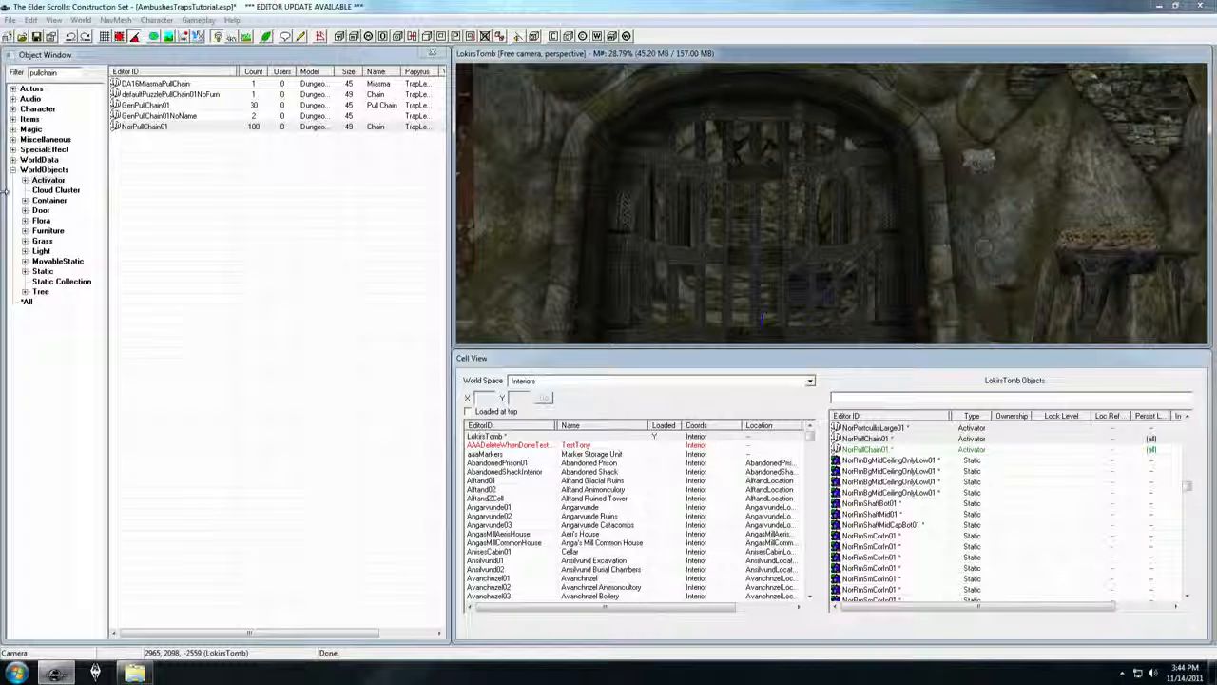
Step: Find the WarehouseAmbushes interior cell and load it in the render view
click(483, 488)
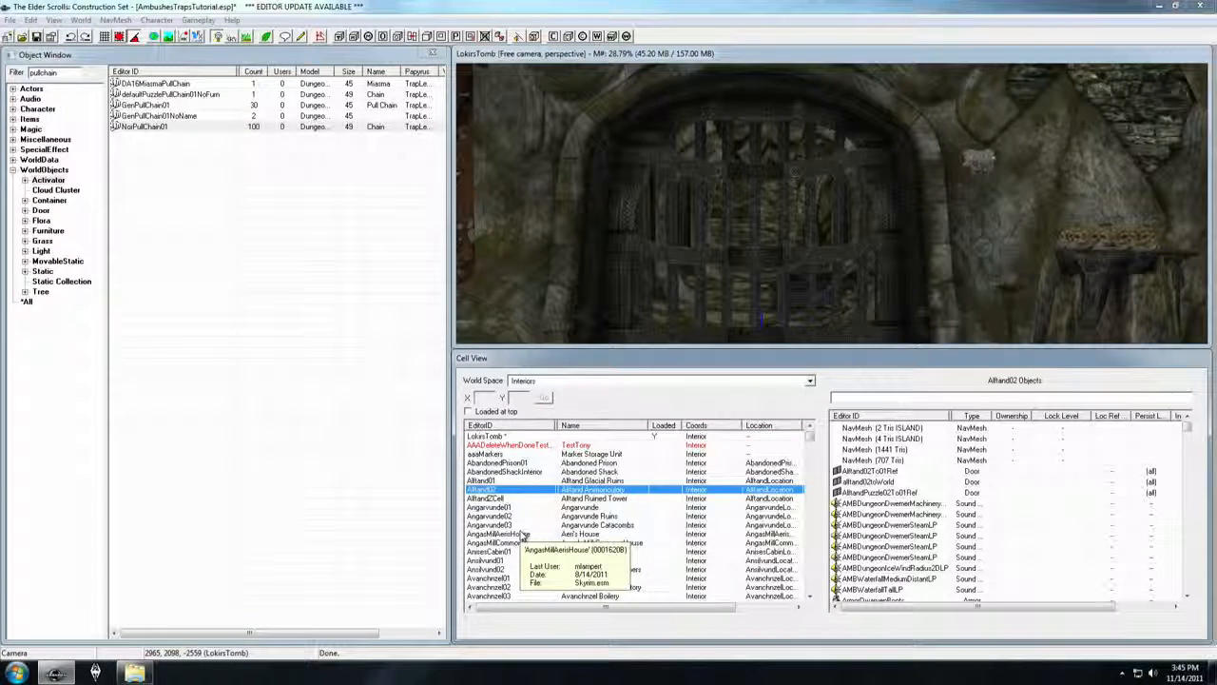
key(w)
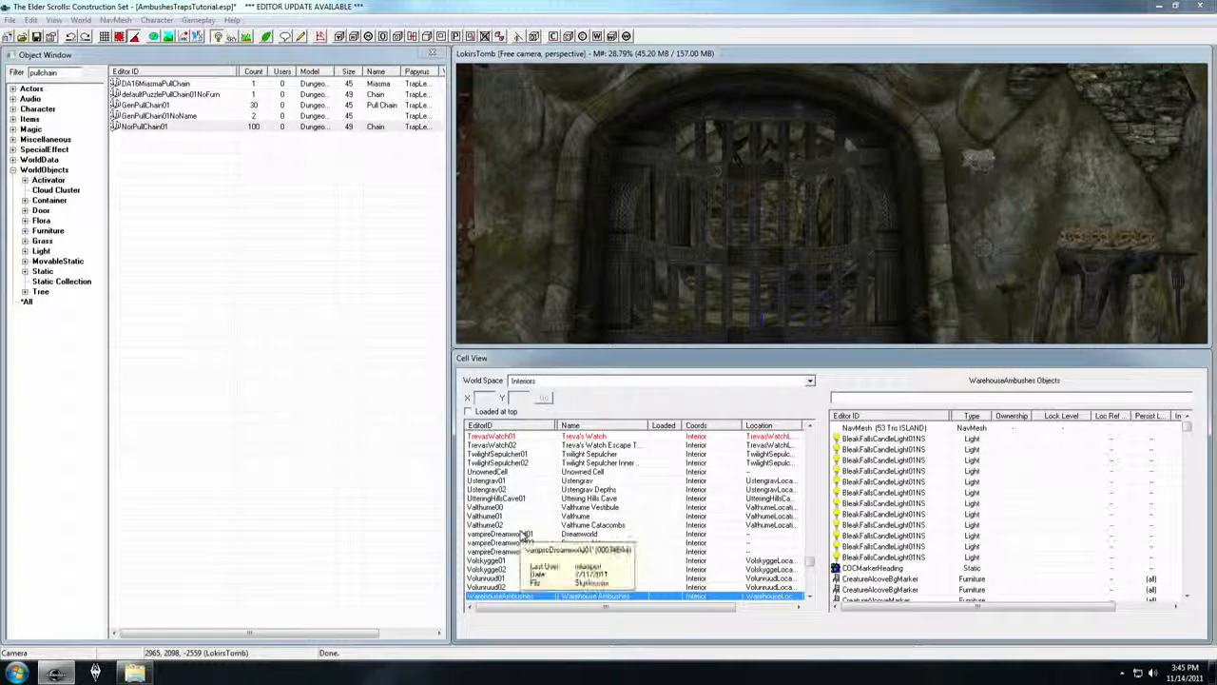
scroll(521, 535, down, 4)
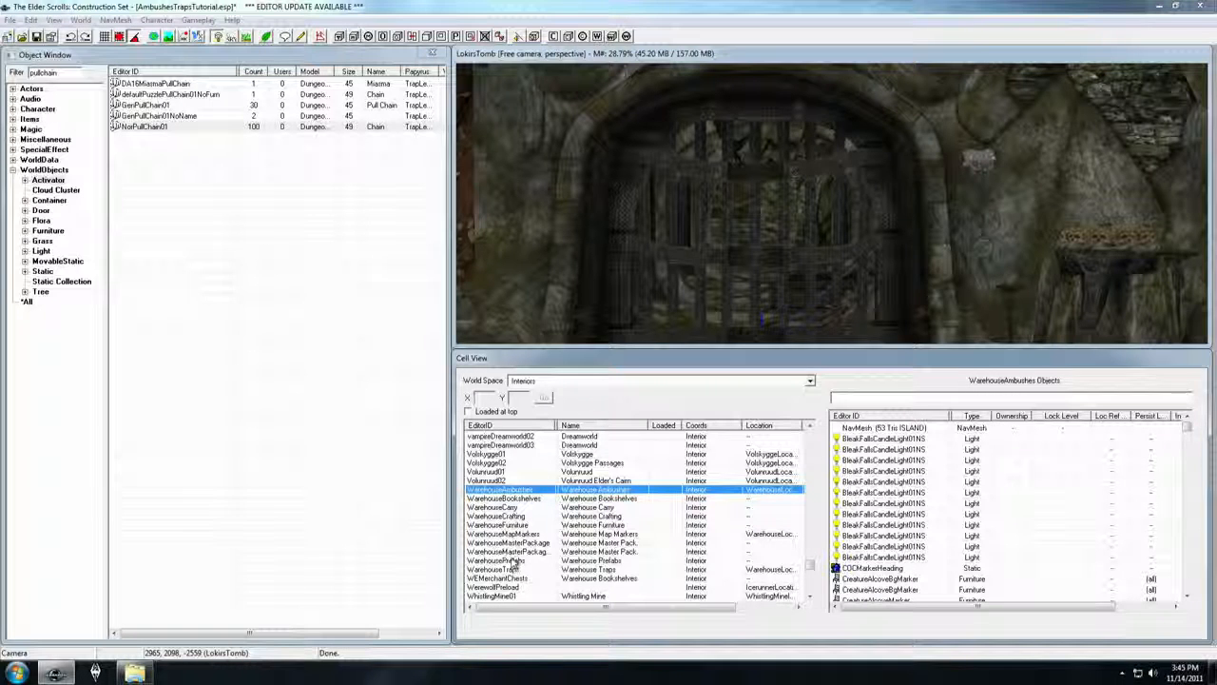
double_click(516, 495)
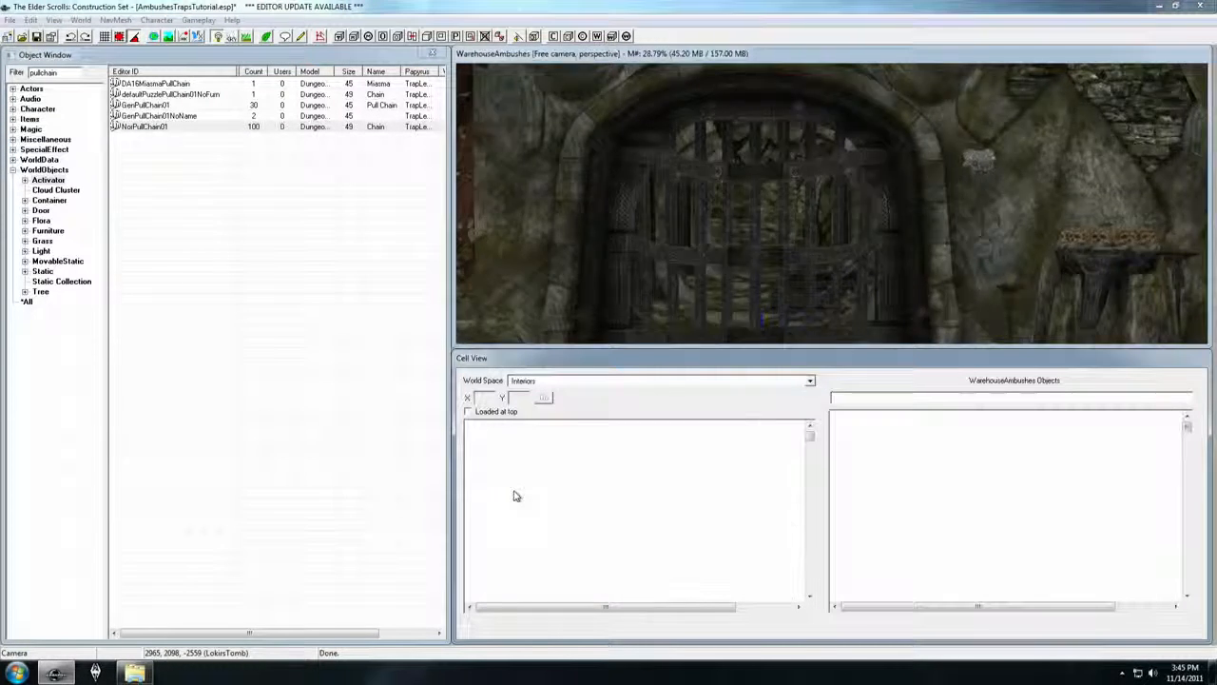
Step: Examine the ambush setups on the WarehouseAmbushes floor, including a defaultActivateSelfTRIG trigger box and the markers around it
click(837, 239)
scroll(837, 239, down, 10)
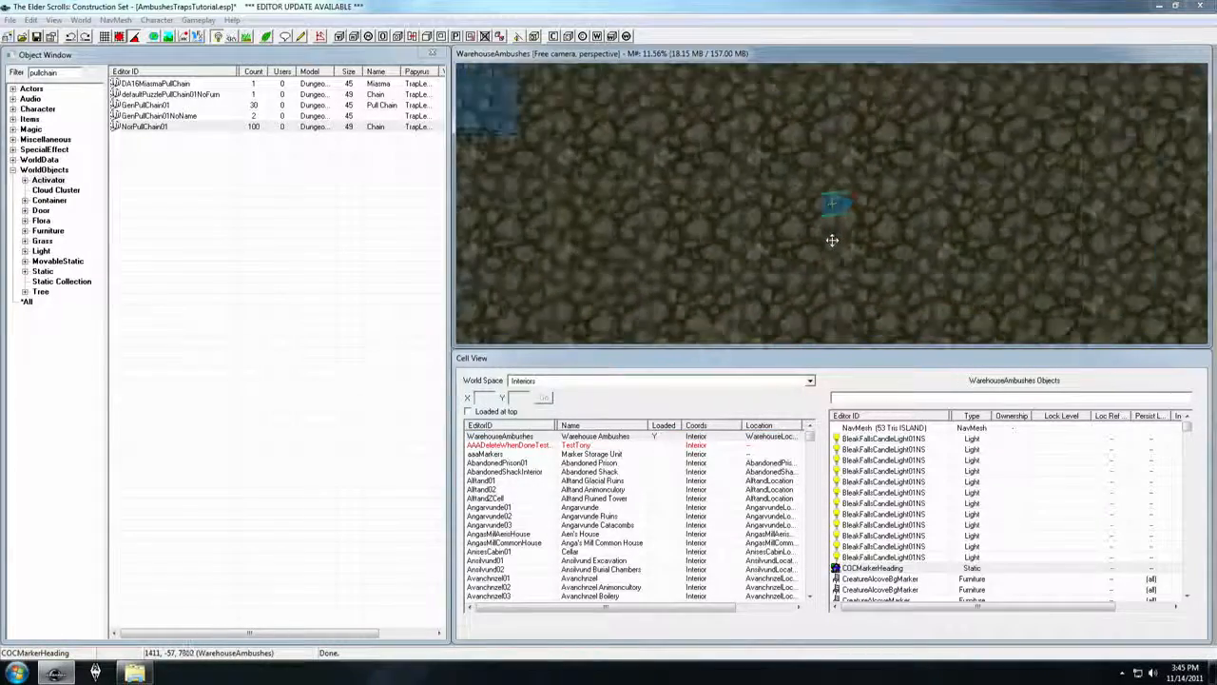
scroll(831, 240, down, 6)
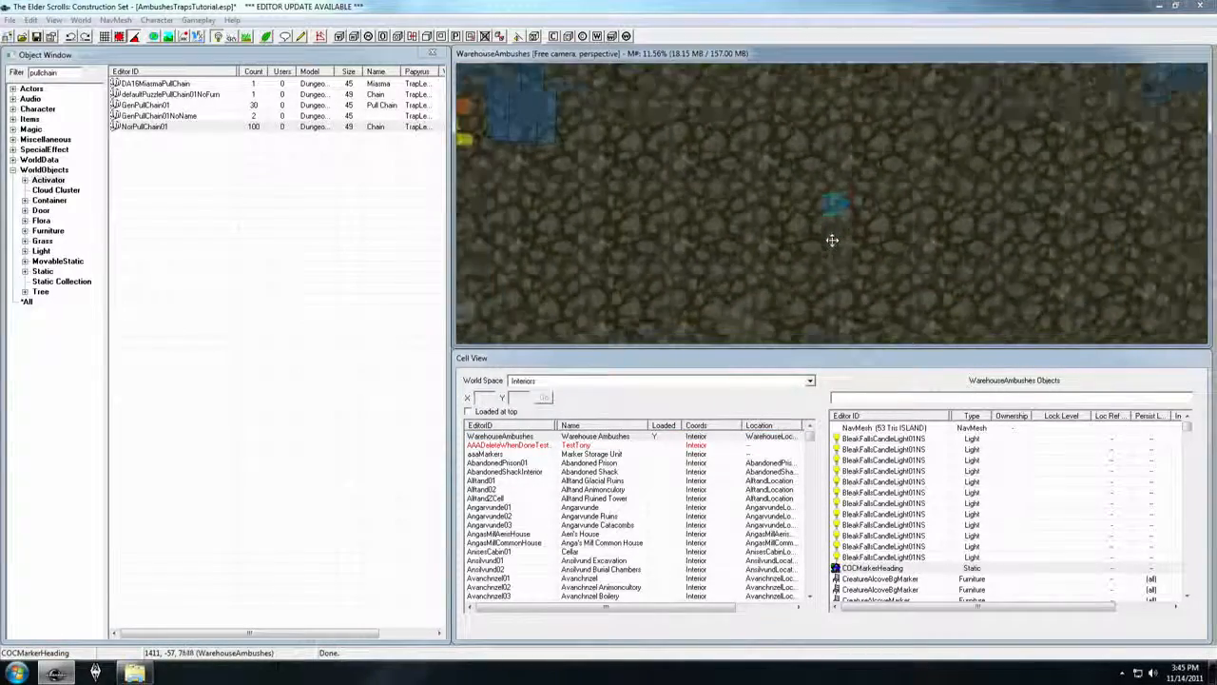
middle_drag(863, 242, 786, 289)
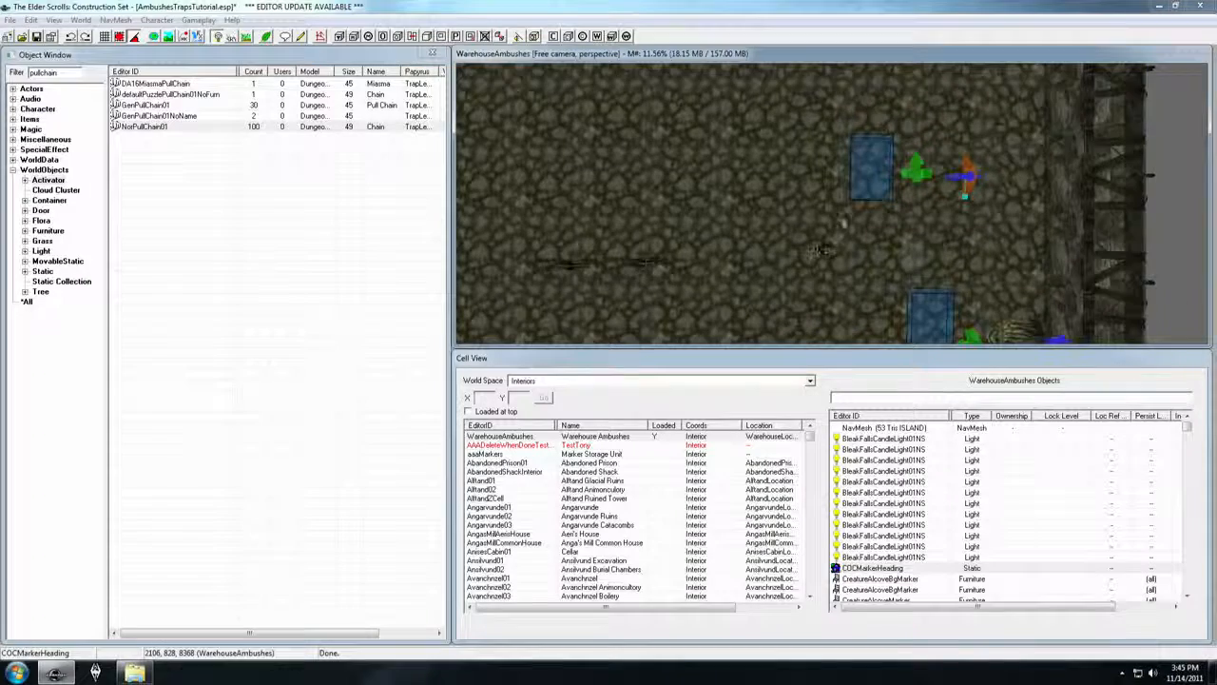
click(870, 169)
shift+middle_drag(870, 169, 900, 171)
scroll(921, 152, up, 2)
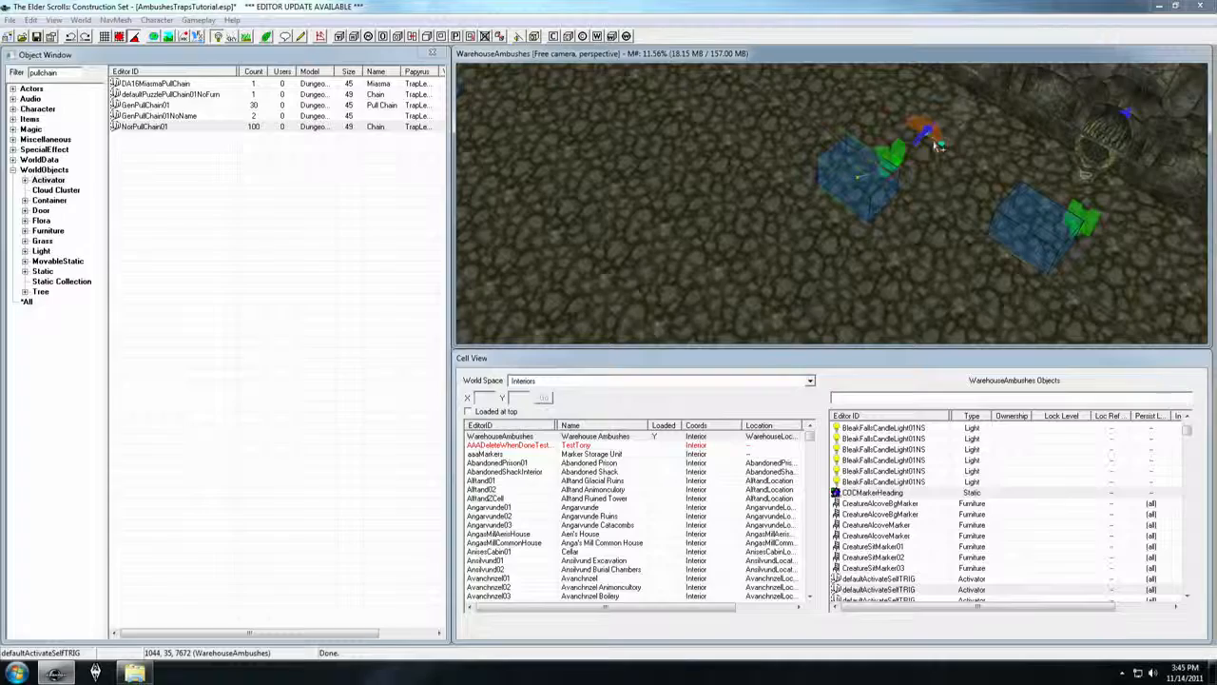
scroll(858, 178, up, 1)
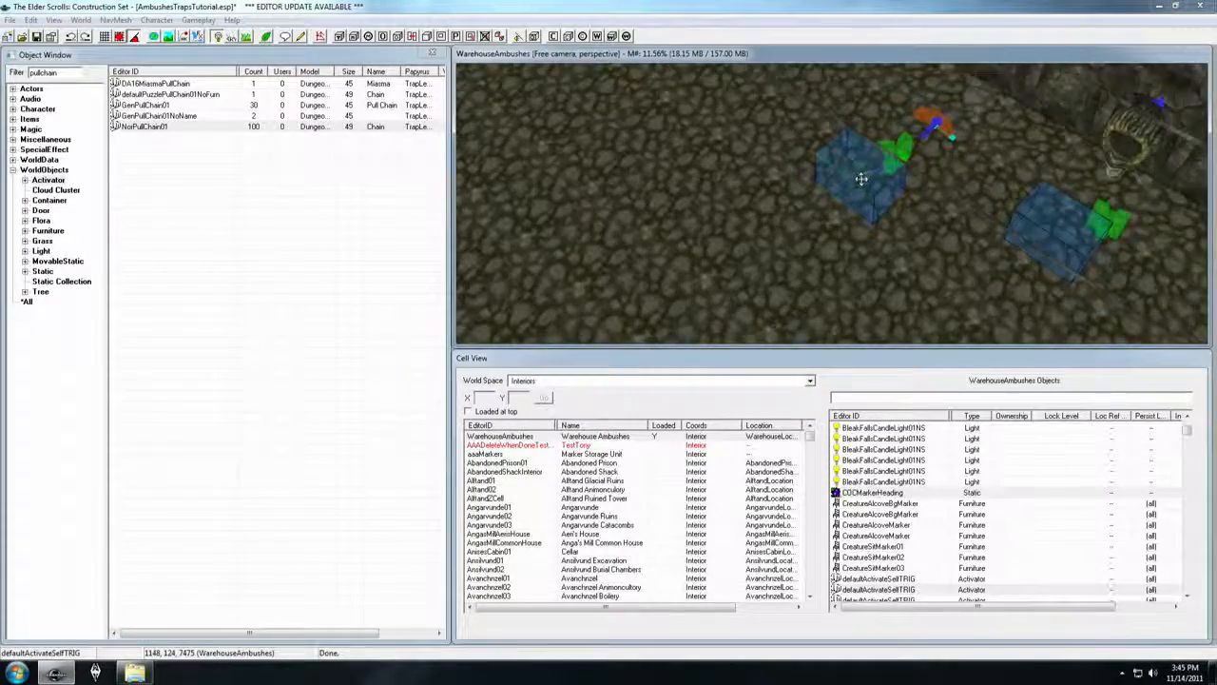
scroll(860, 166, up, 2)
mouse_move(849, 162)
shift+middle_down()
mouse_move(817, 138)
mouse_move(815, 178)
mouse_move(840, 167)
shift+middle_up()
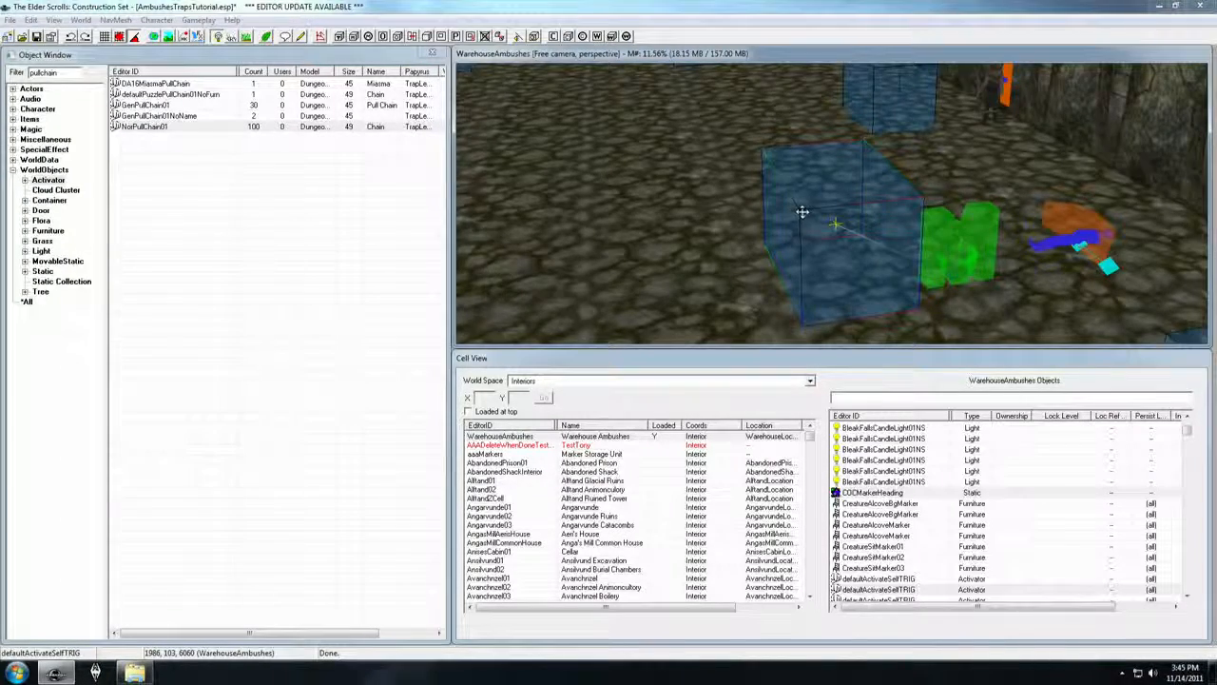
shift+middle_drag(802, 212, 800, 195)
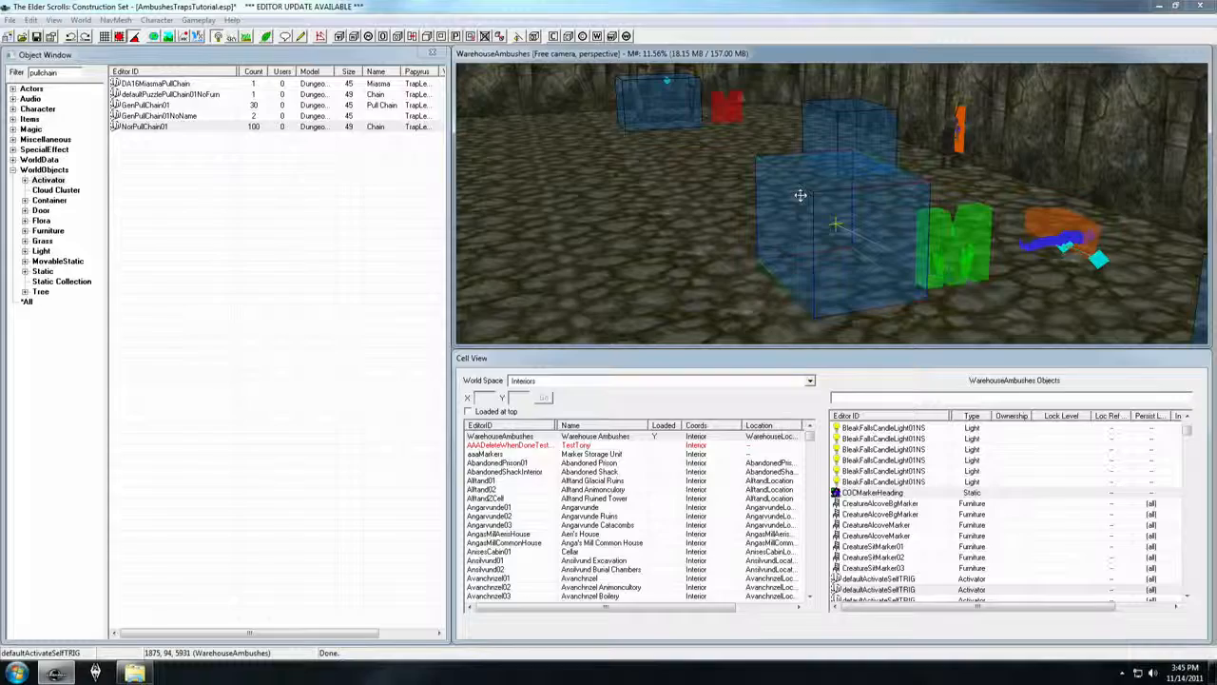
shift+middle_drag(668, 164, 627, 202)
Step: Select the complete draugr sarcophagus ambush, including the sarcophagus base and lid, draugr, coffin marker and trigger box, and copy it
click(694, 207)
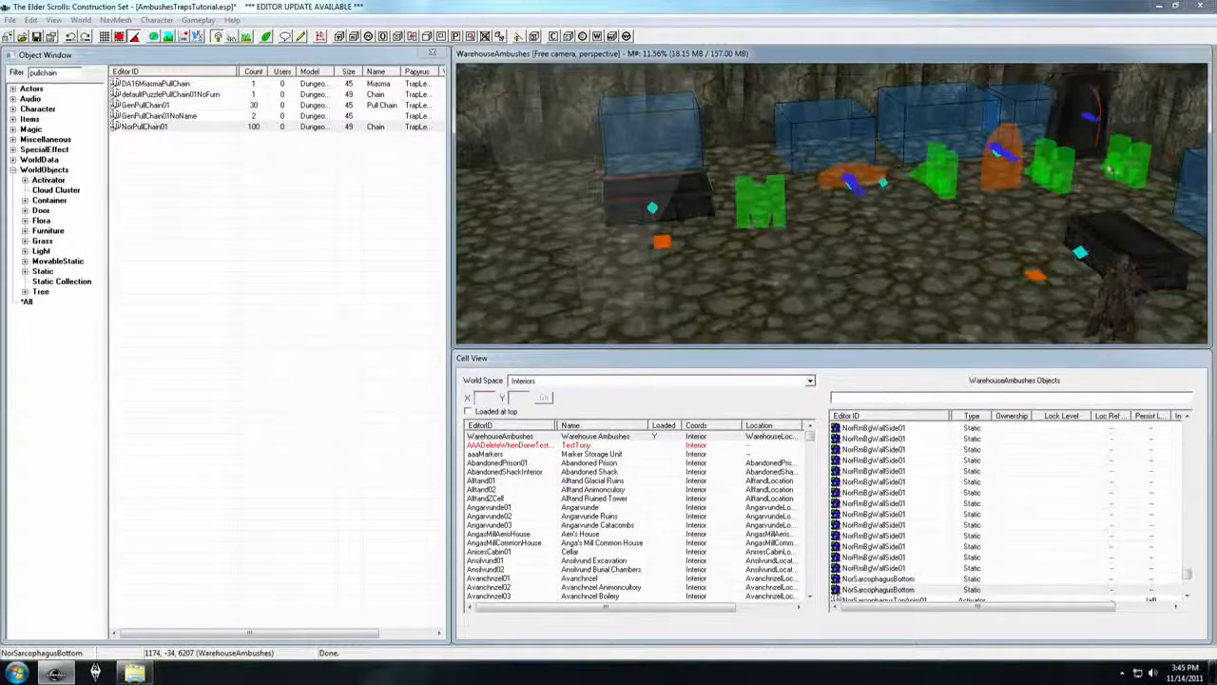
shift+middle_drag(727, 187, 775, 207)
shift+middle_drag(843, 224, 860, 244)
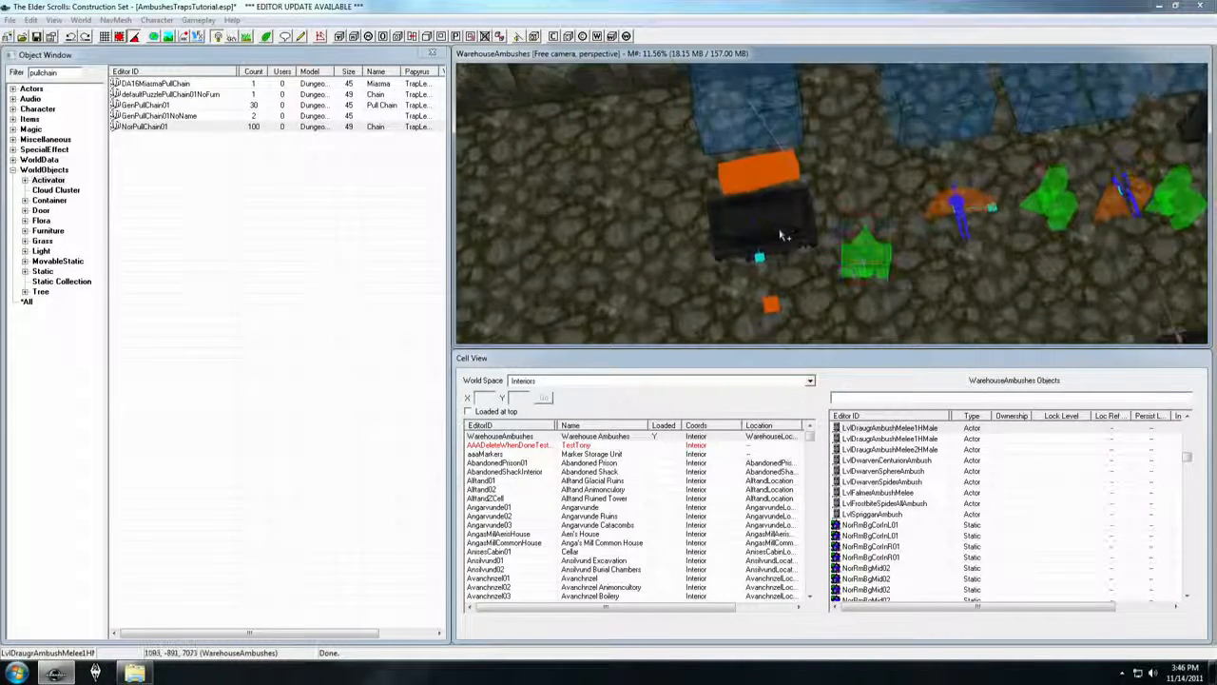
shift+middle_drag(781, 238, 824, 174)
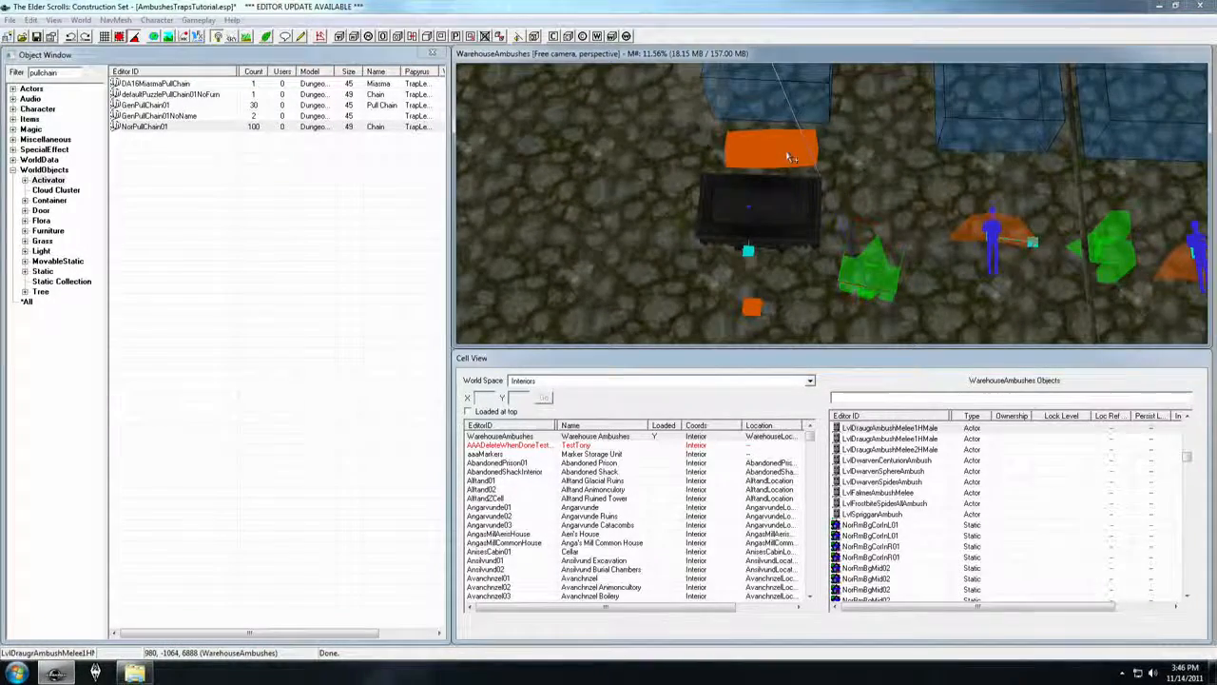
click(786, 151)
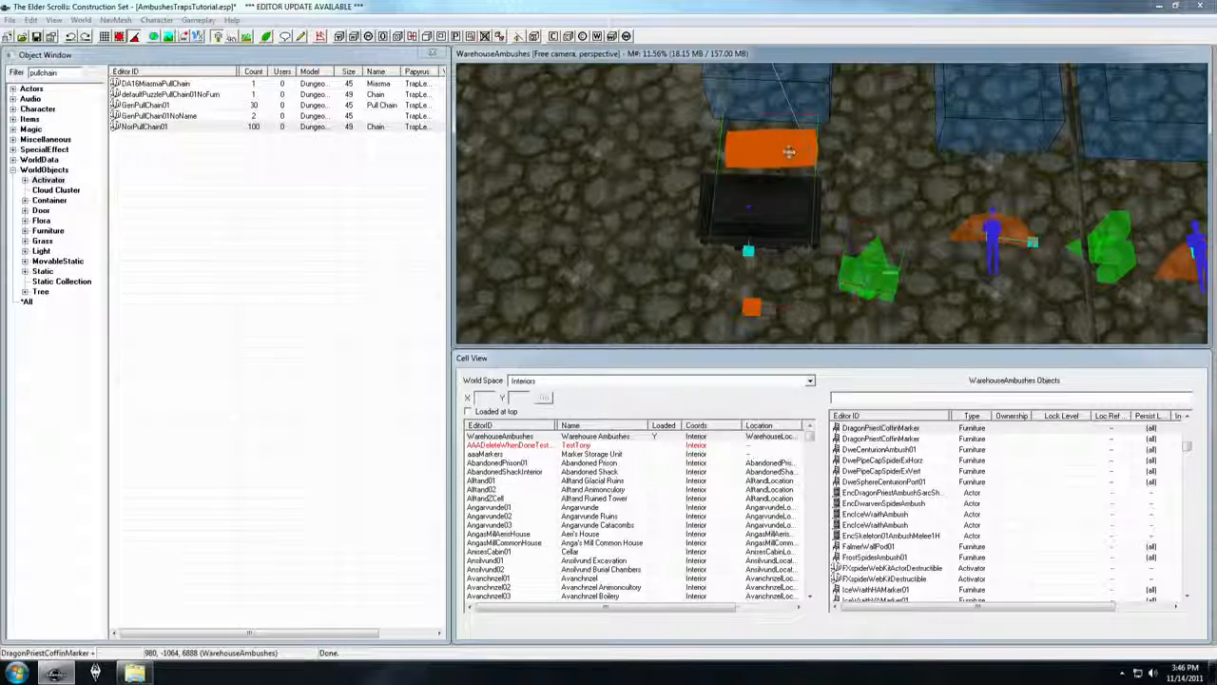
middle_drag(789, 160, 800, 179)
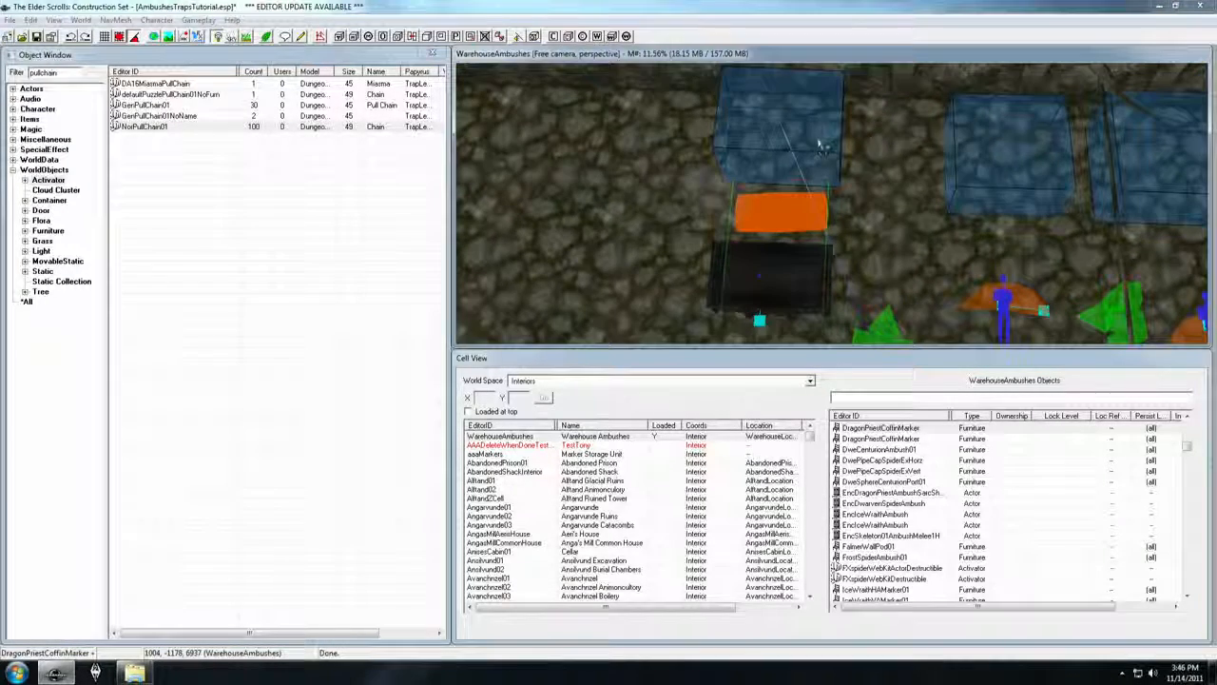
click(816, 135)
scroll(811, 244, up, 1)
middle_drag(810, 213, 814, 203)
scroll(816, 206, up, 1)
click(813, 242)
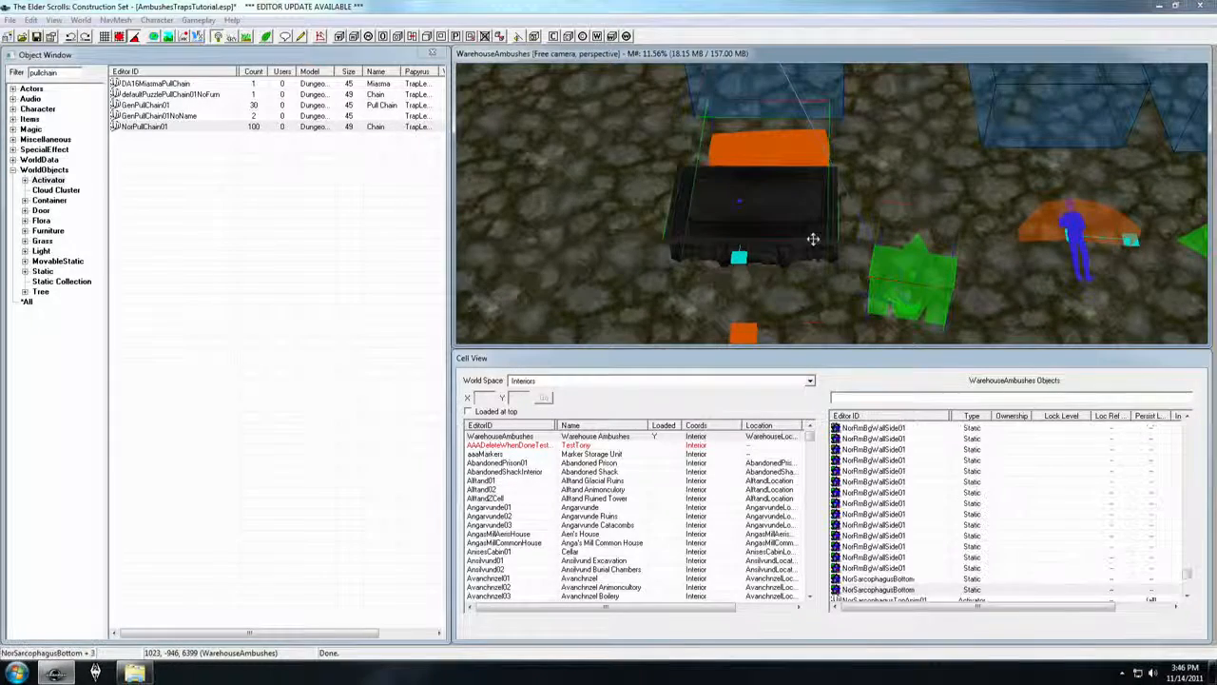
scroll(802, 233, down, 1)
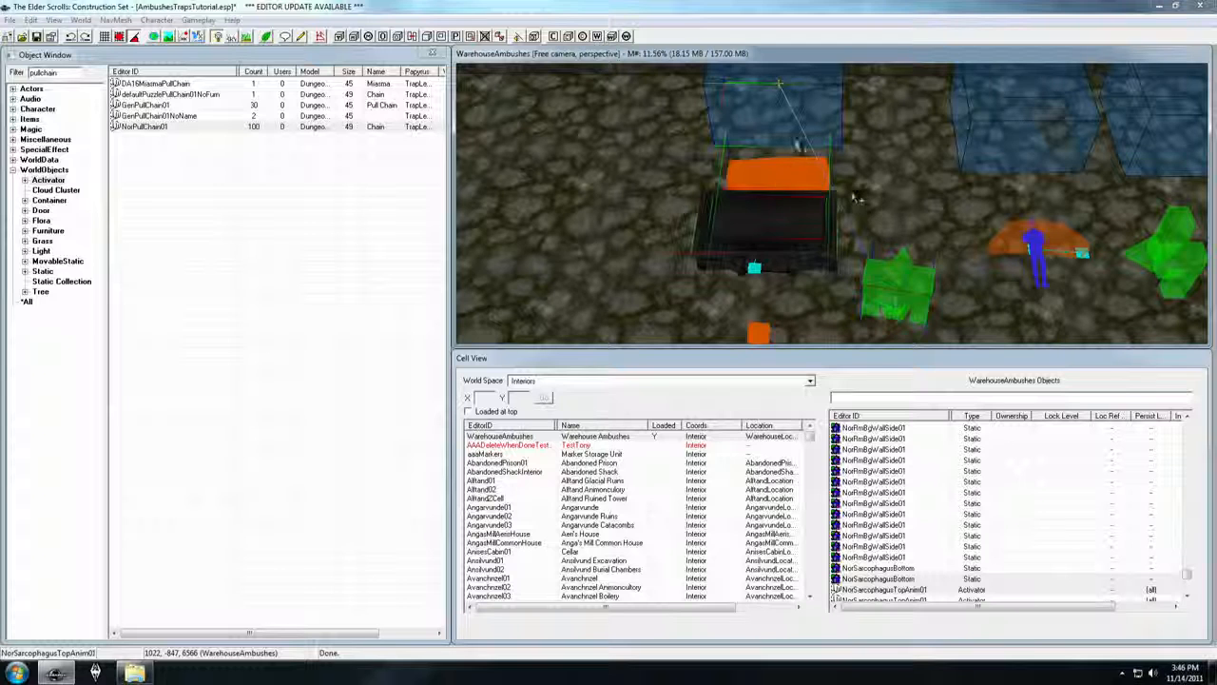
middle_drag(818, 231, 812, 228)
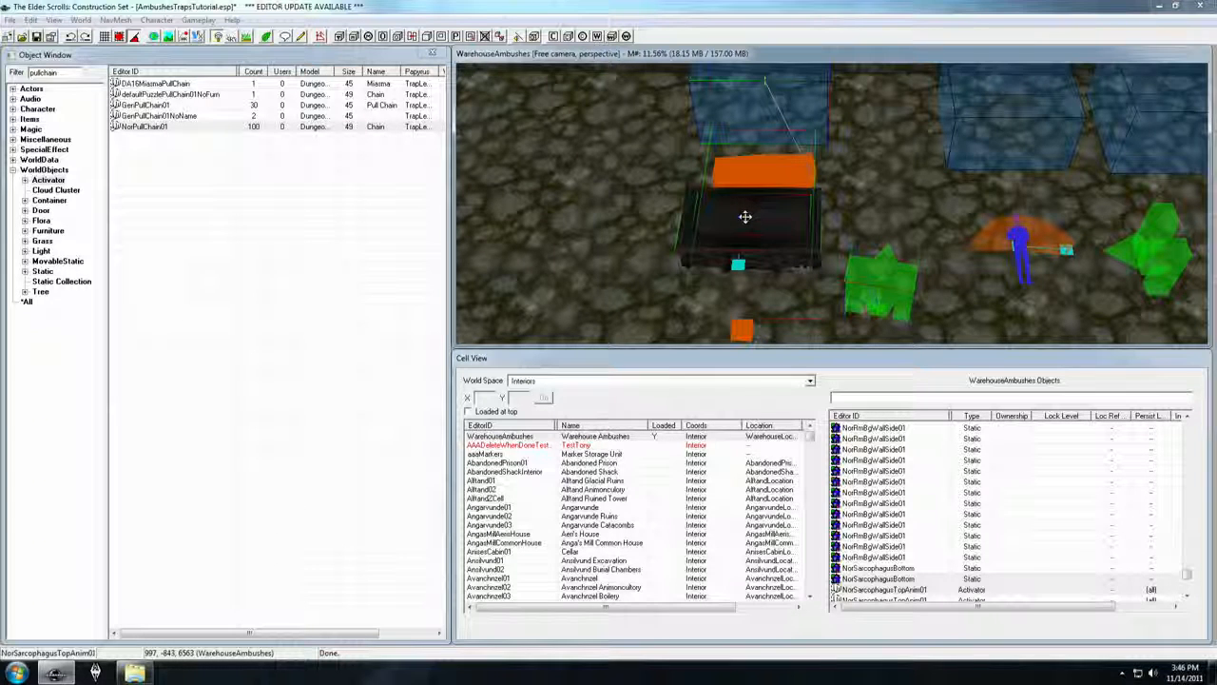
Step: Find the LokirsTomb interior cell and load it again
click(483, 471)
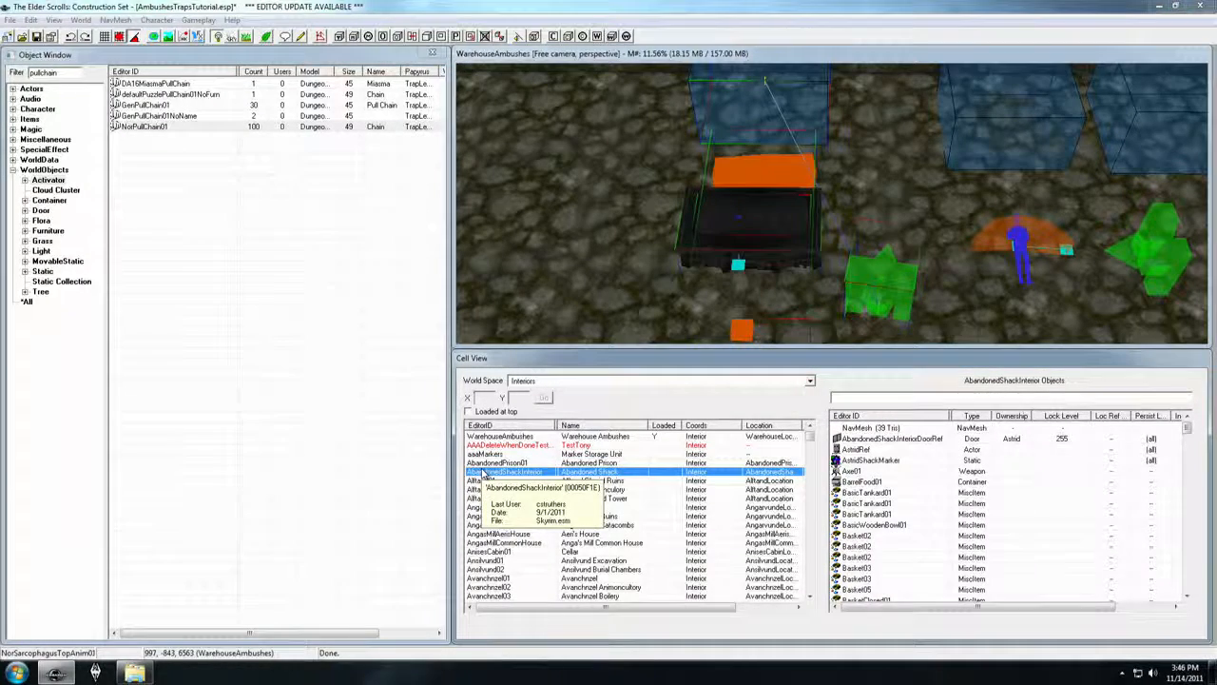
text(lok)
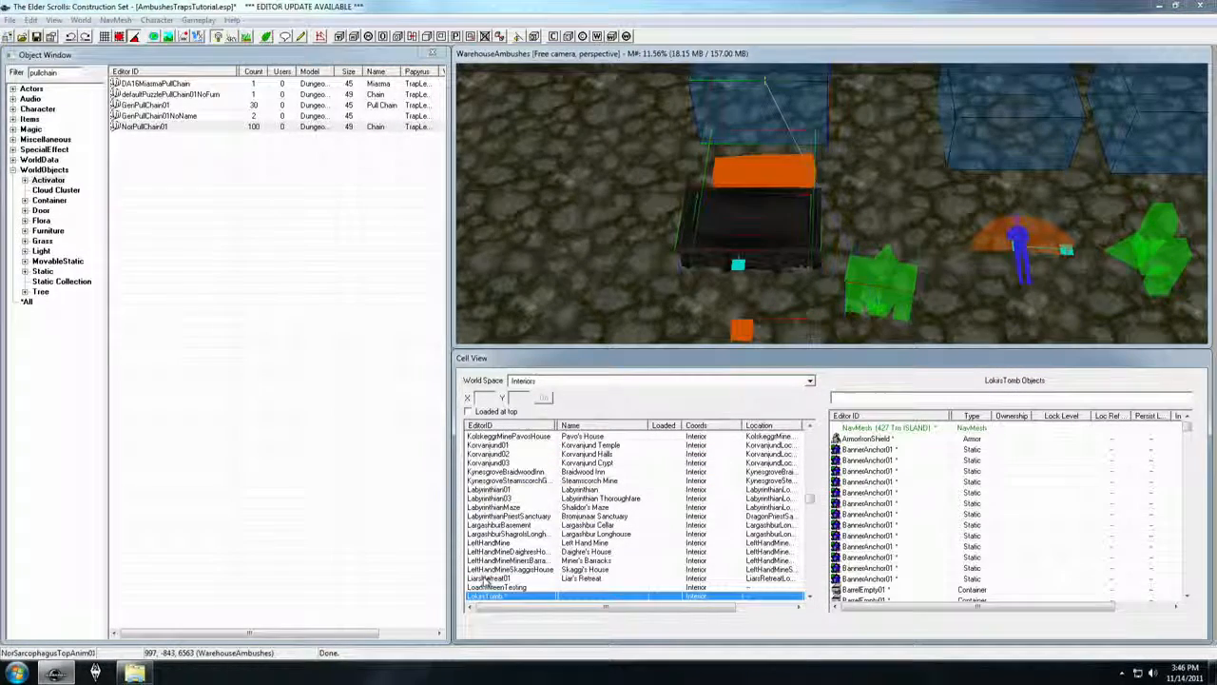
double_click(490, 597)
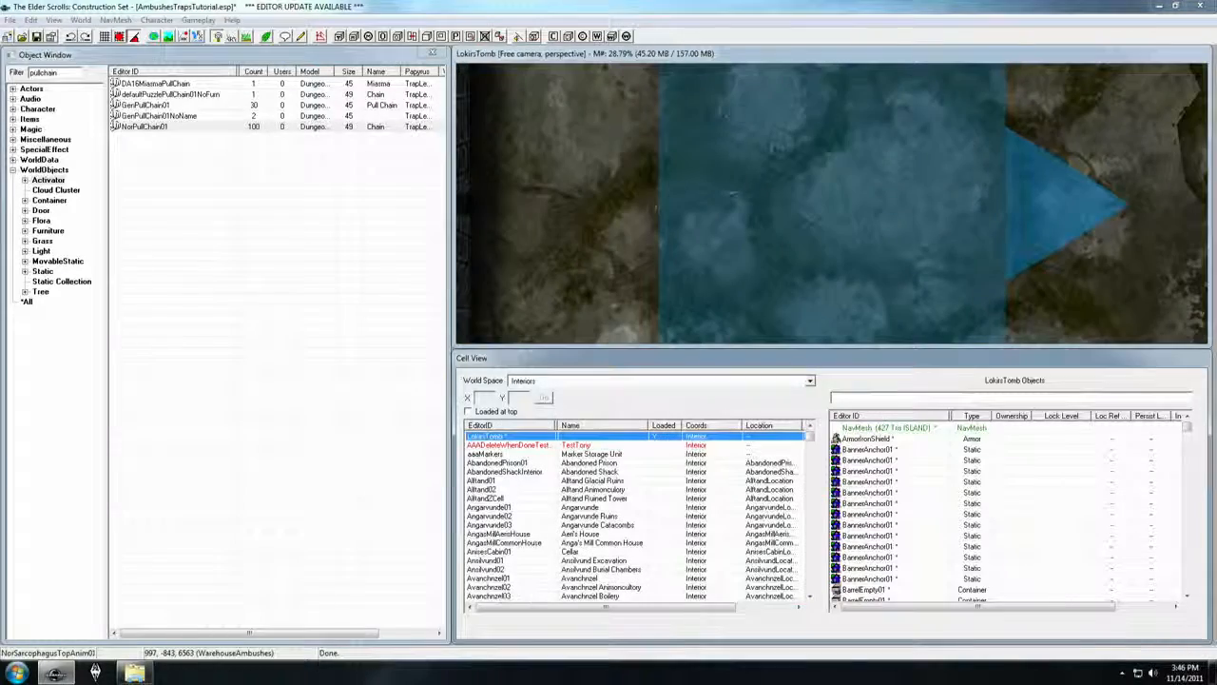
Step: Paste the copied sarcophagus ambush into LokirsTomb at the edge of the large cave room, near the raised stone platform
scroll(871, 228, down, 8)
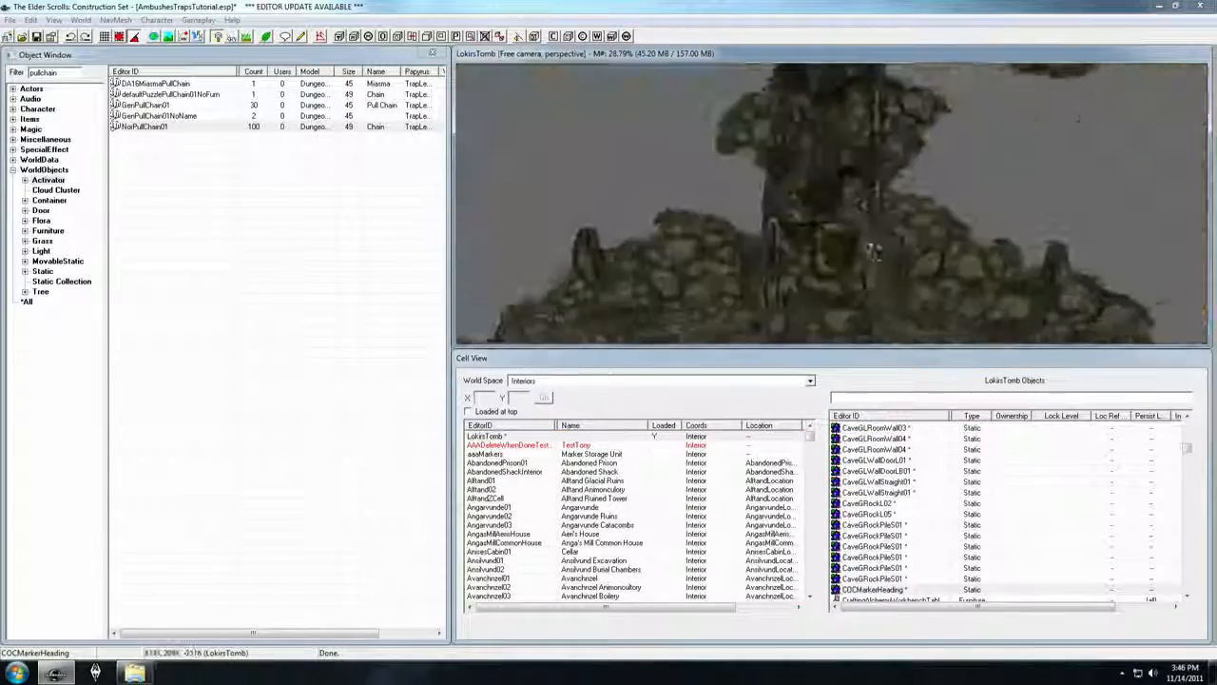
shift+middle_drag(827, 142, 806, 166)
click(767, 125)
shift+middle_drag(767, 126, 766, 213)
scroll(765, 221, up, 6)
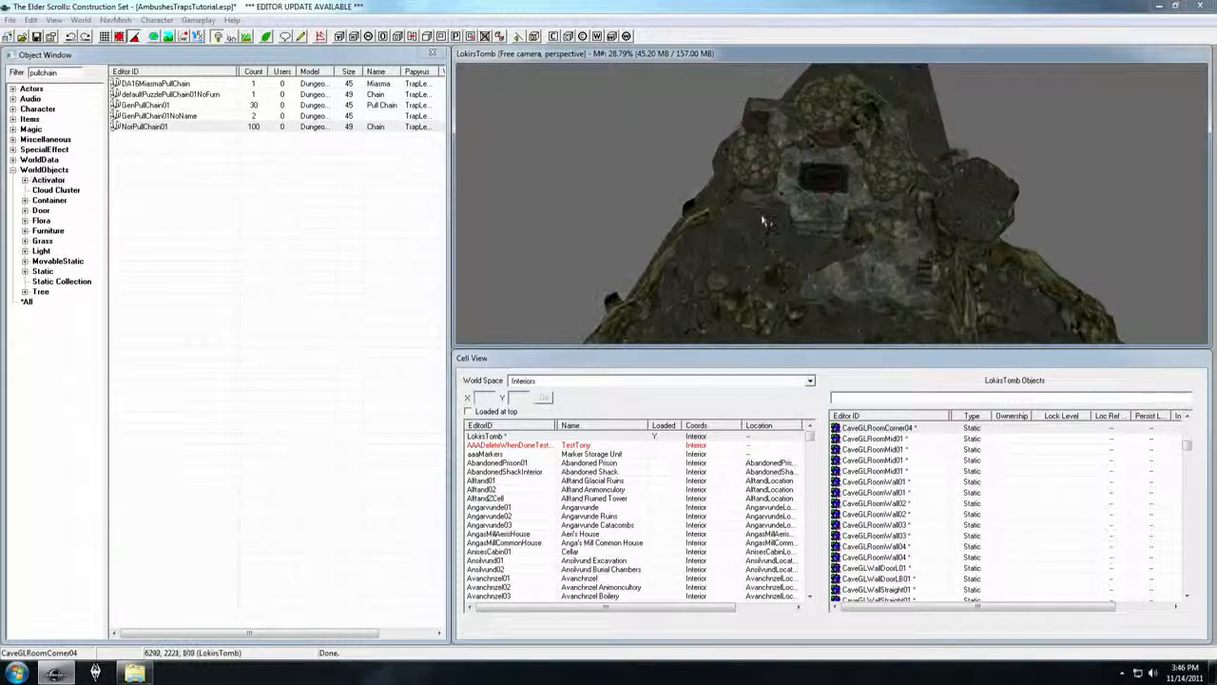
shift+middle_drag(715, 221, 825, 199)
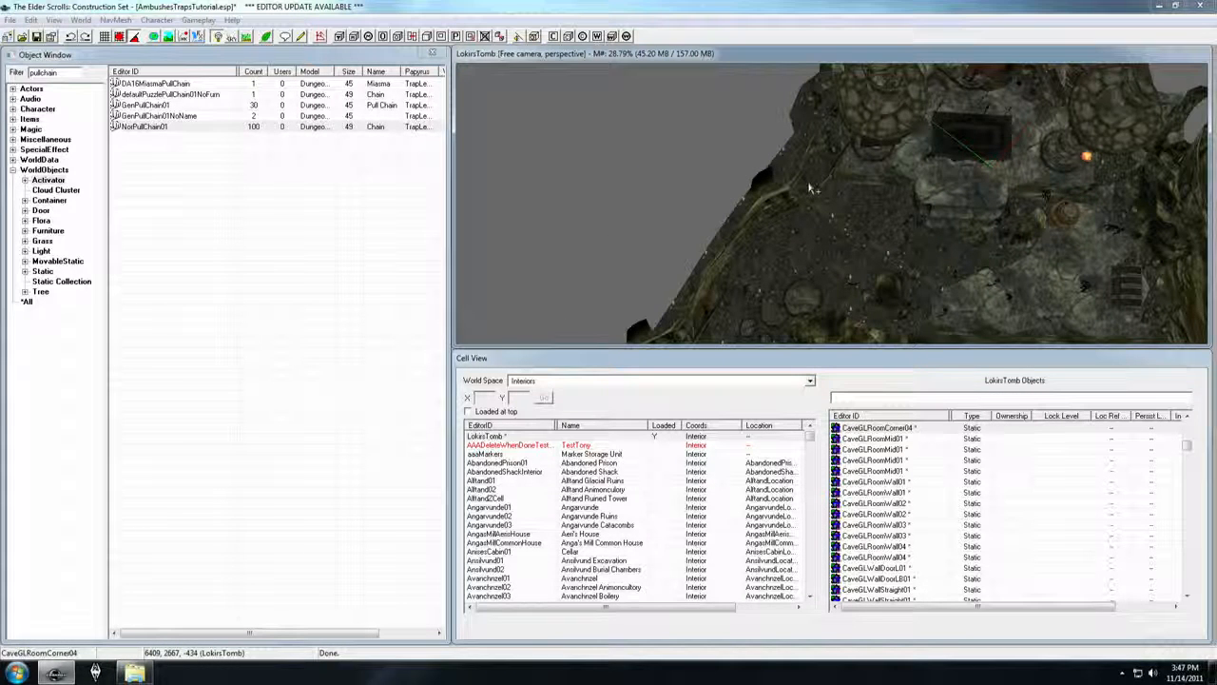
key(ctrl+v)
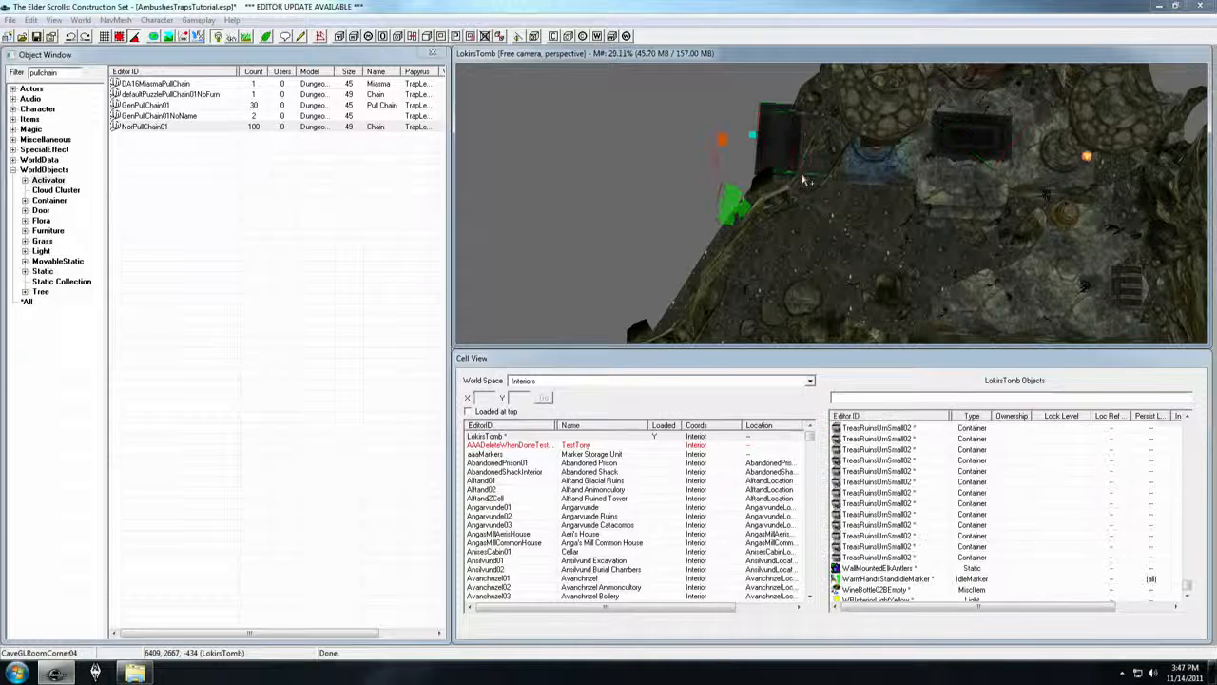
Step: Move the pasted sarcophagus ambush out of the cave room into the empty space beside it
drag(785, 137, 733, 136)
drag(781, 196, 589, 174)
mouse_move(601, 118)
middle_down()
mouse_move(682, 124)
mouse_move(675, 137)
middle_up()
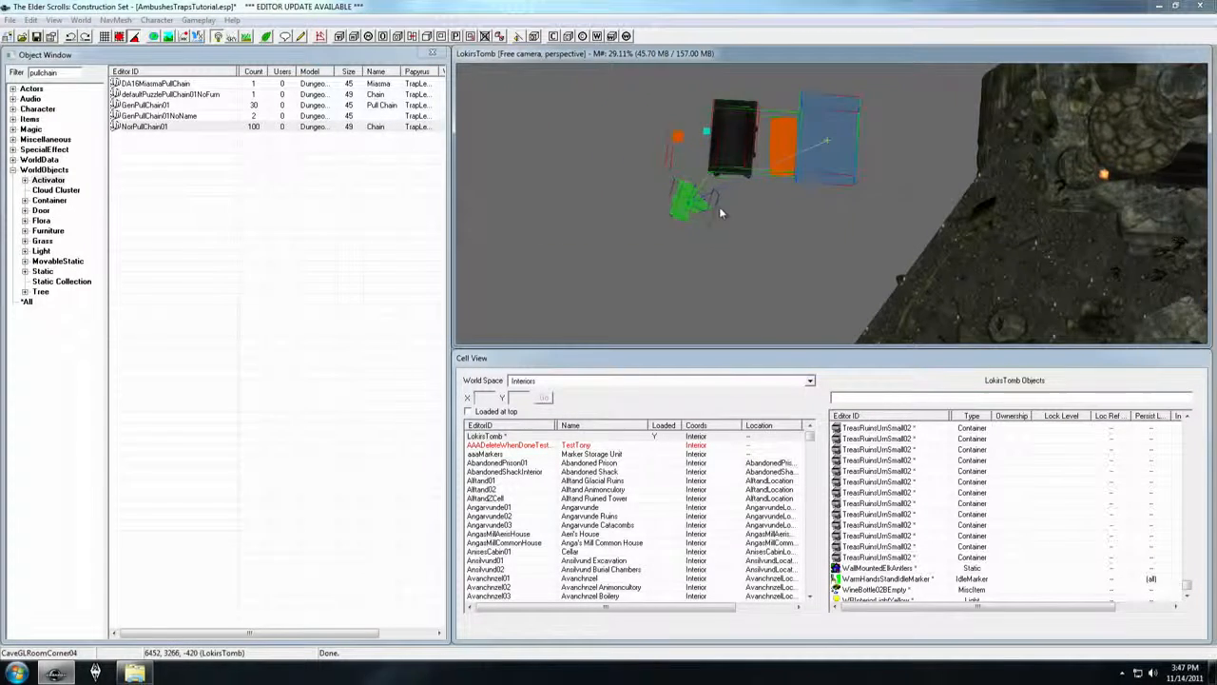
Step: Select the pasted ambush pieces without the blue trigger box and move them into the cave room, in front of the raised stone platform
scroll(720, 213, up, 3)
middle_drag(751, 192, 779, 206)
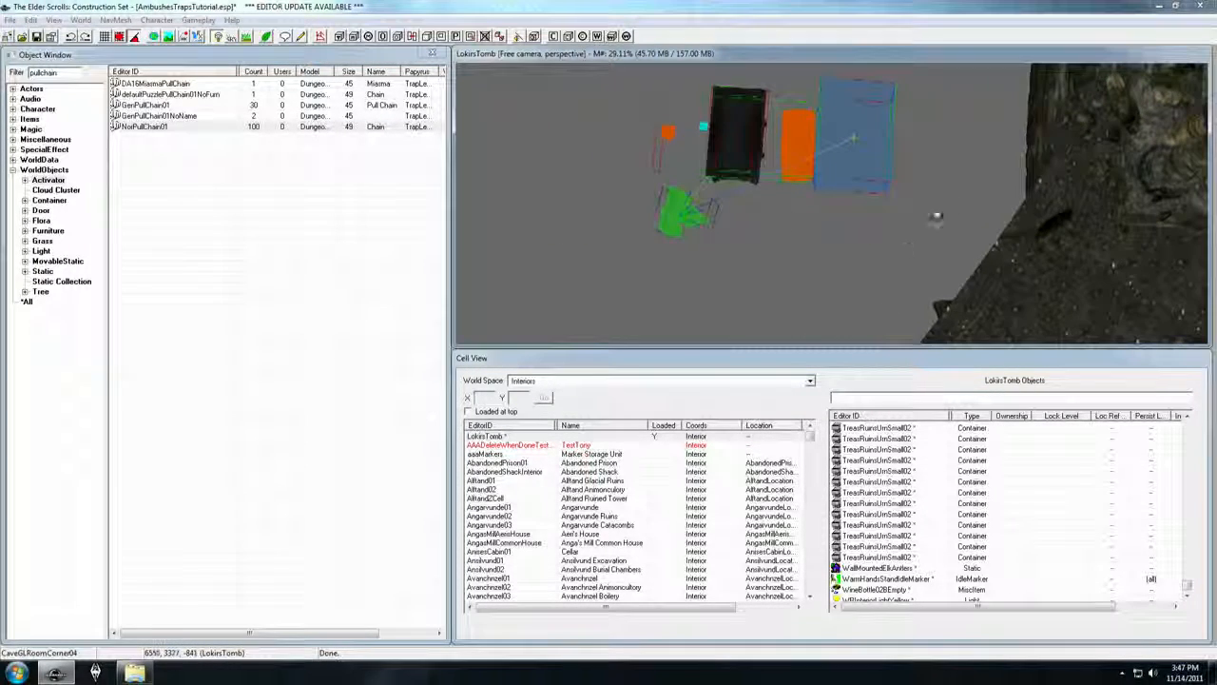
click(775, 216)
click(677, 207)
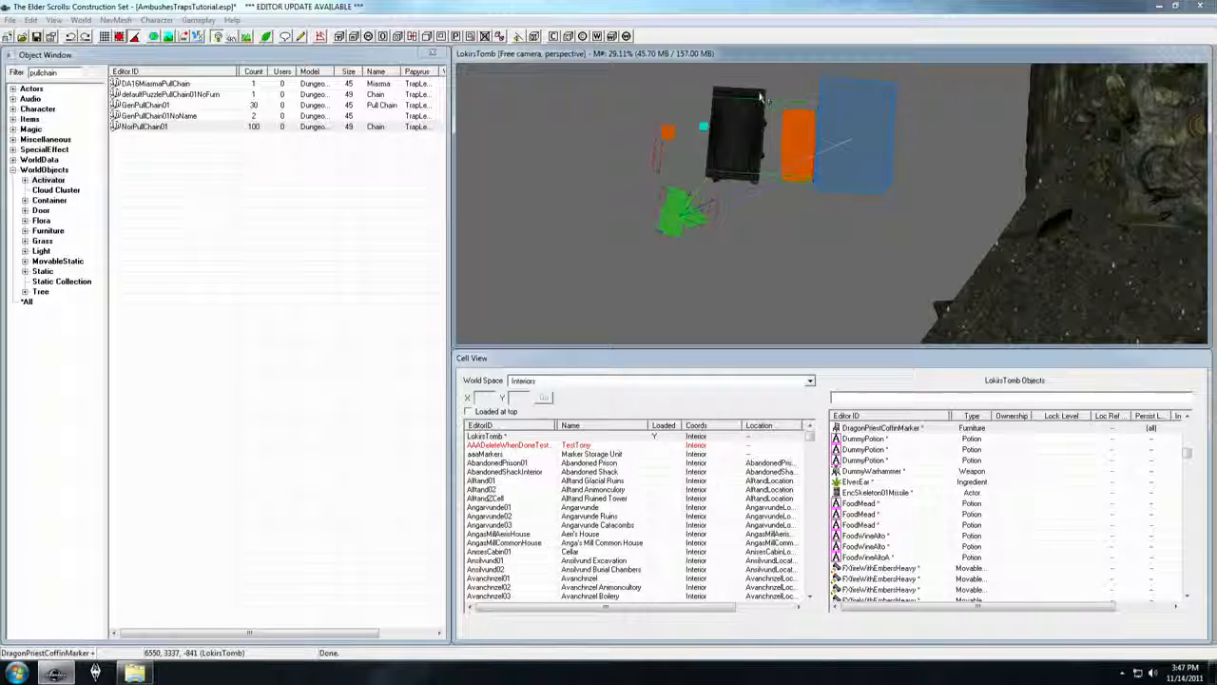
click(736, 130)
middle_drag(878, 203, 795, 209)
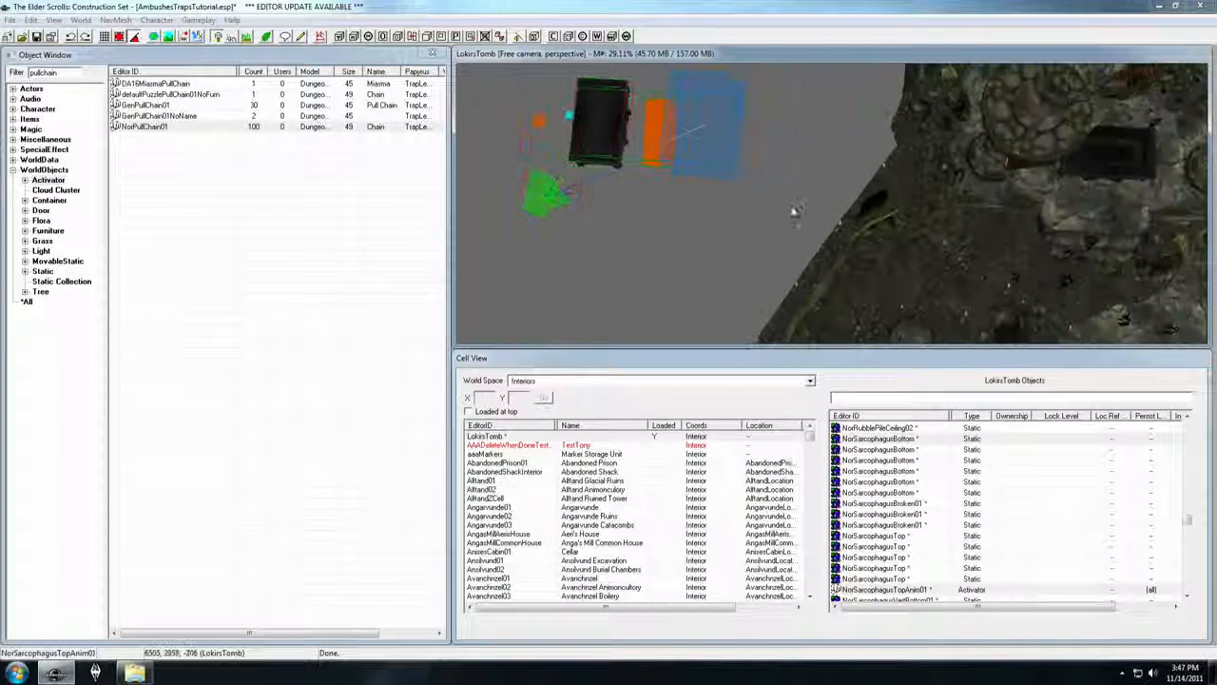
middle_drag(663, 116, 571, 119)
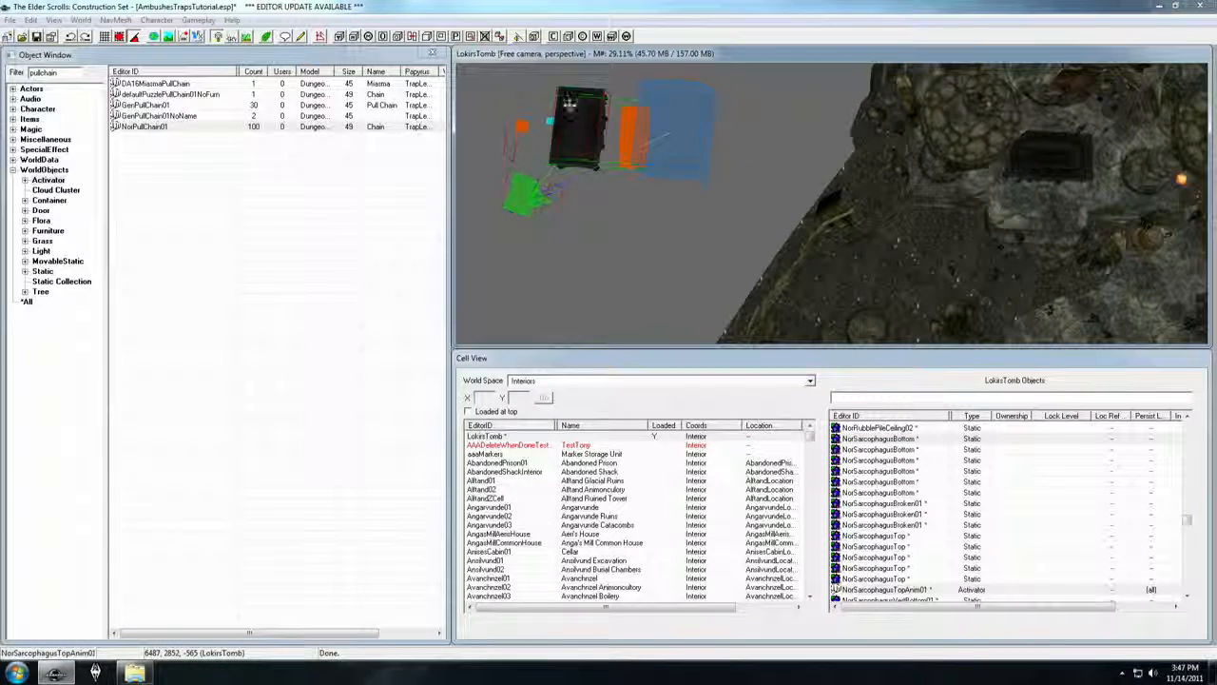
drag(576, 91, 538, 218)
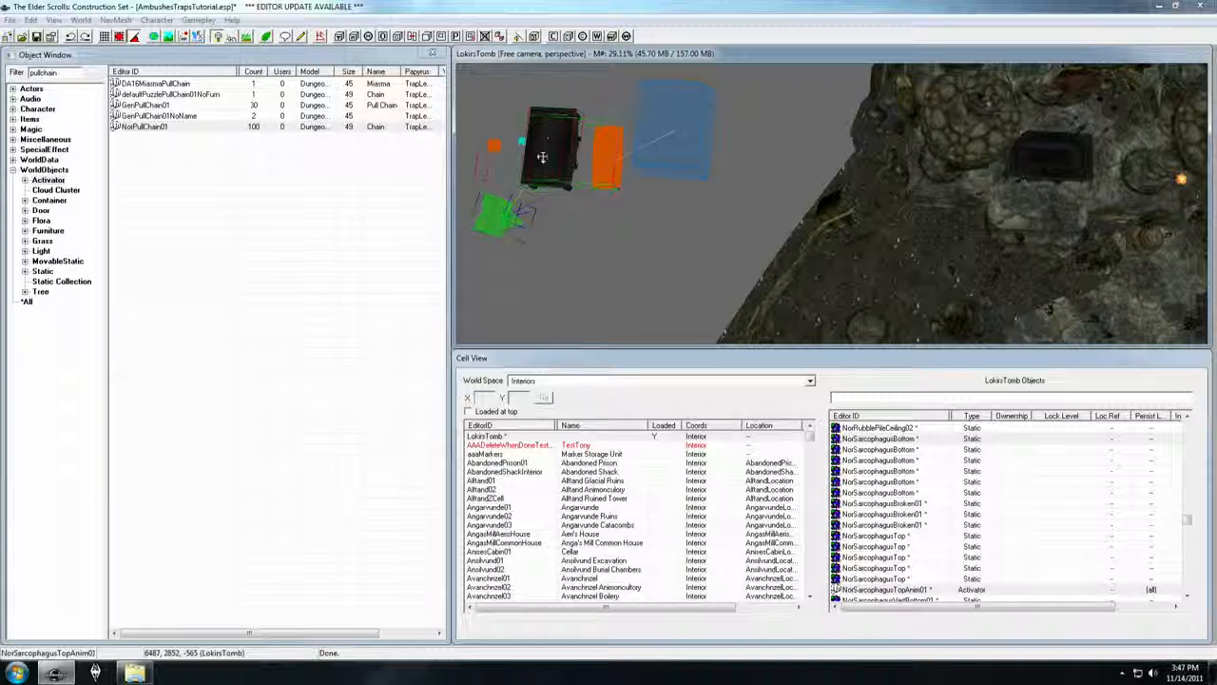
drag(554, 111, 1058, 258)
middle_drag(1083, 264, 912, 225)
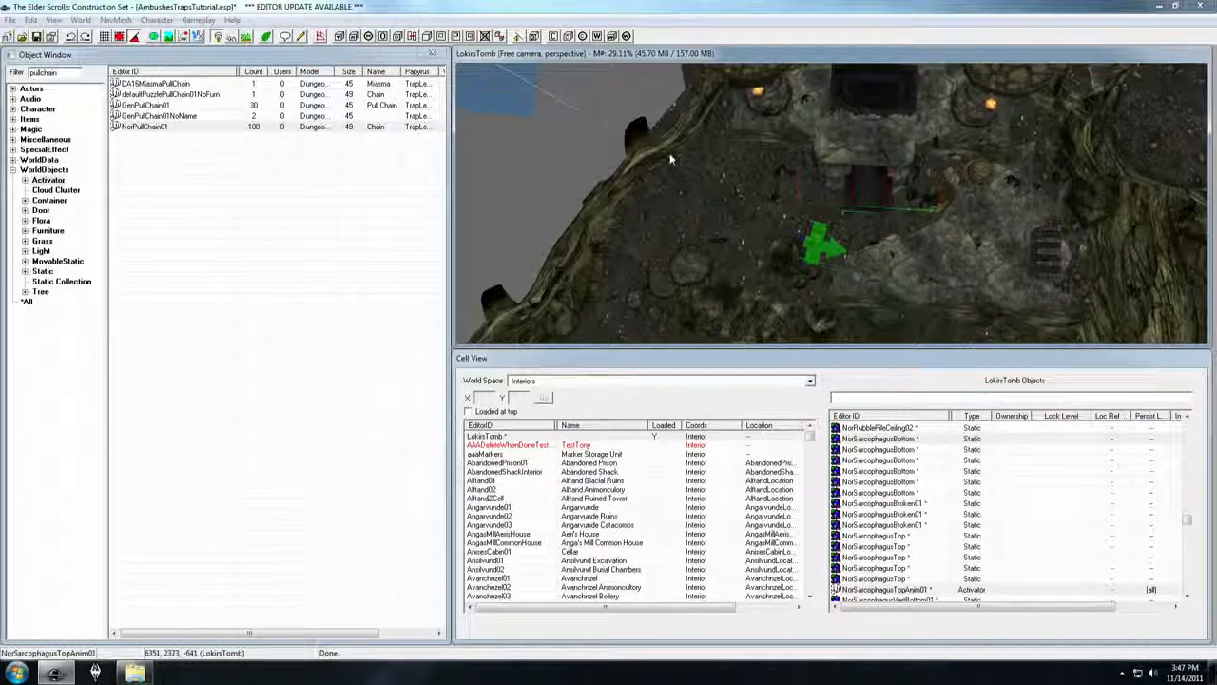
Step: Raise the ambush pieces onto the stone platform and rotate them to match the orientation of the existing sarcophagus
scroll(913, 224, up, 1)
scroll(910, 225, up, 6)
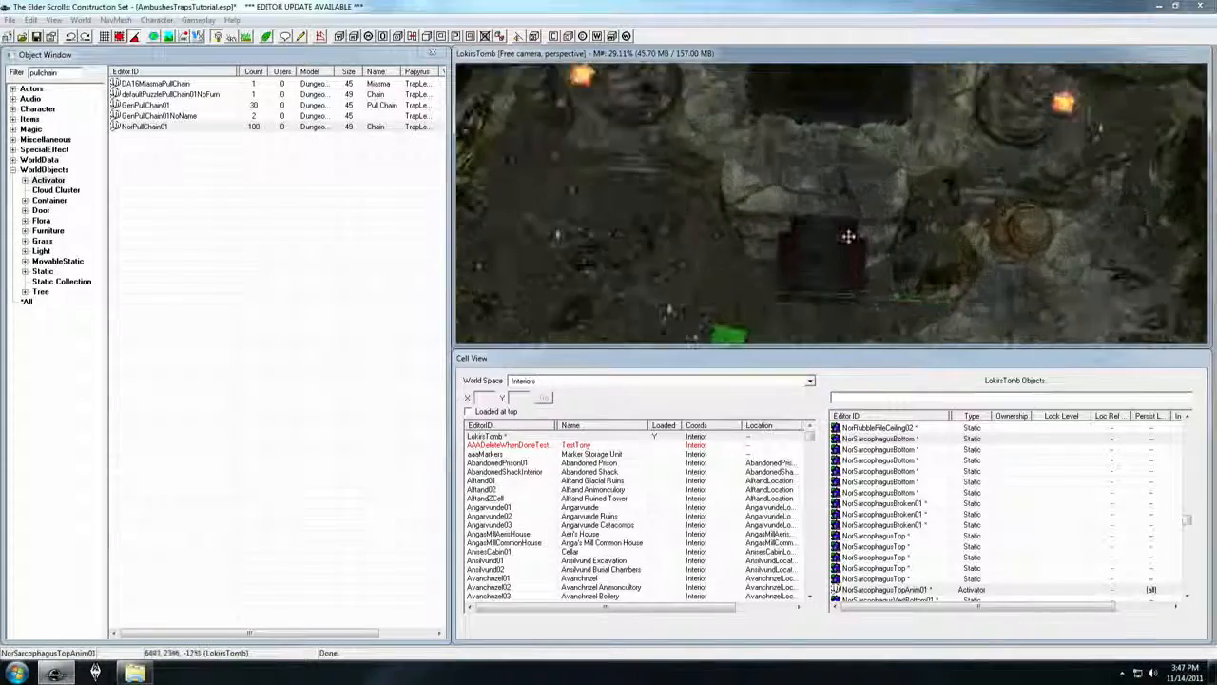
scroll(846, 220, up, 2)
mouse_move(846, 219)
shift+middle_down()
mouse_move(837, 136)
mouse_move(826, 209)
shift+middle_up()
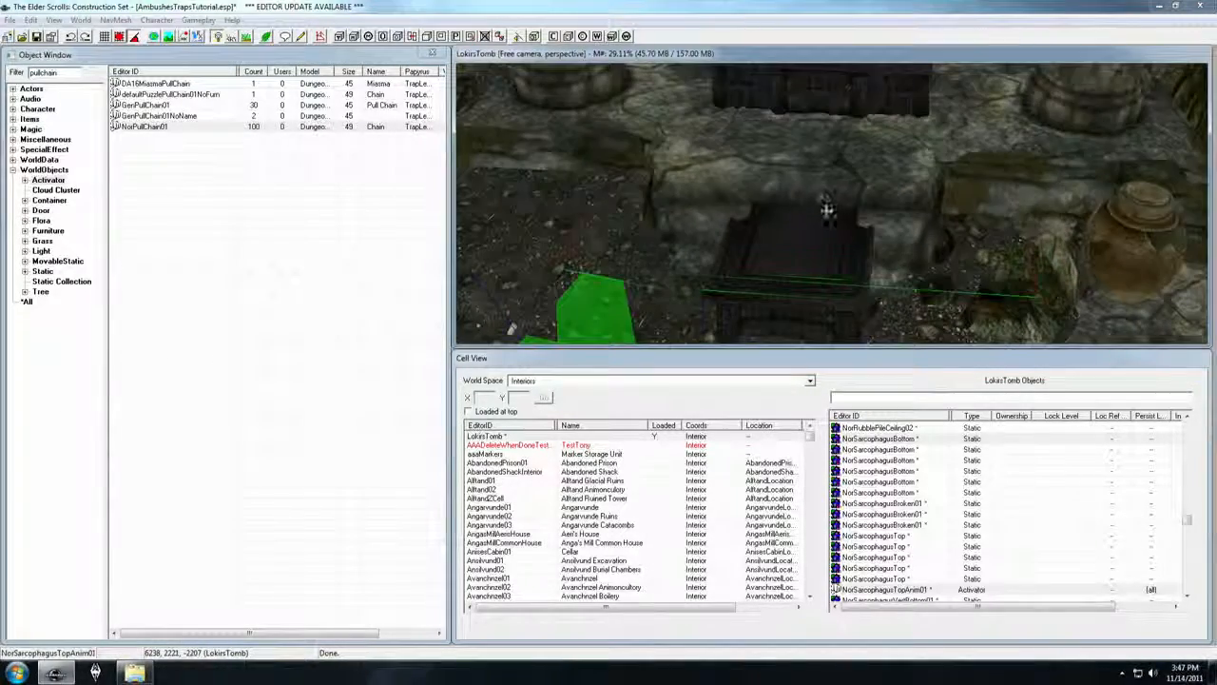
click(864, 264)
drag(864, 263, 859, 84)
shift+middle_drag(859, 84, 821, 214)
middle_drag(821, 102, 798, 187)
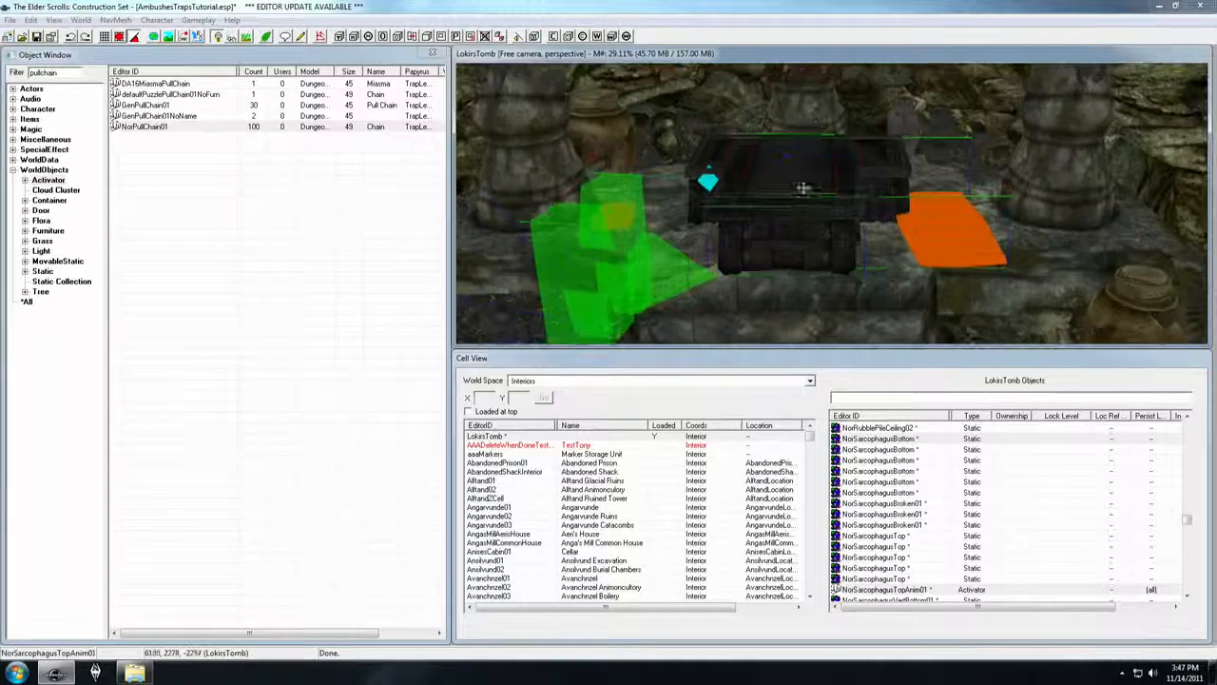
right_drag(797, 201, 800, 203)
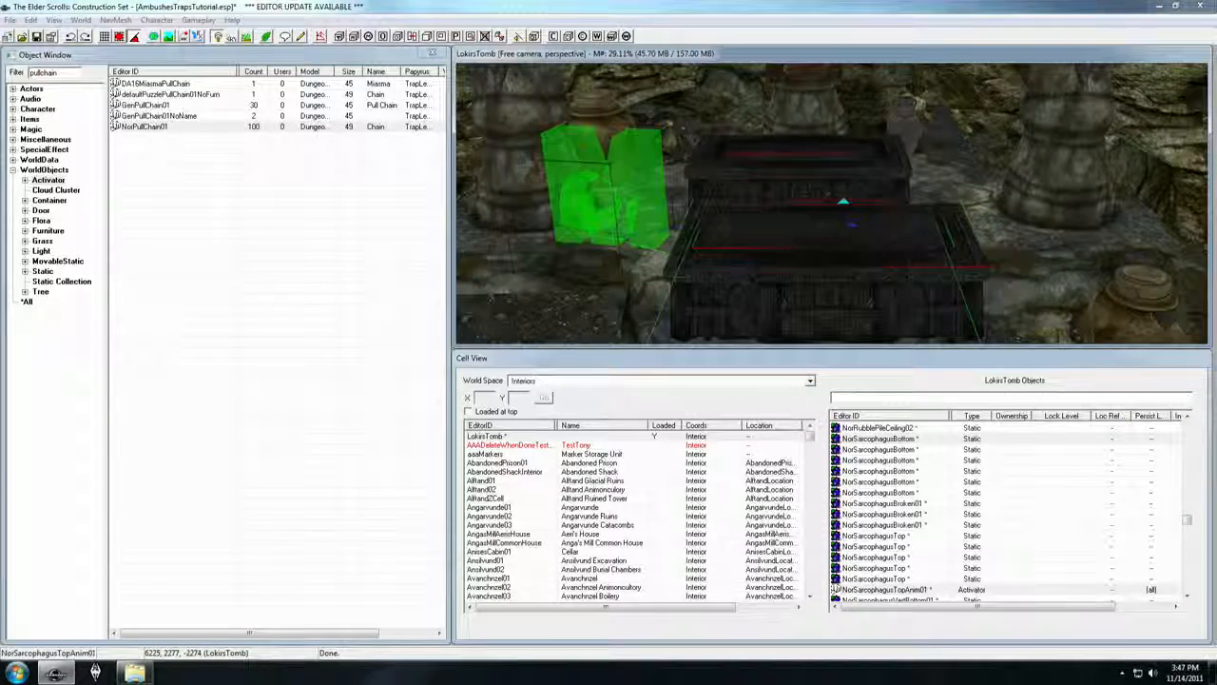
Step: Align the rotated ambush pieces with the existing sarcophagus so that the new sarcophagus sits over it at floor height
drag(867, 300, 829, 186)
shift+middle_drag(829, 185, 919, 228)
drag(918, 244, 912, 214)
shift+middle_drag(905, 255, 893, 85)
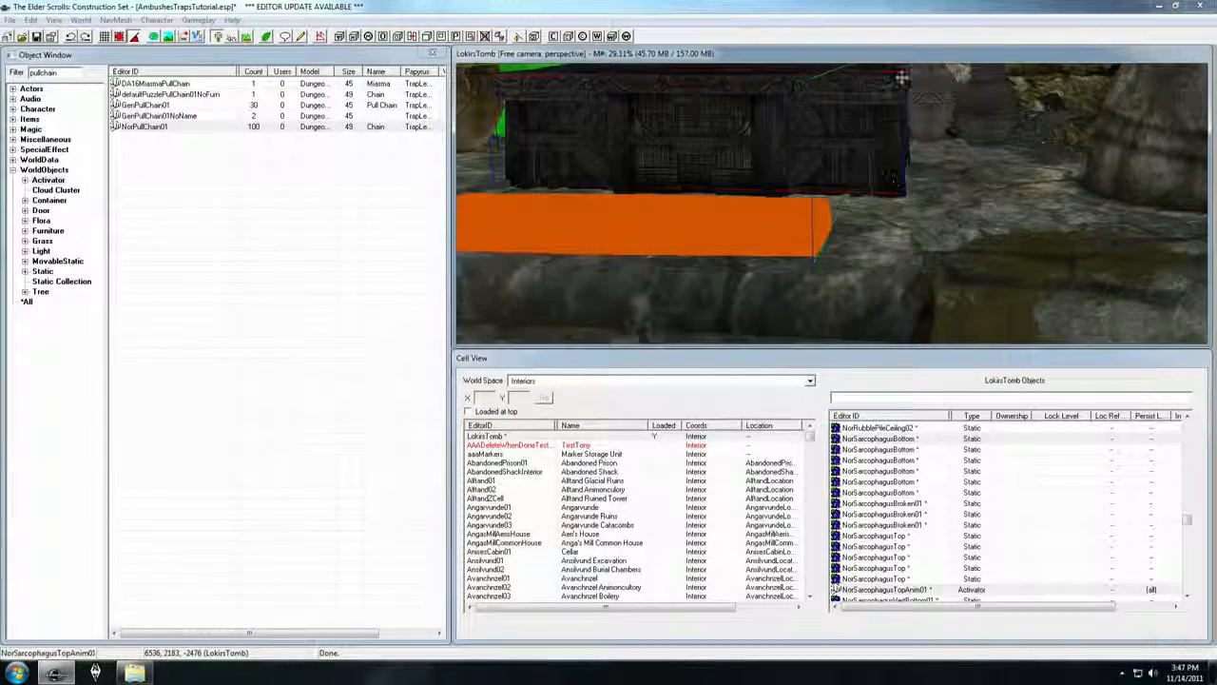
mouse_move(896, 92)
mouse_down()
mouse_move(896, 143)
mouse_move(895, 104)
mouse_up()
Step: Delete the platform's original sarcophagus base, temporarily hiding the new ambush pieces and markers to reach it
scroll(707, 253, down, 3)
shift+middle_drag(707, 253, 883, 133)
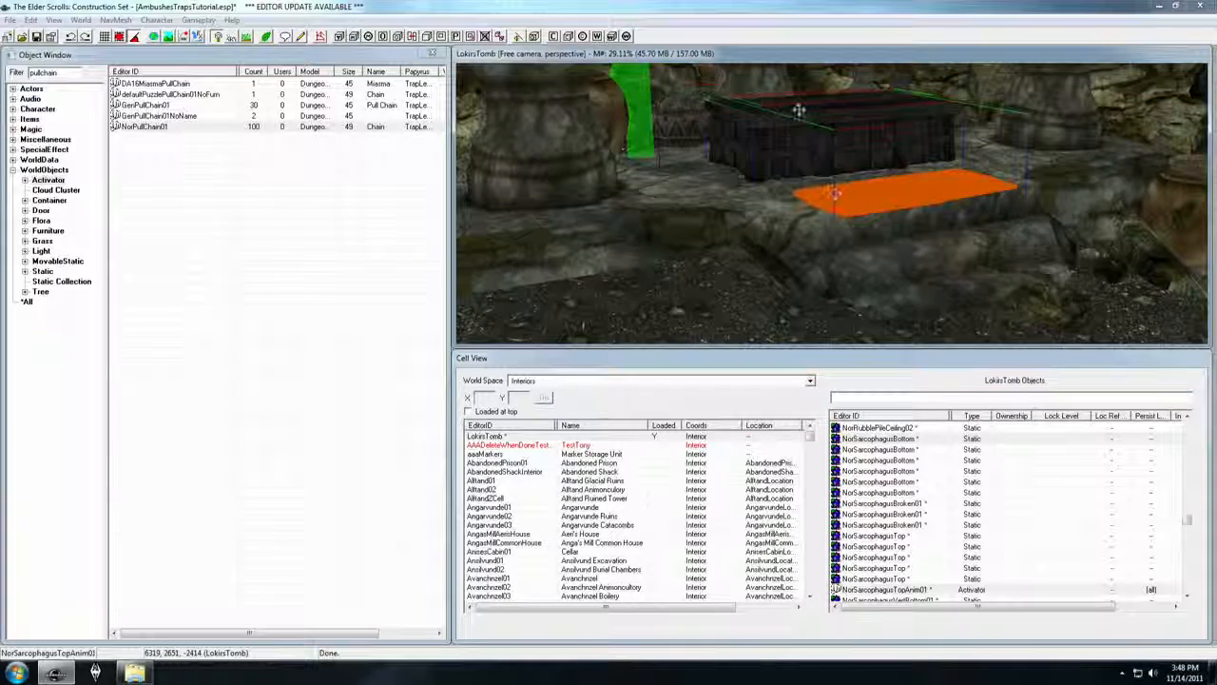
shift+middle_drag(830, 164, 817, 210)
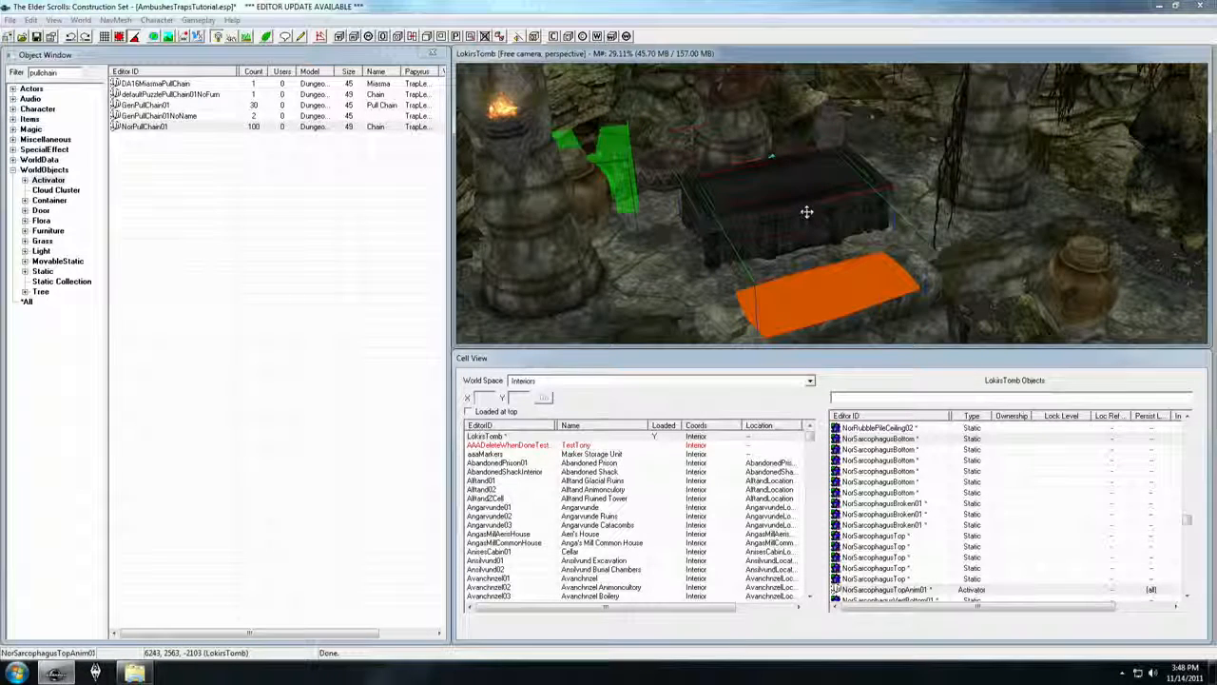
key(1)
key(m)
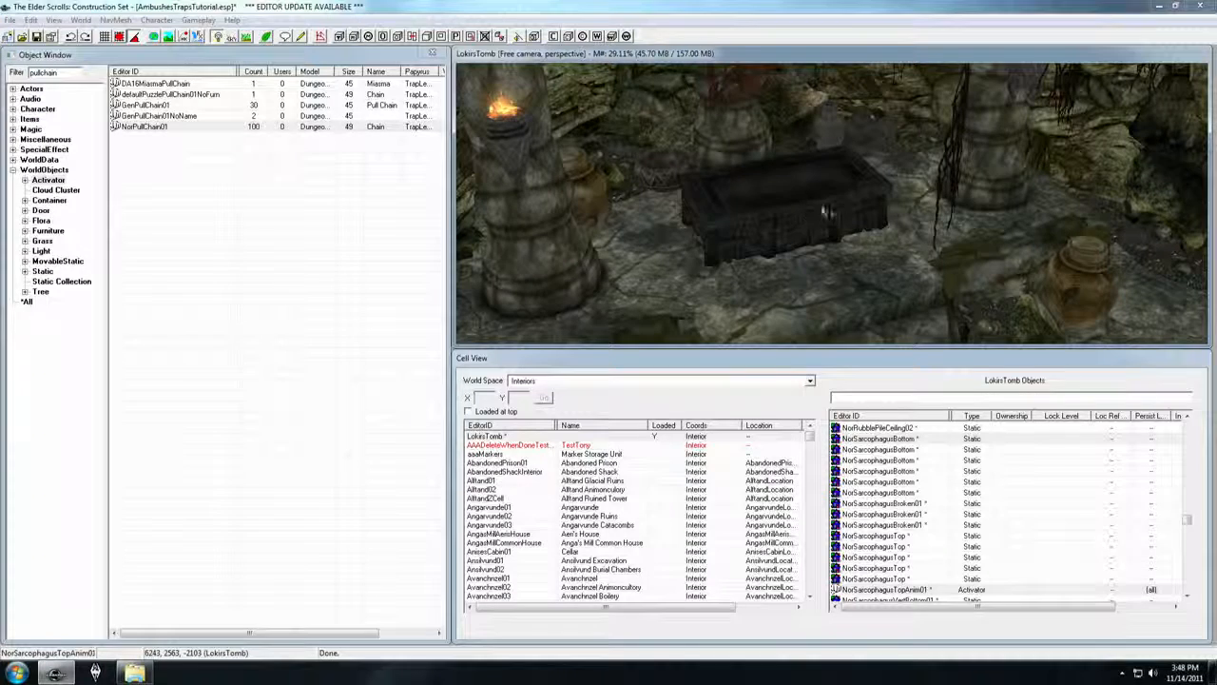
click(841, 201)
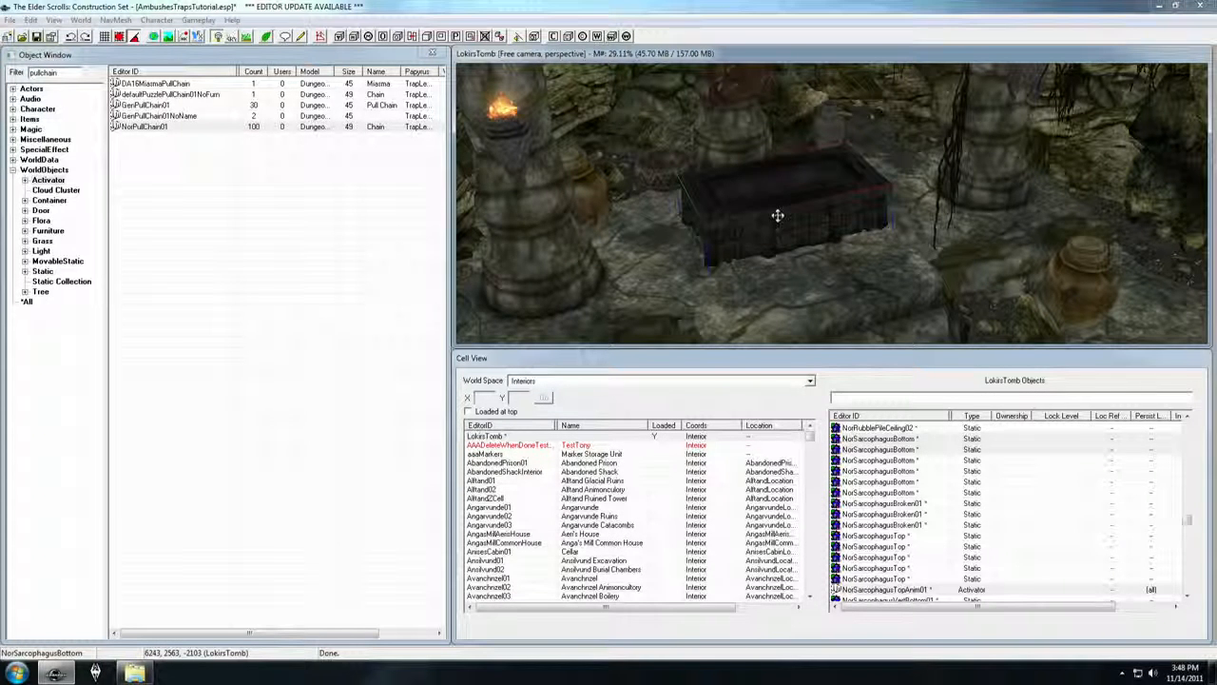
key(Delete)
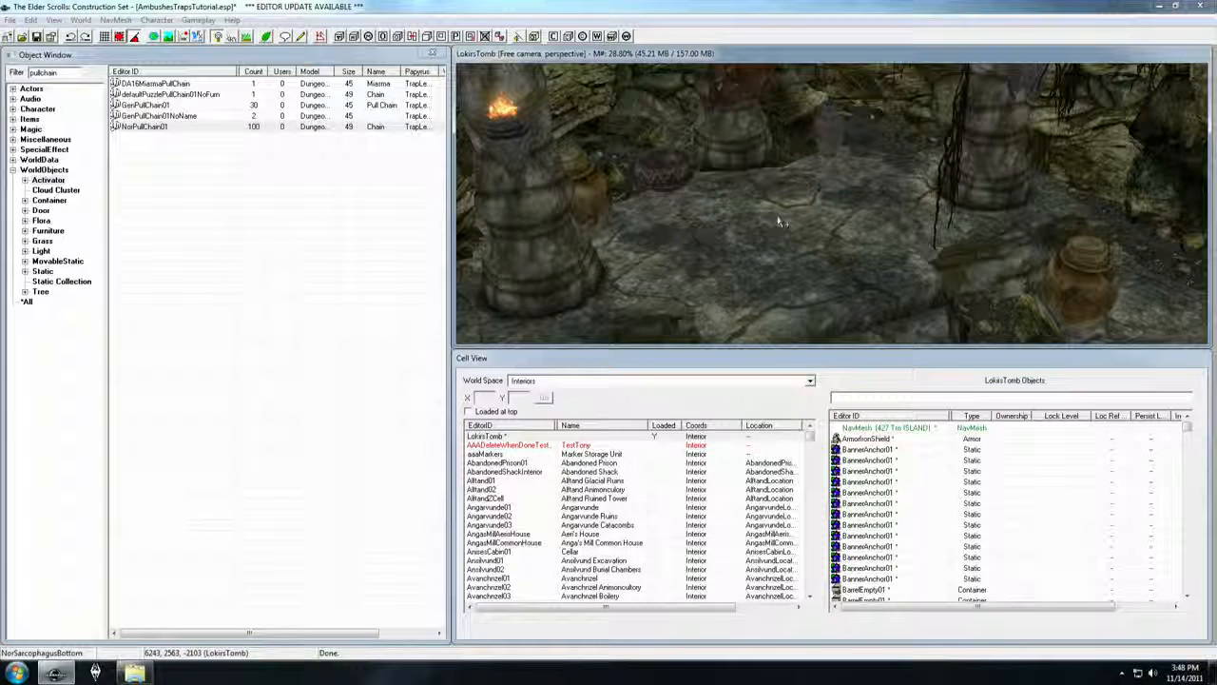
key(ctrl+z)
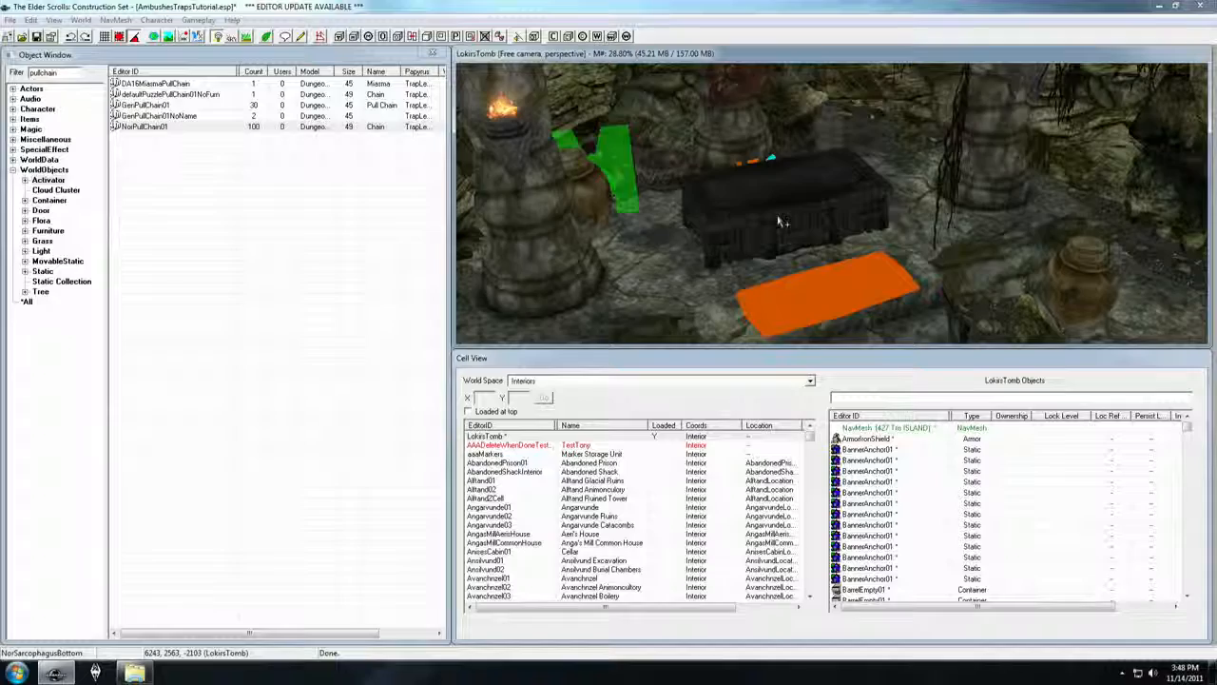
Step: Select the ambush draugr beside the sarcophagus and inspect its reference properties
click(779, 220)
shift+middle_drag(777, 216, 763, 111)
scroll(733, 254, up, 3)
click(759, 115)
scroll(758, 197, down, 3)
right_drag(764, 112, 775, 156)
middle_drag(774, 155, 769, 154)
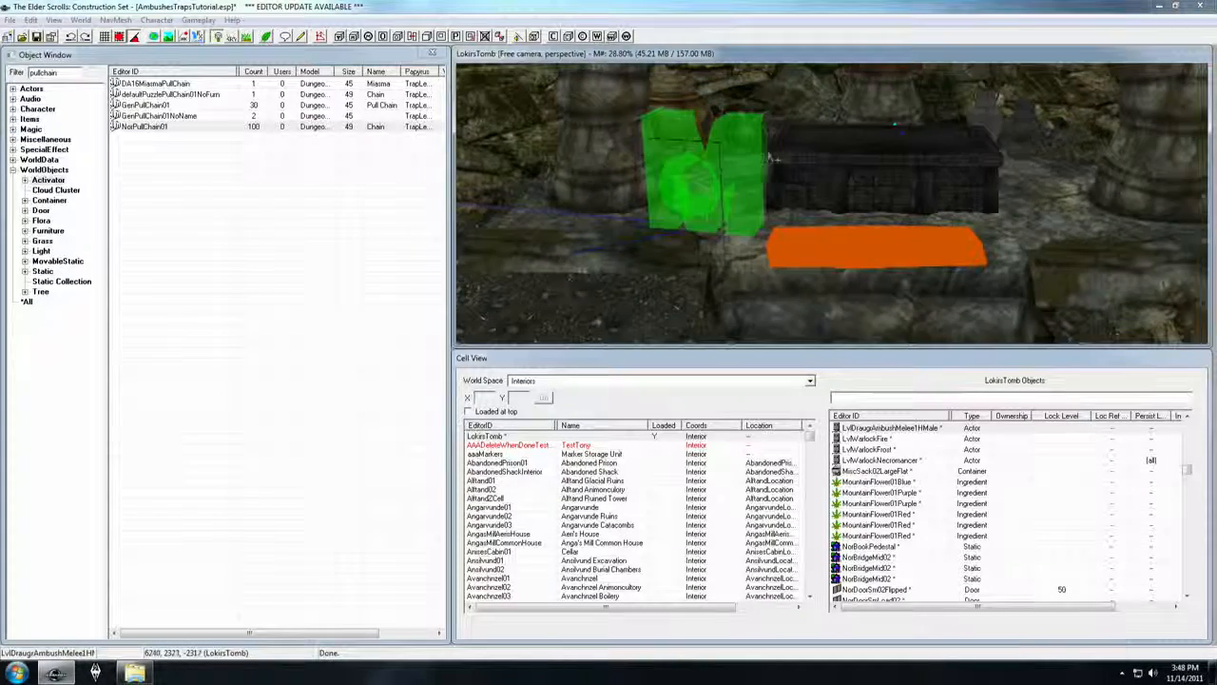
shift+middle_drag(706, 125, 714, 162)
mouse_move(754, 224)
middle_down()
mouse_move(755, 203)
mouse_move(763, 218)
mouse_move(709, 227)
middle_up()
drag(696, 243, 692, 220)
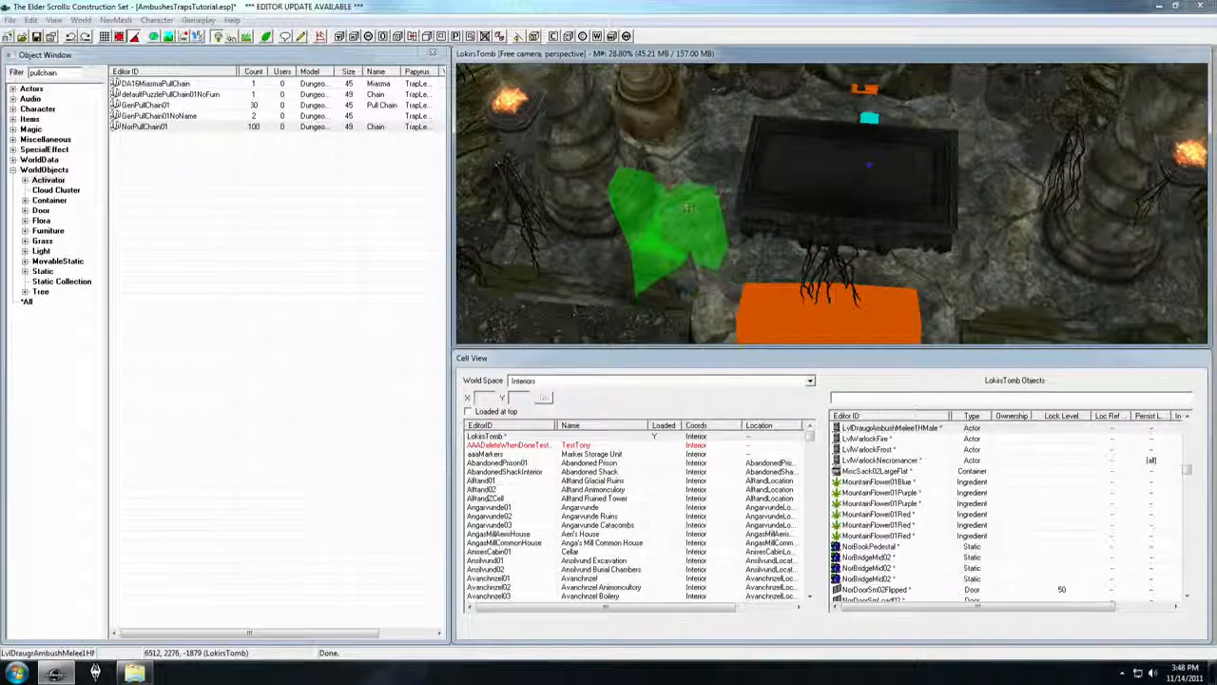
double_click(685, 223)
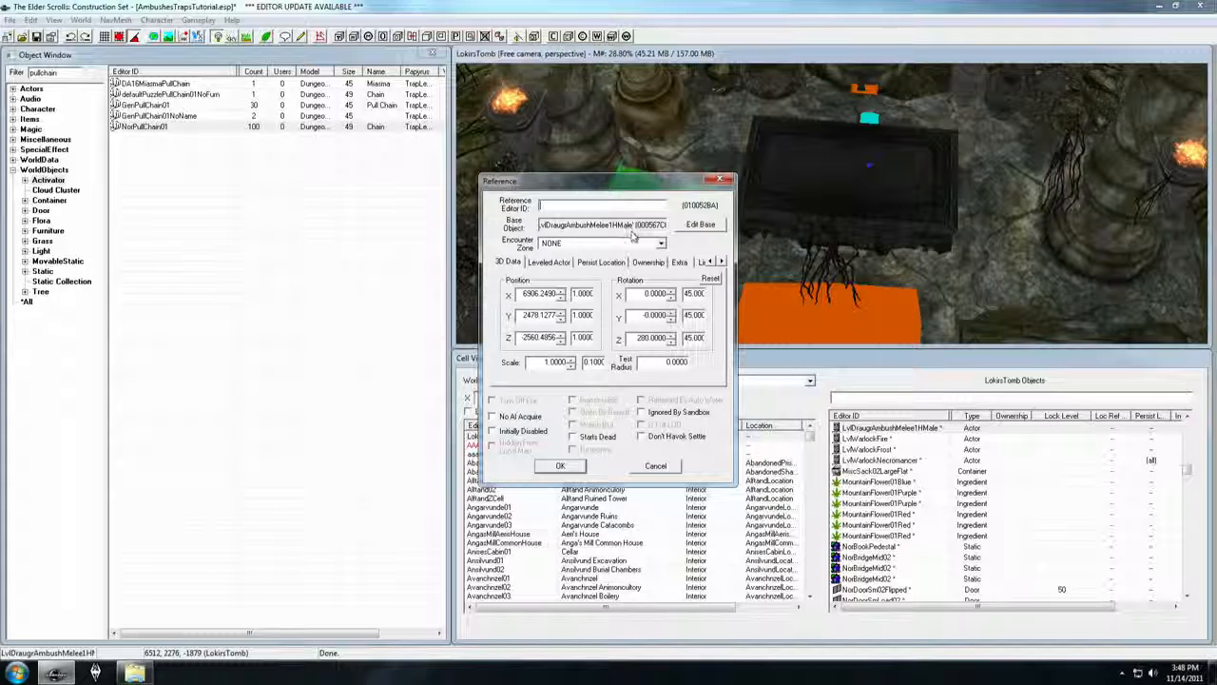
click(656, 466)
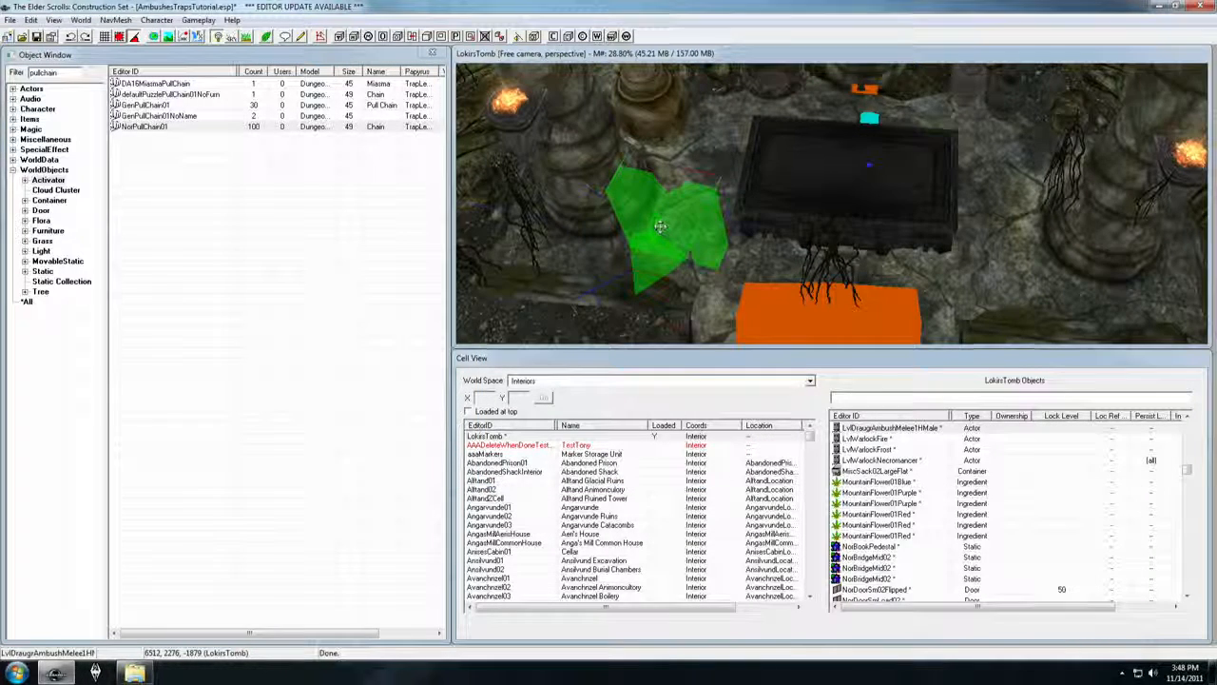
Step: Replace the selected draugr with LvlDraugrAmbushBossMale using Search & Replace, limited to the selection
middle_drag(660, 226, 666, 227)
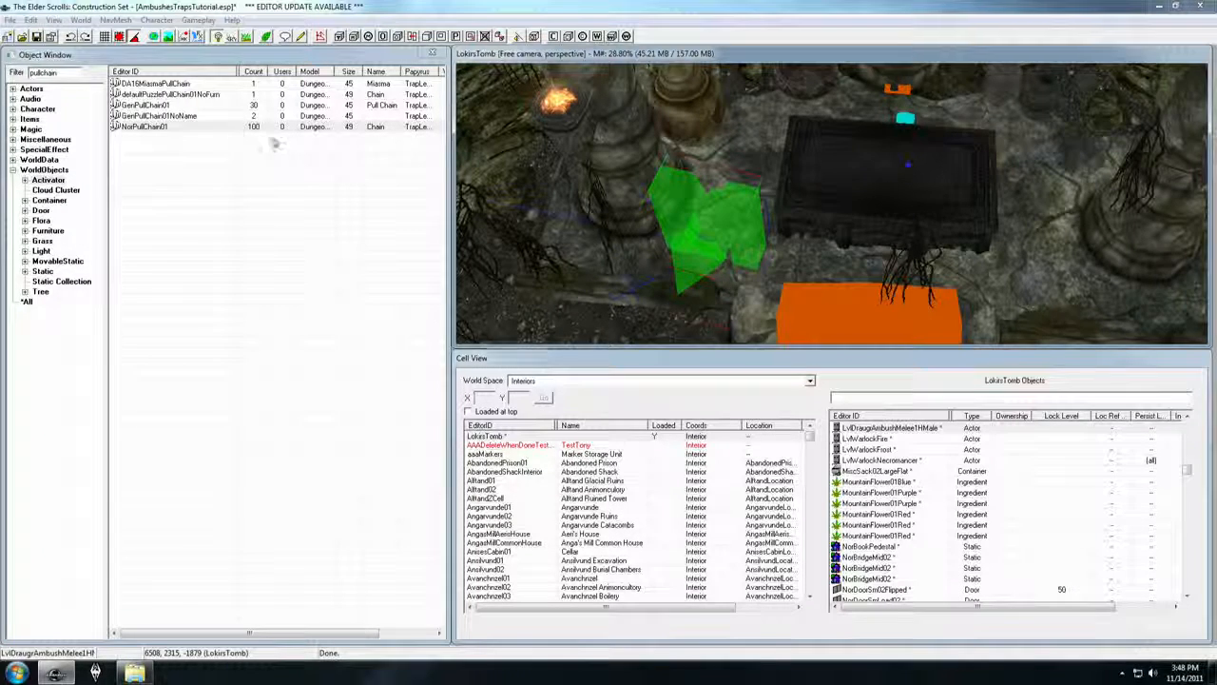
key(ctrl+f)
drag(182, 31, 677, 79)
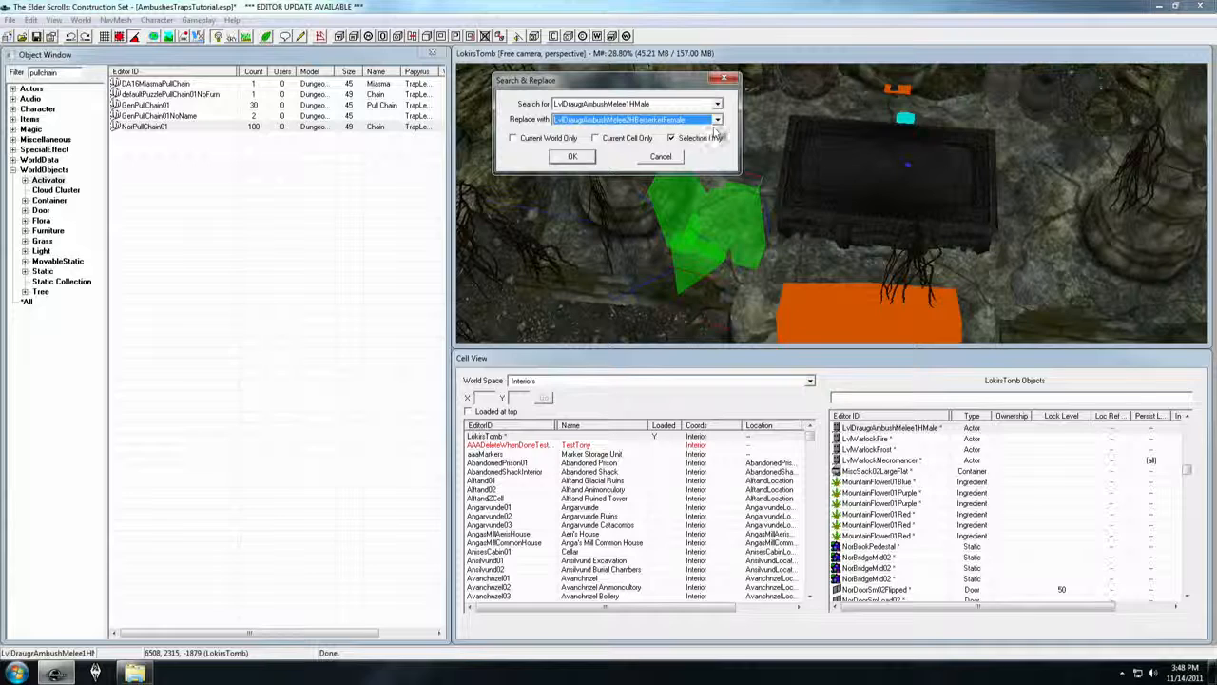
click(717, 120)
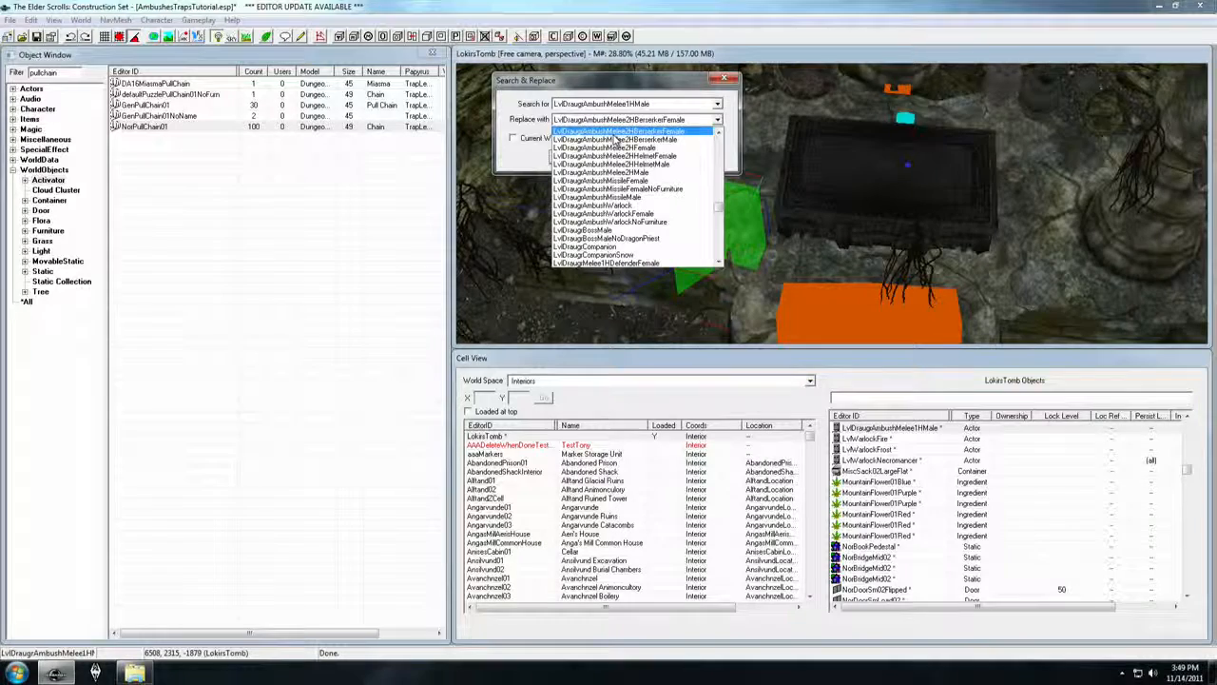
click(721, 134)
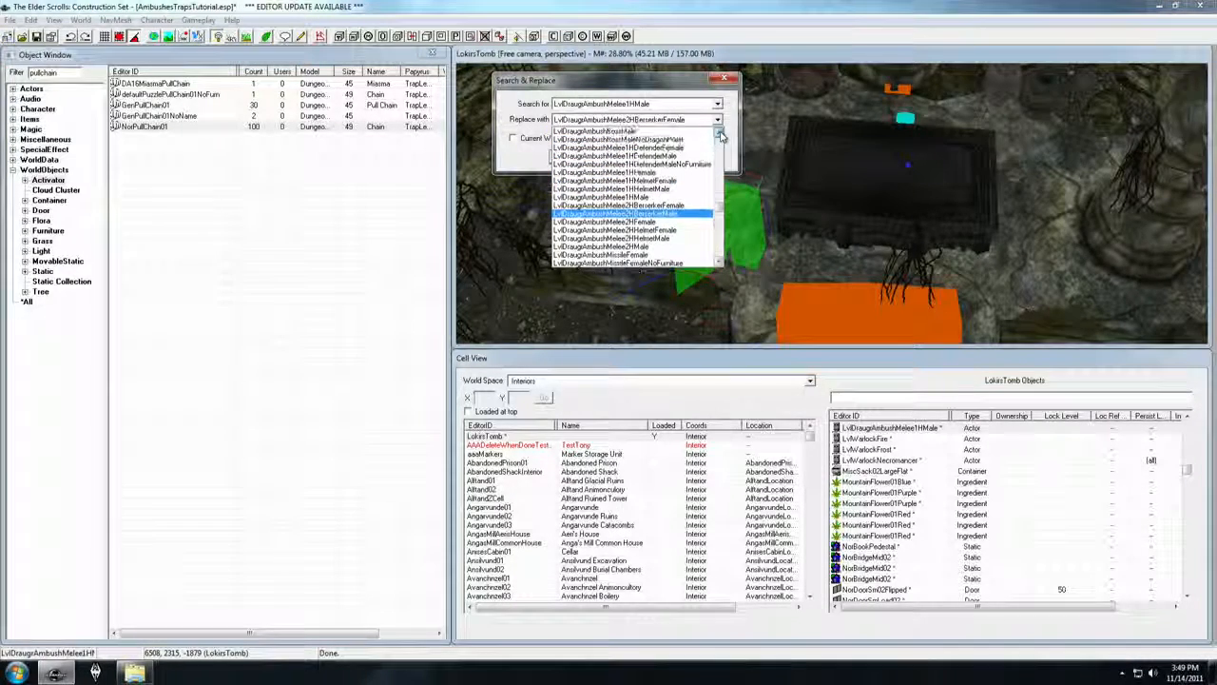
click(721, 134)
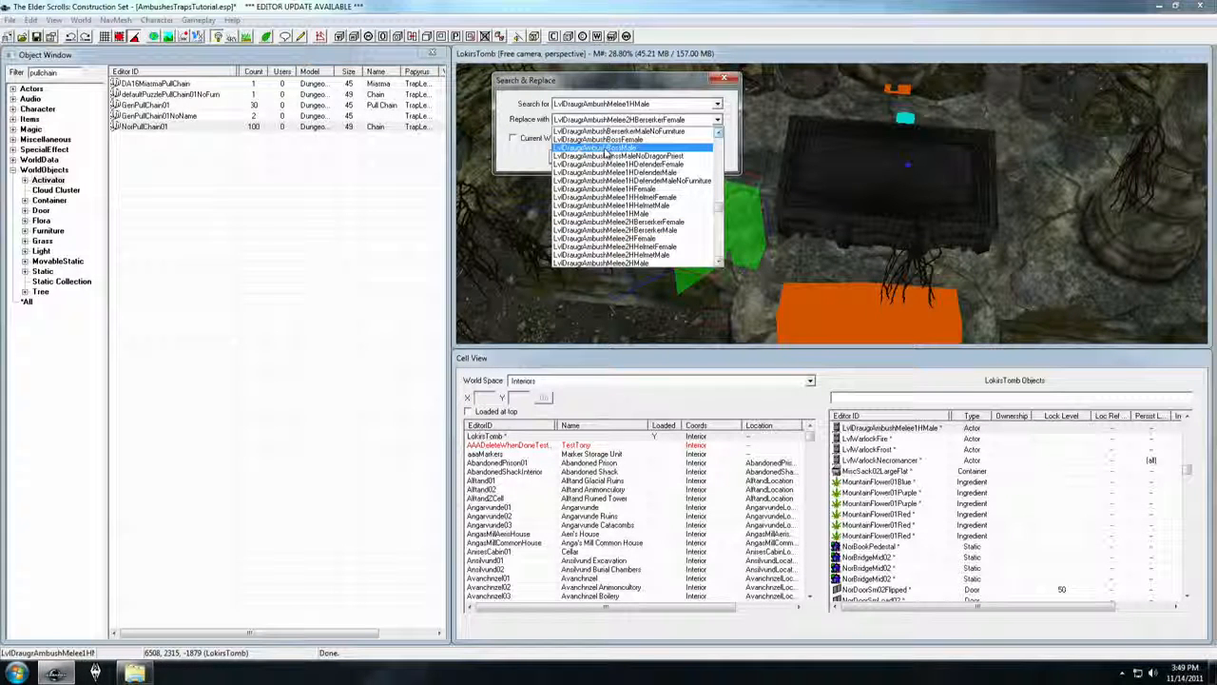
click(611, 149)
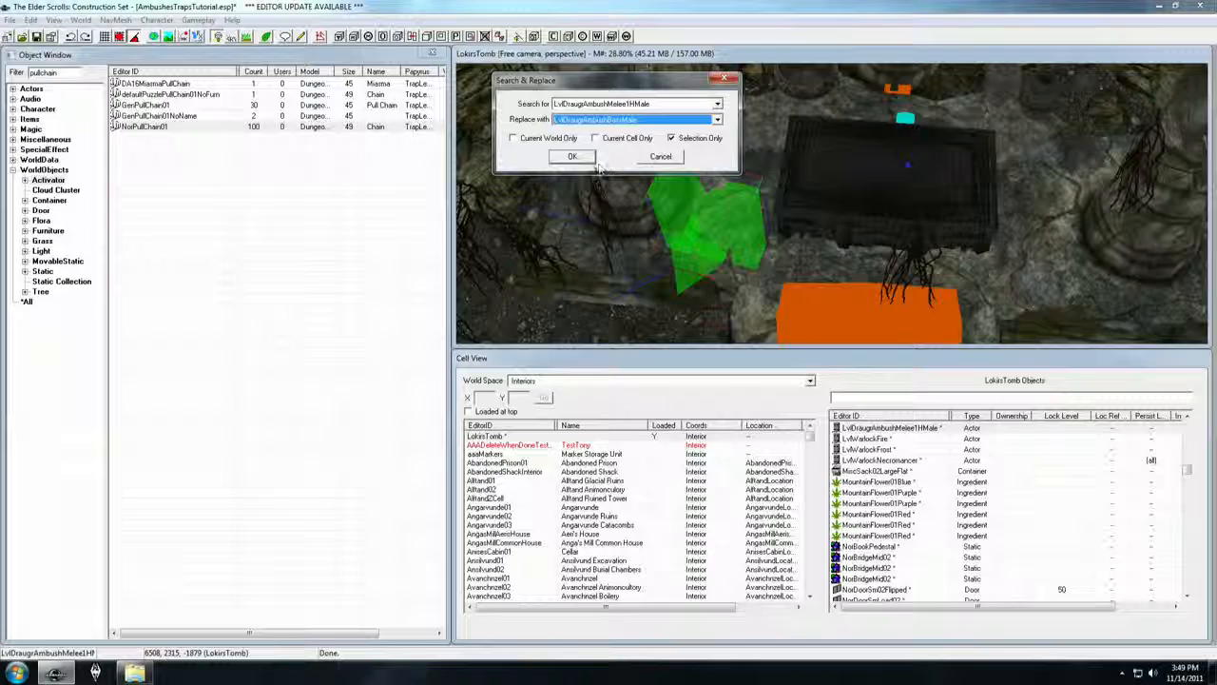
click(578, 156)
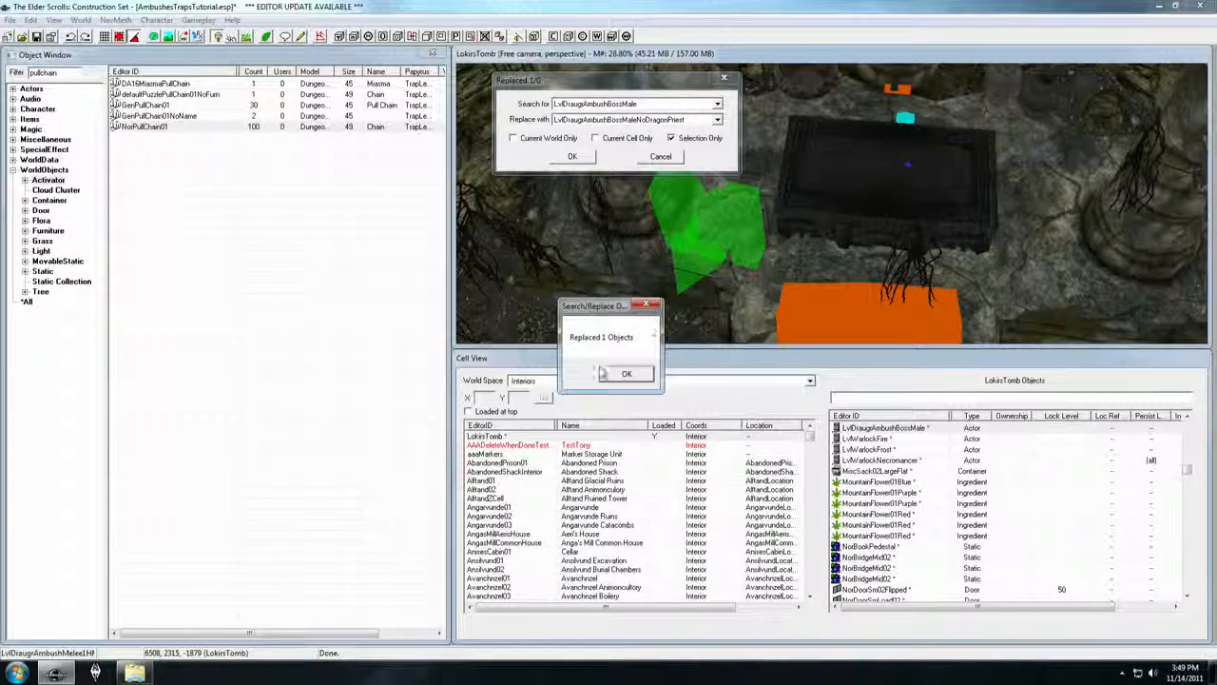
click(622, 374)
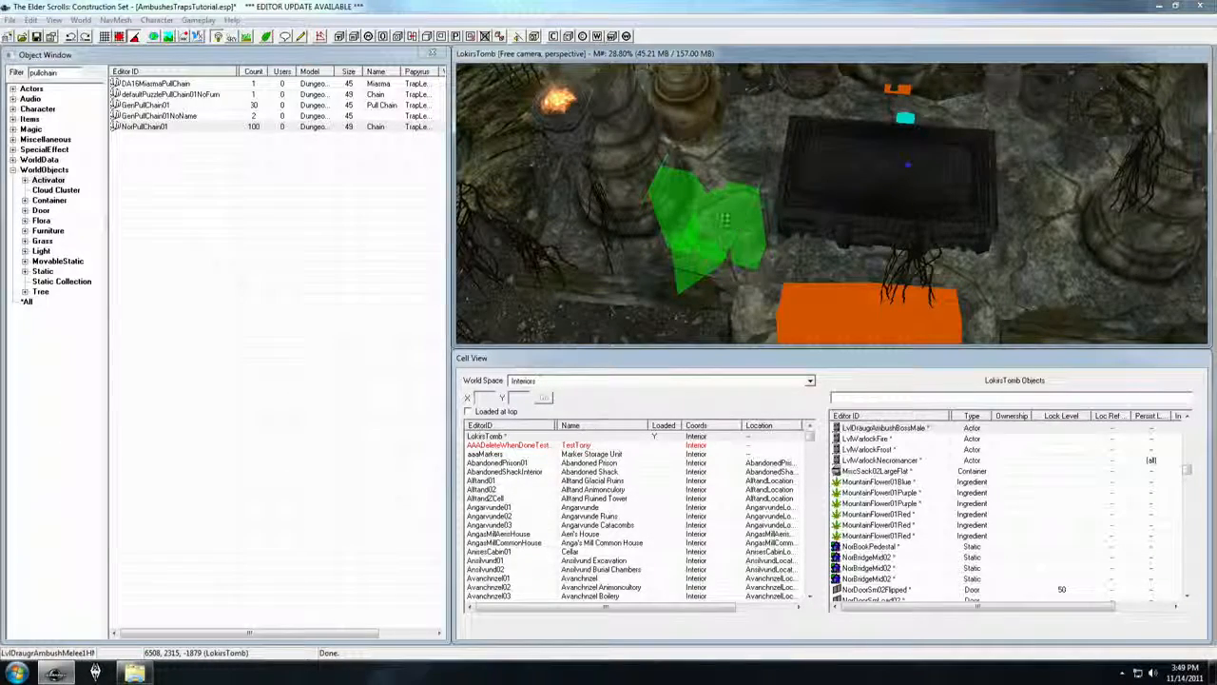
Step: Set the boss draugr reference's leveled actor Level Modifier to VeryHard
double_click(724, 220)
click(546, 262)
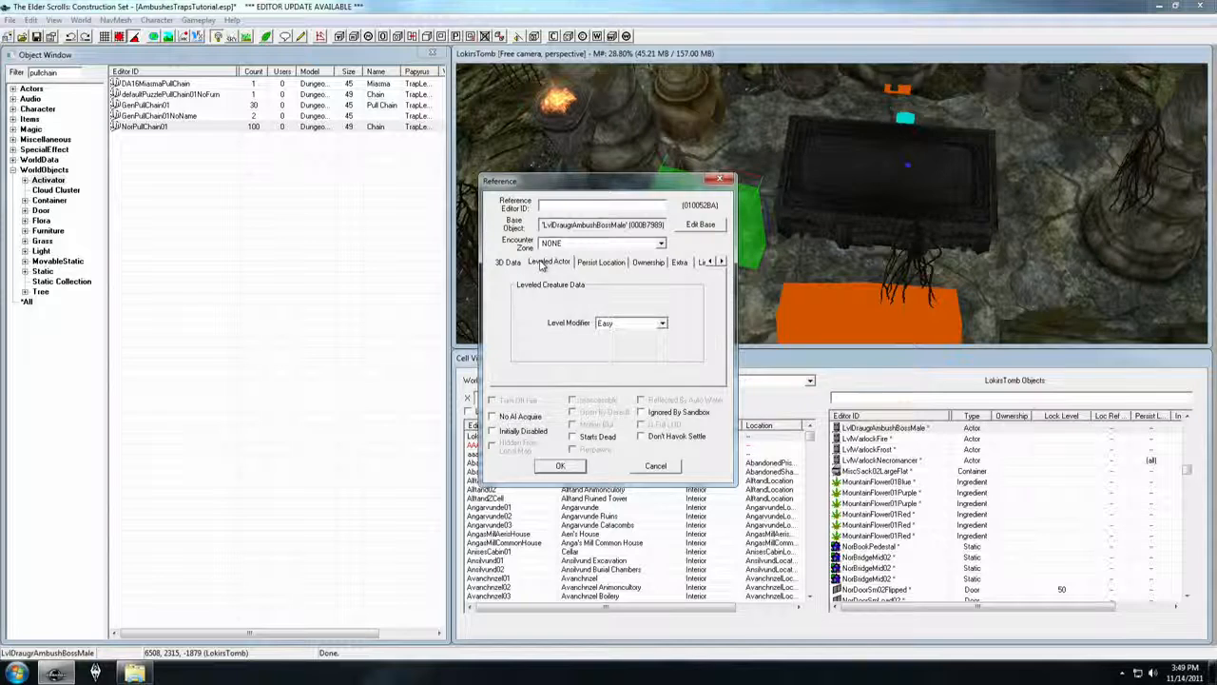
click(662, 323)
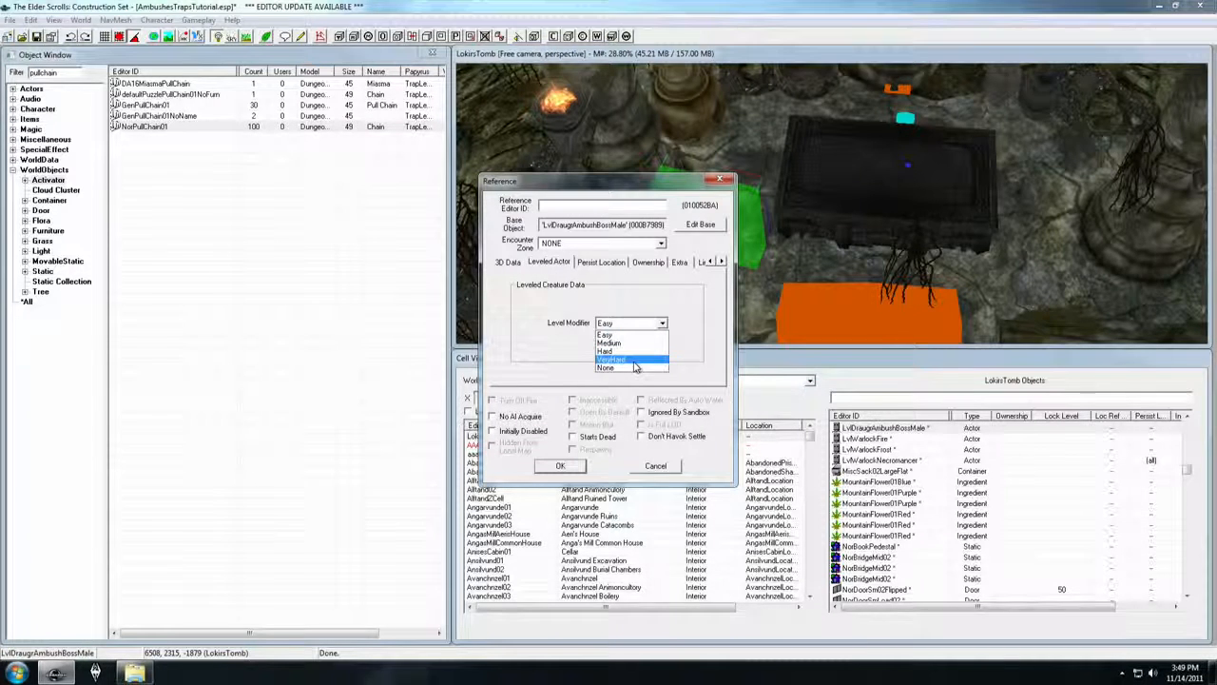
click(635, 360)
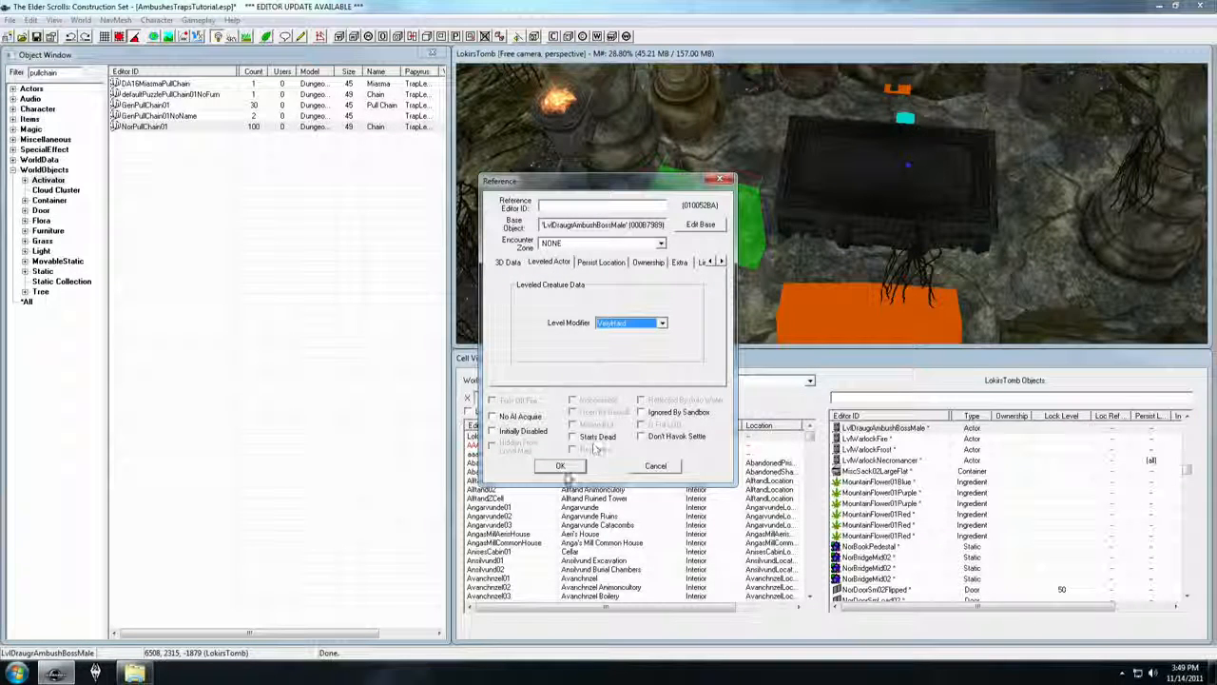
click(560, 465)
scroll(740, 222, down, 1)
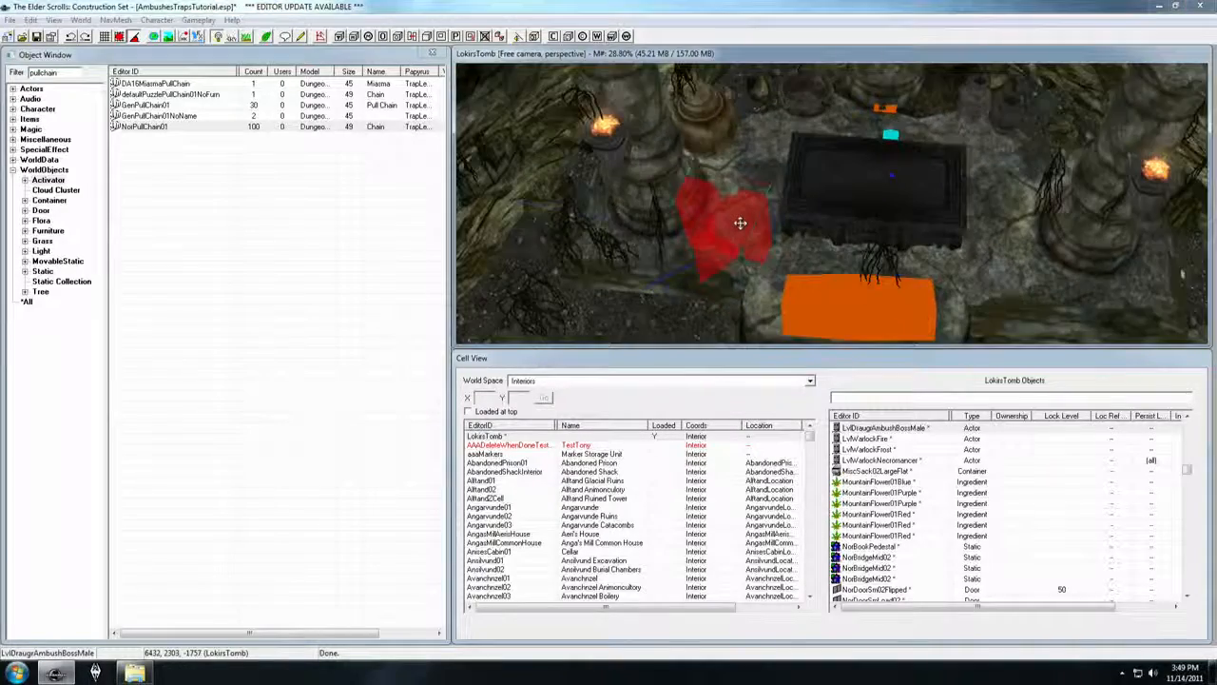
scroll(740, 223, down, 2)
shift+middle_drag(739, 223, 728, 196)
scroll(726, 197, up, 1)
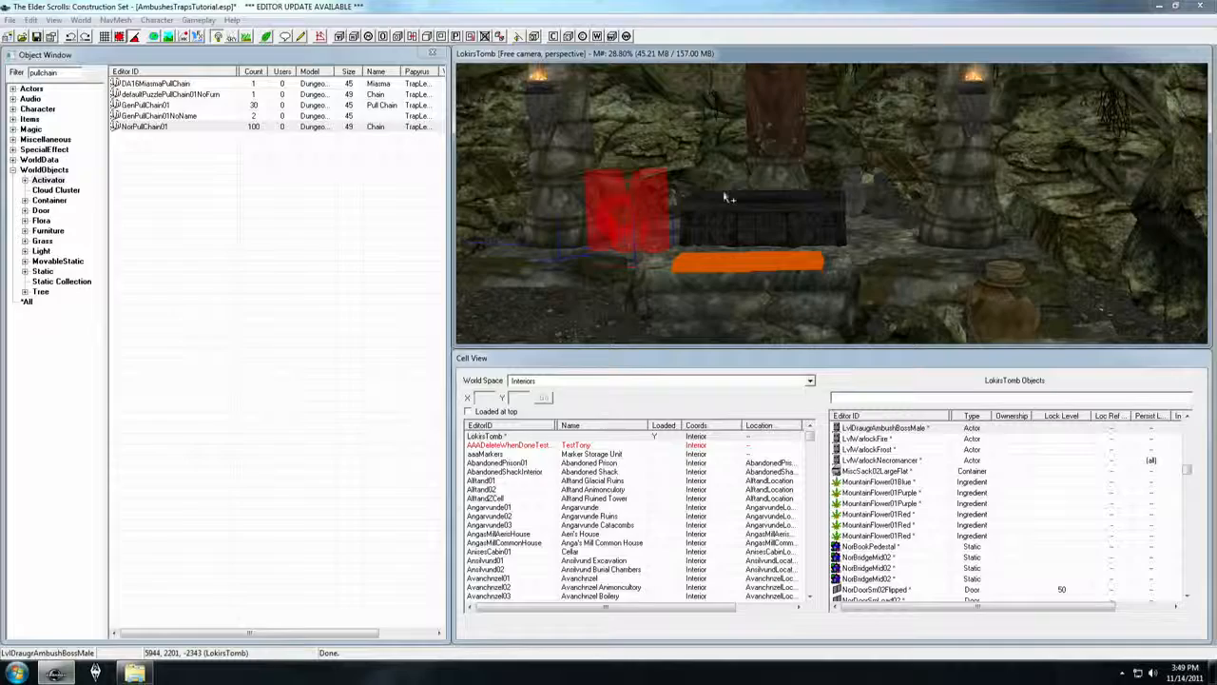
Step: Move the self-activating trigger box from outside the chamber to the floor in front of the boss draugr's sarcophagus
scroll(770, 205, down, 1)
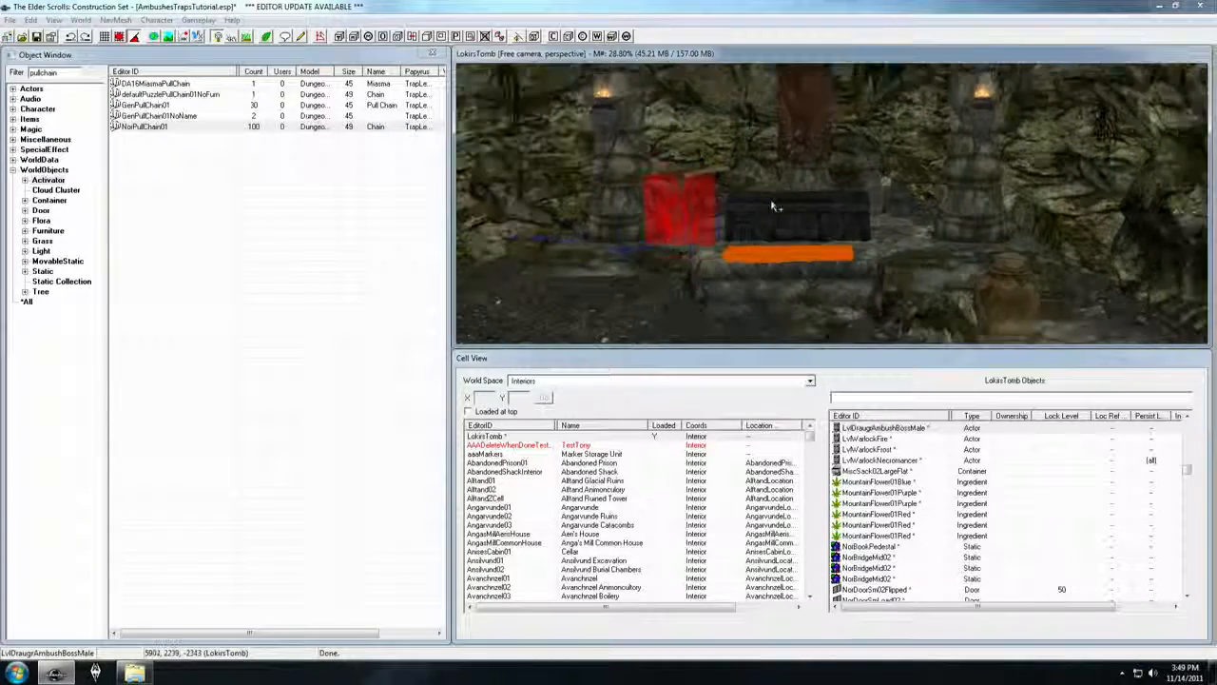
shift+middle_drag(773, 221, 777, 266)
scroll(789, 207, down, 2)
shift+middle_drag(788, 206, 815, 164)
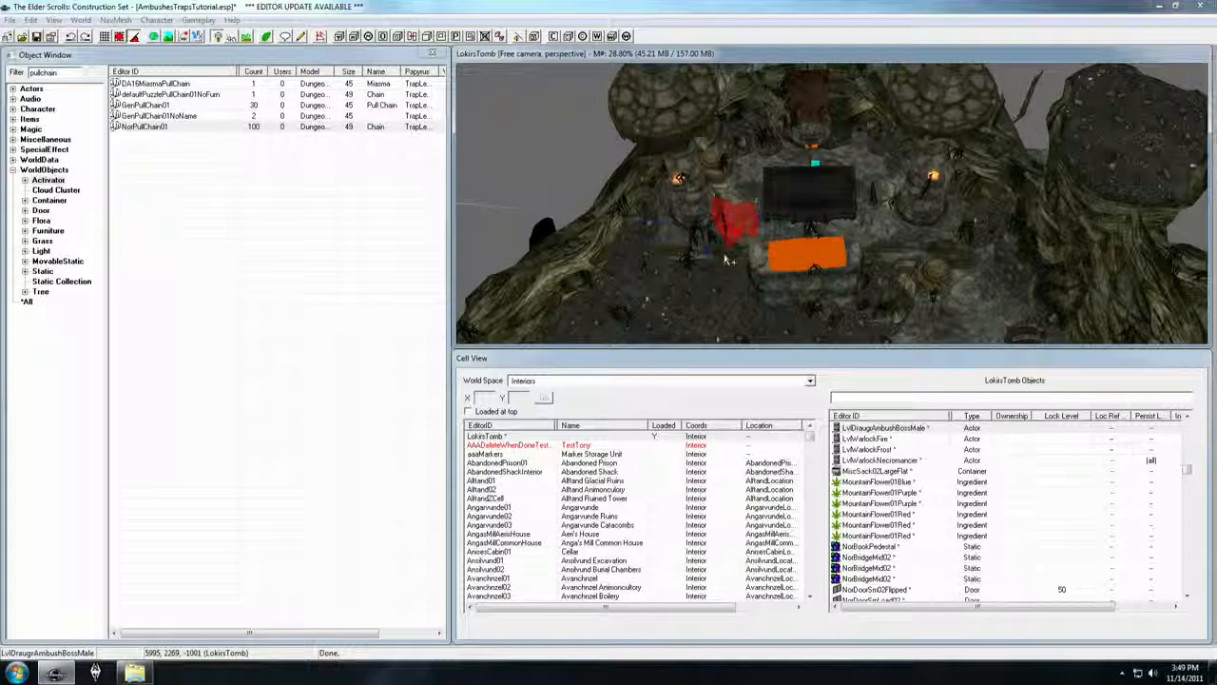
middle_drag(620, 202, 688, 187)
scroll(688, 187, down, 2)
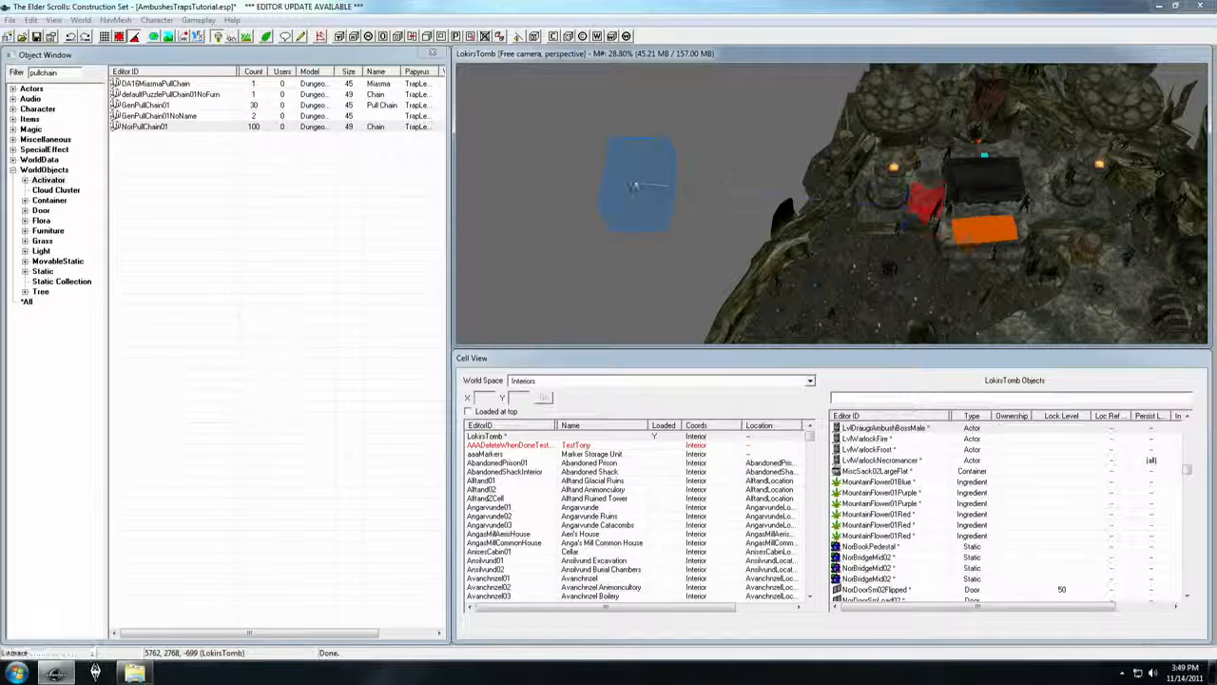
click(617, 188)
middle_drag(617, 189, 500, 109)
scroll(501, 108, down, 1)
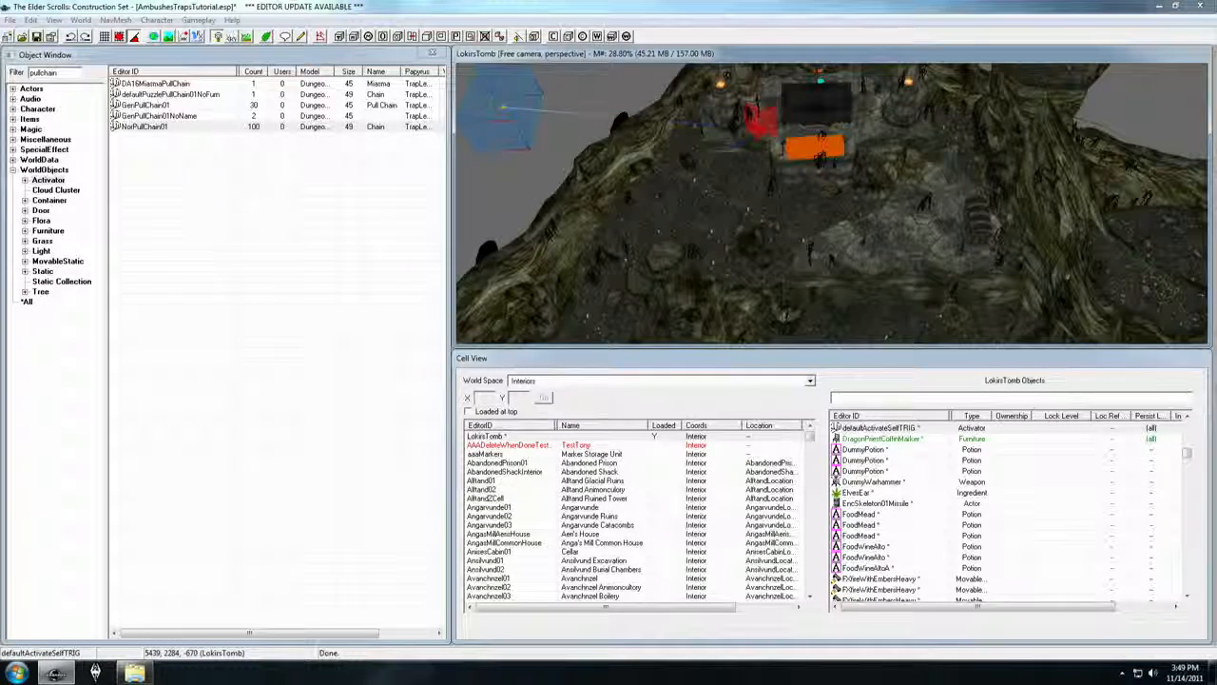
drag(509, 98, 828, 217)
shift+middle_drag(828, 217, 753, 241)
Step: Lengthen the trigger box so it runs from behind the sarcophagus along the chamber floor
scroll(840, 209, up, 8)
scroll(835, 204, down, 6)
key(2)
shift+middle_drag(778, 255, 775, 172)
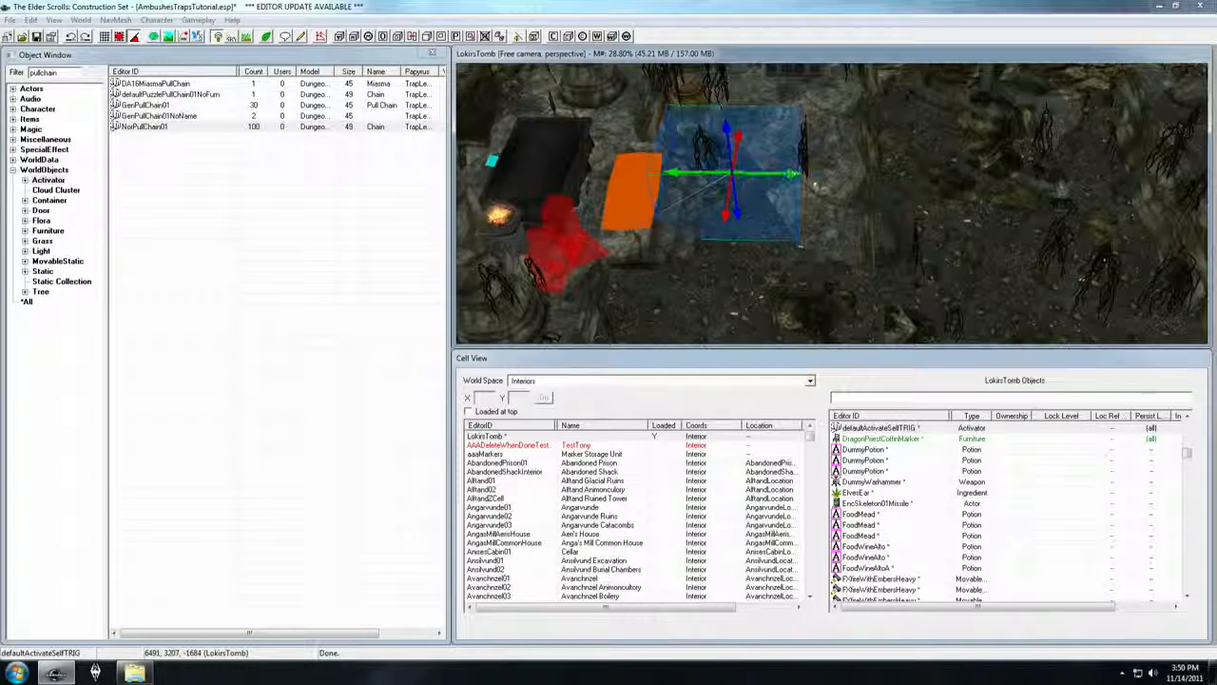
scroll(787, 176, down, 2)
middle_drag(785, 190, 659, 177)
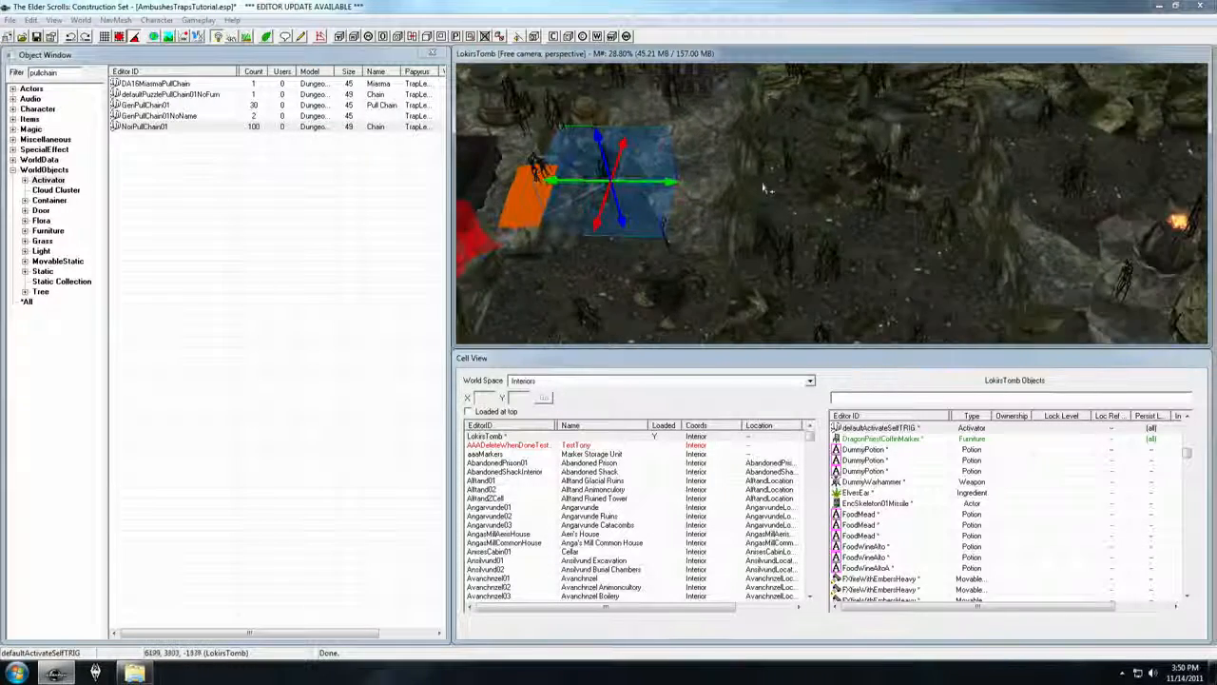
shift+middle_drag(1161, 143, 836, 204)
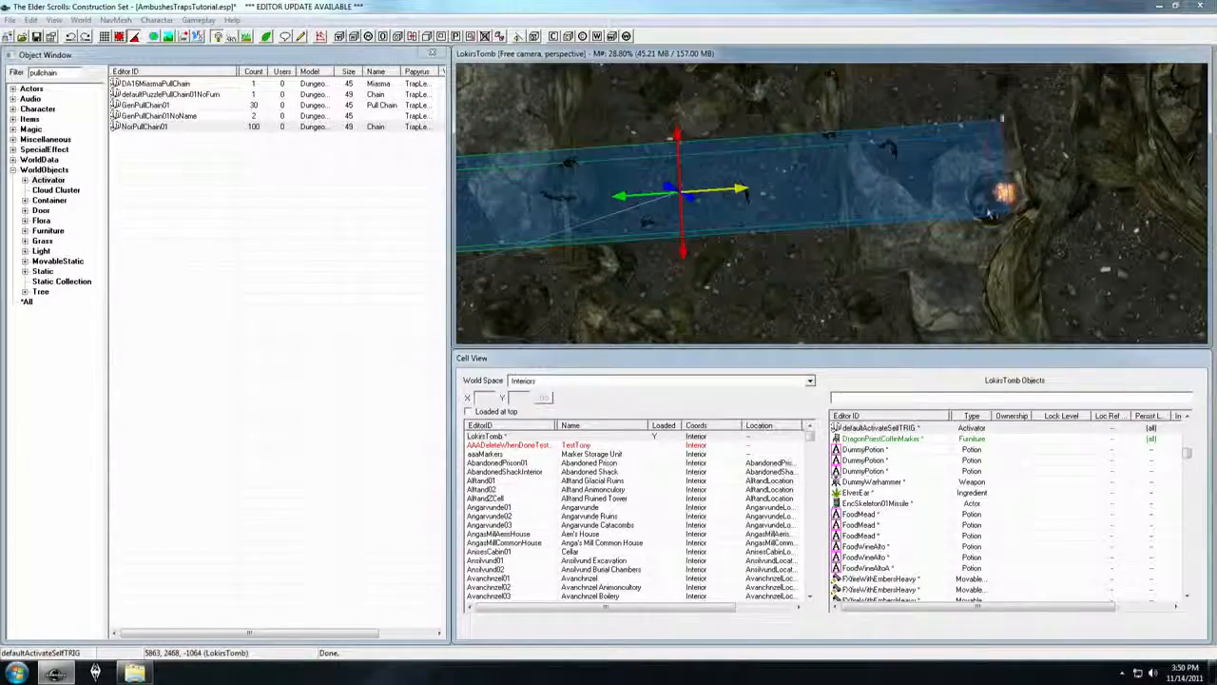
middle_drag(781, 221, 1141, 173)
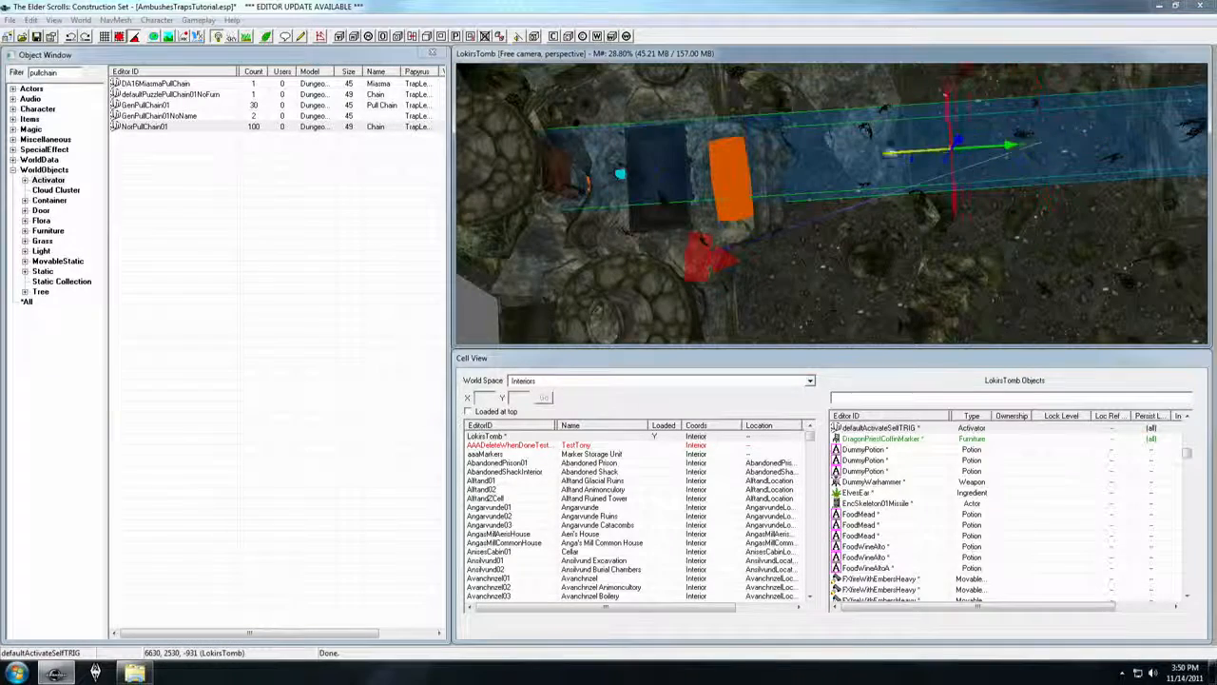
scroll(895, 154, down, 2)
shift+middle_drag(892, 155, 779, 178)
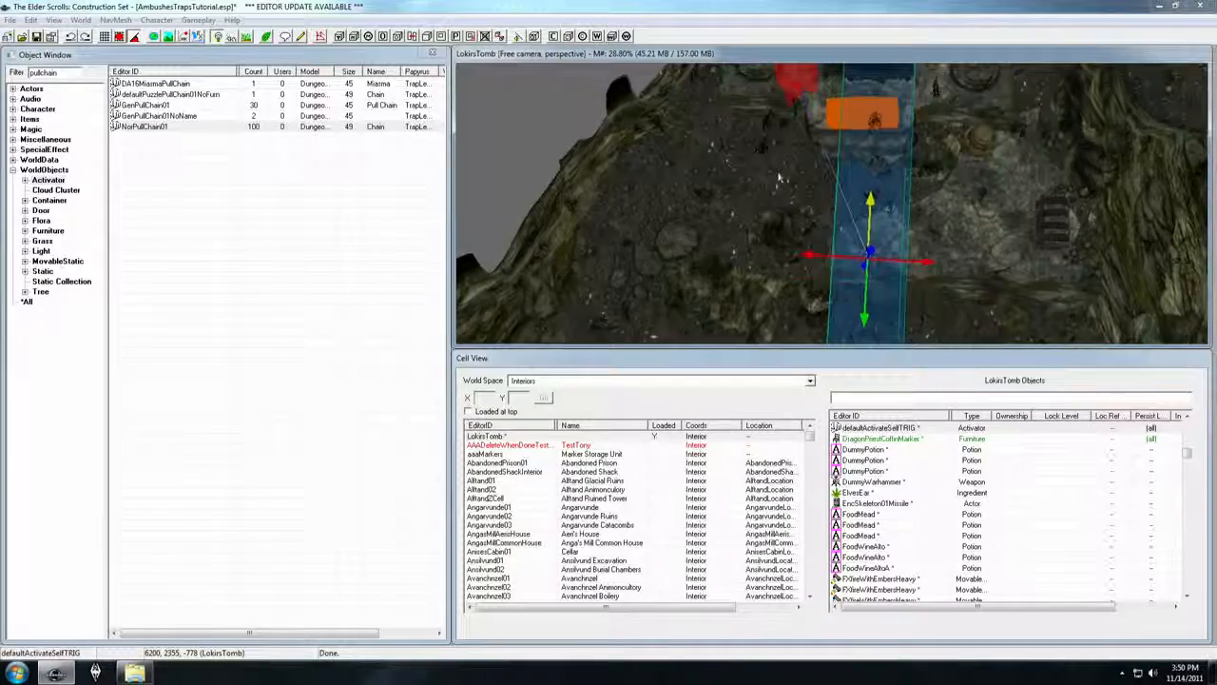
Step: Widen the trigger box in both directions so it spans the chamber from wall to wall
middle_drag(845, 224, 827, 185)
scroll(826, 185, down, 3)
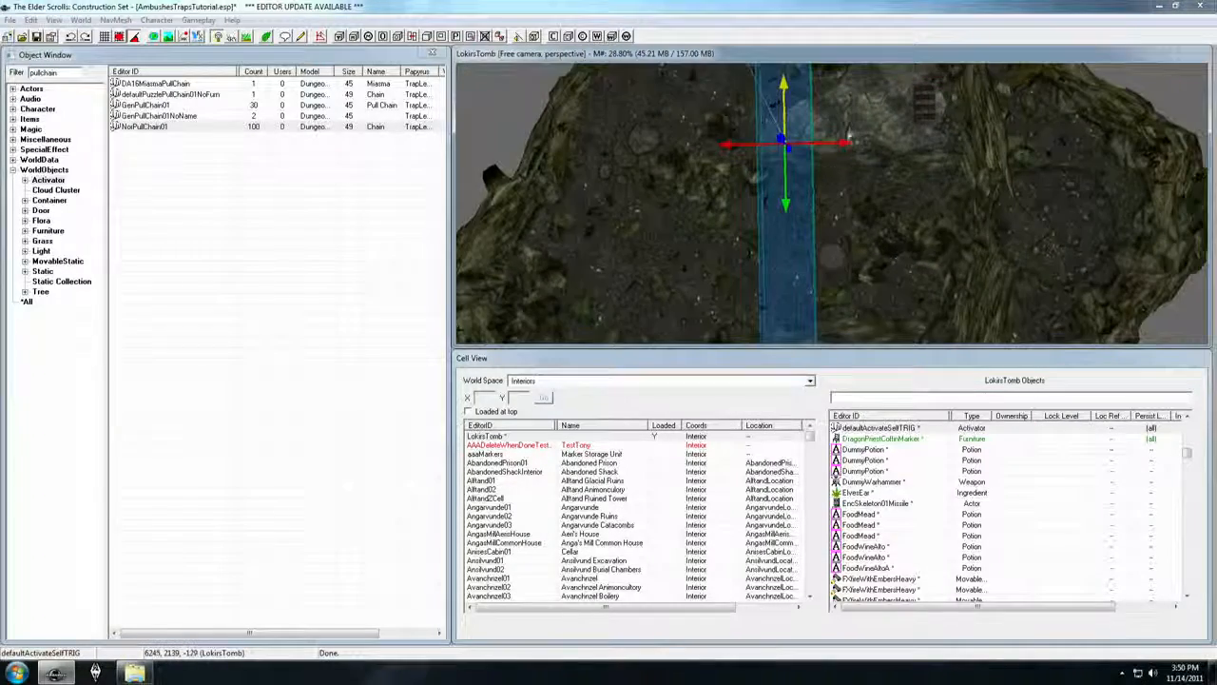
drag(845, 141, 975, 143)
drag(845, 143, 666, 144)
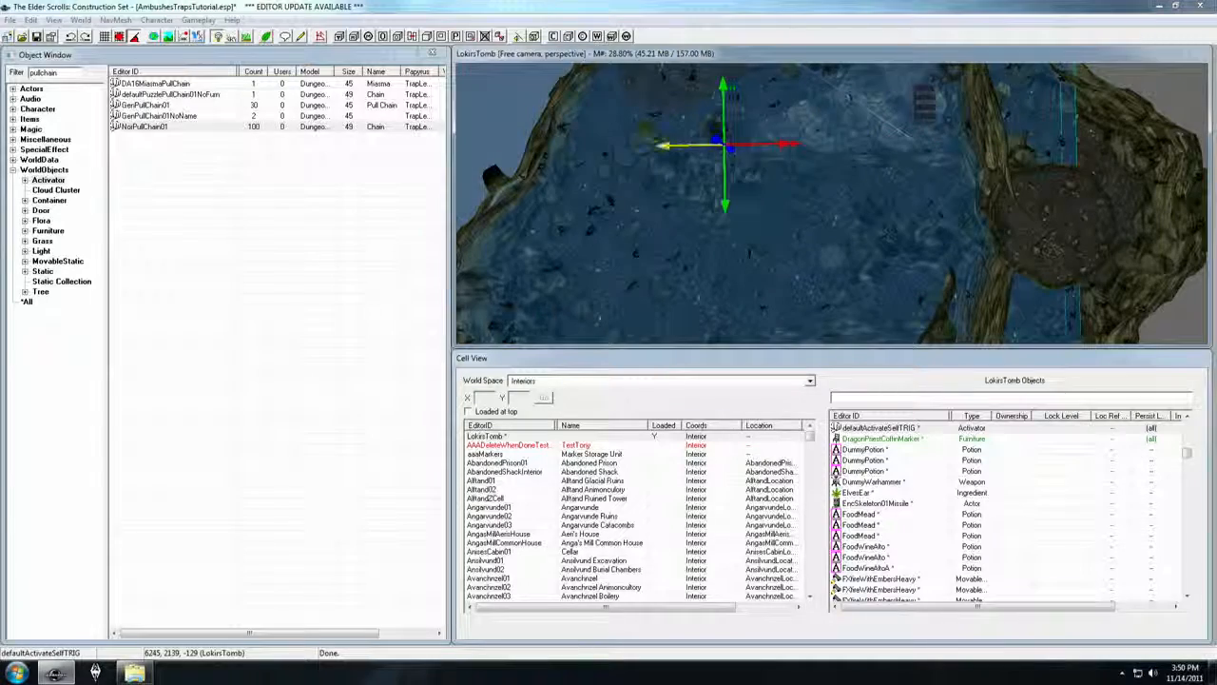
Step: Extend the trigger box vertically both below and above so it covers the chamber's full height
shift+middle_drag(625, 206, 746, 148)
shift+middle_drag(859, 239, 806, 196)
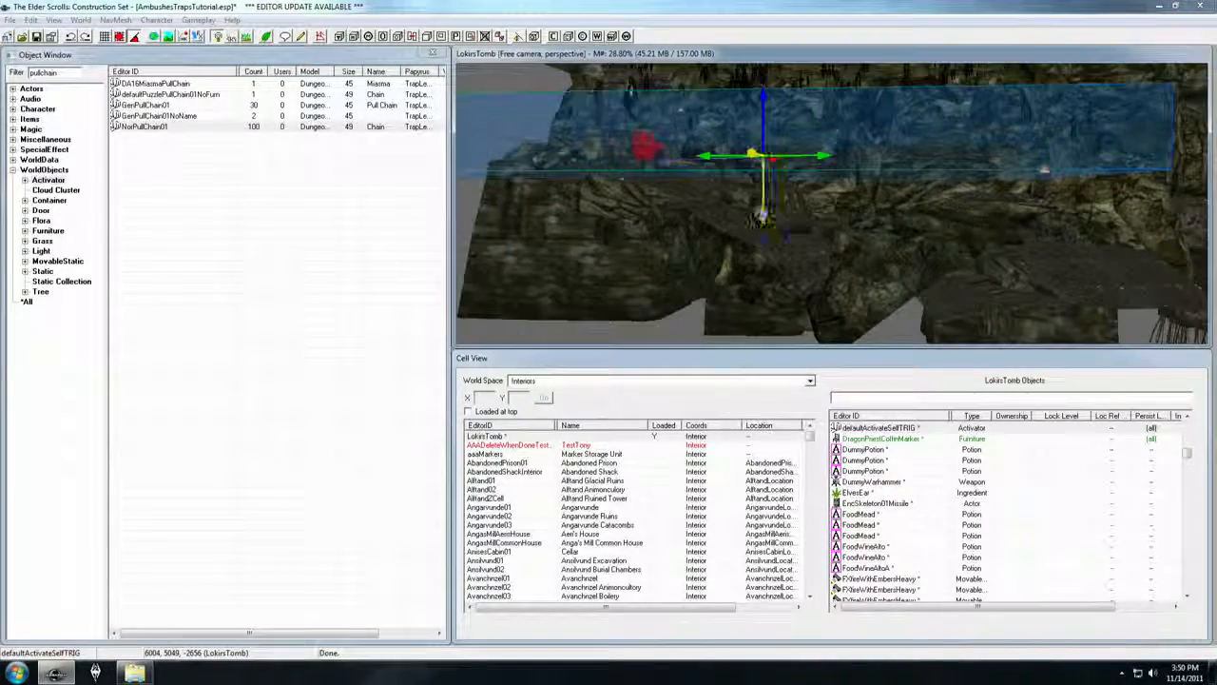
drag(763, 218, 764, 301)
middle_drag(783, 199, 786, 231)
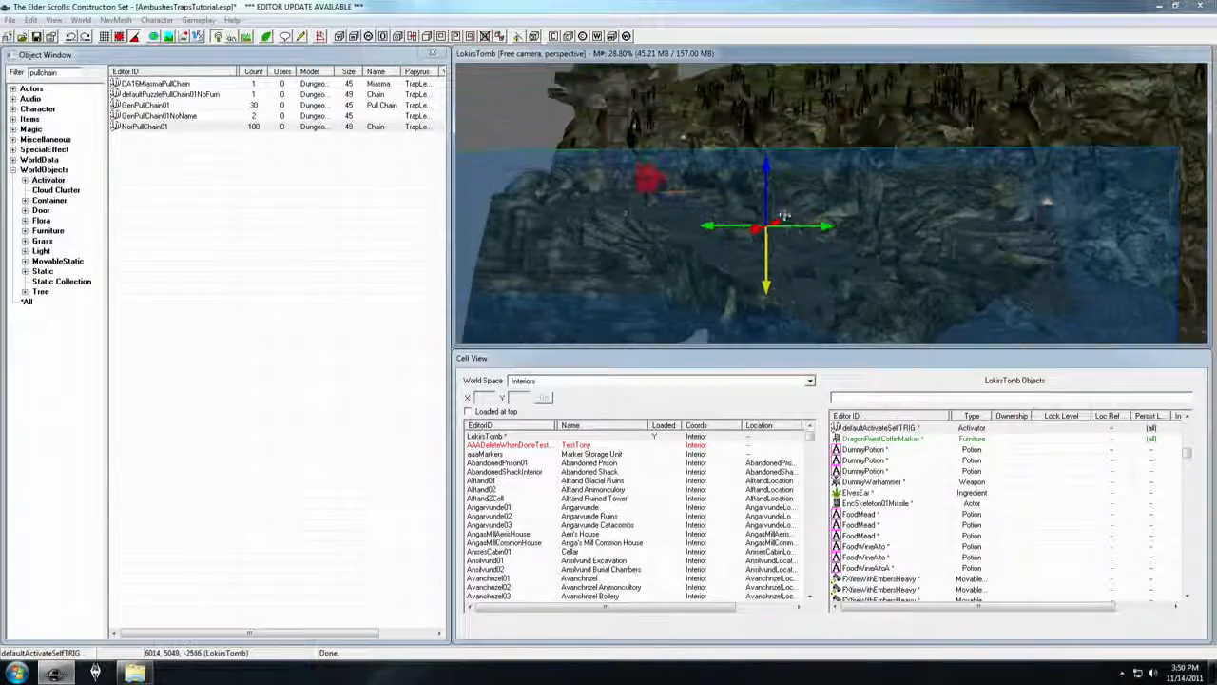
drag(765, 166, 766, 76)
shift+middle_drag(853, 136, 750, 269)
middle_drag(779, 74, 776, 161)
shift+middle_drag(809, 233, 799, 261)
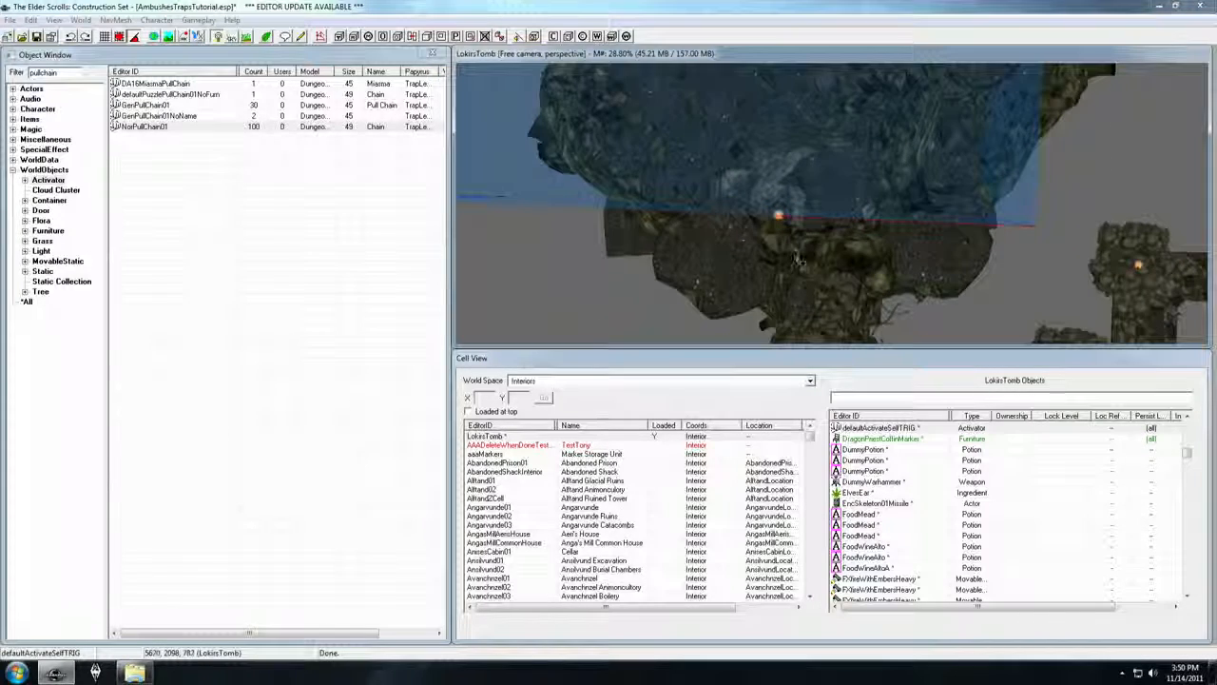
shift+middle_drag(828, 162, 774, 185)
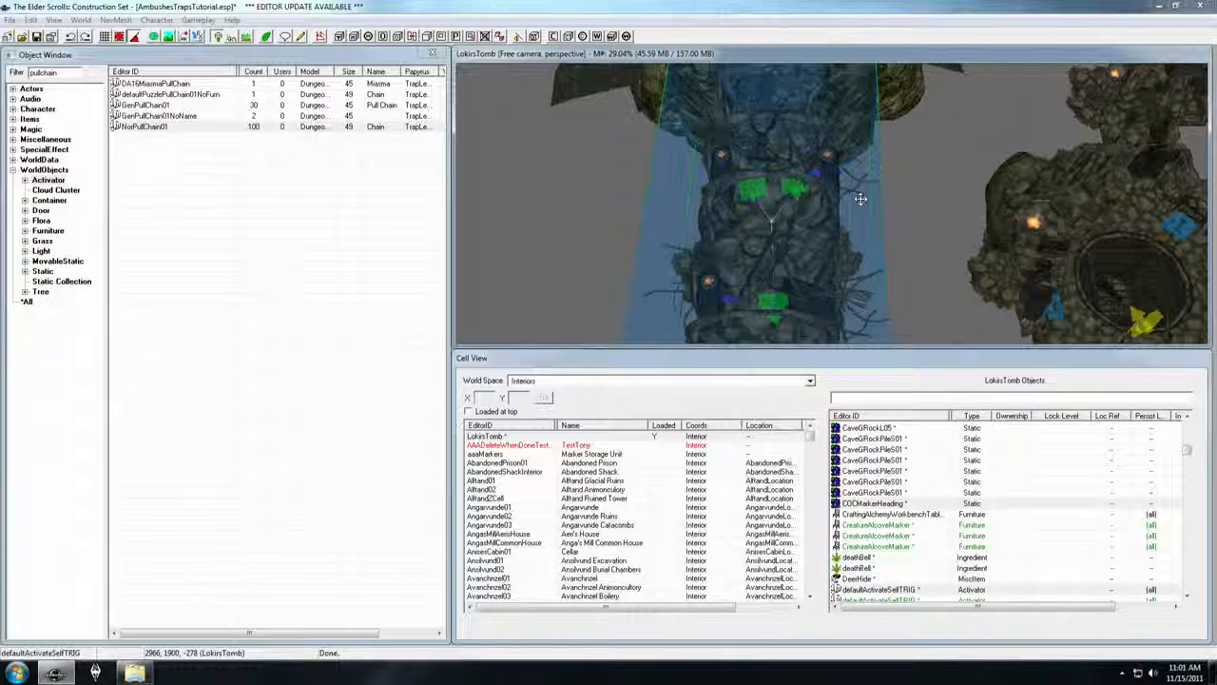
Step: Find the WarehouseTraps cell among the interiors and load it
click(508, 526)
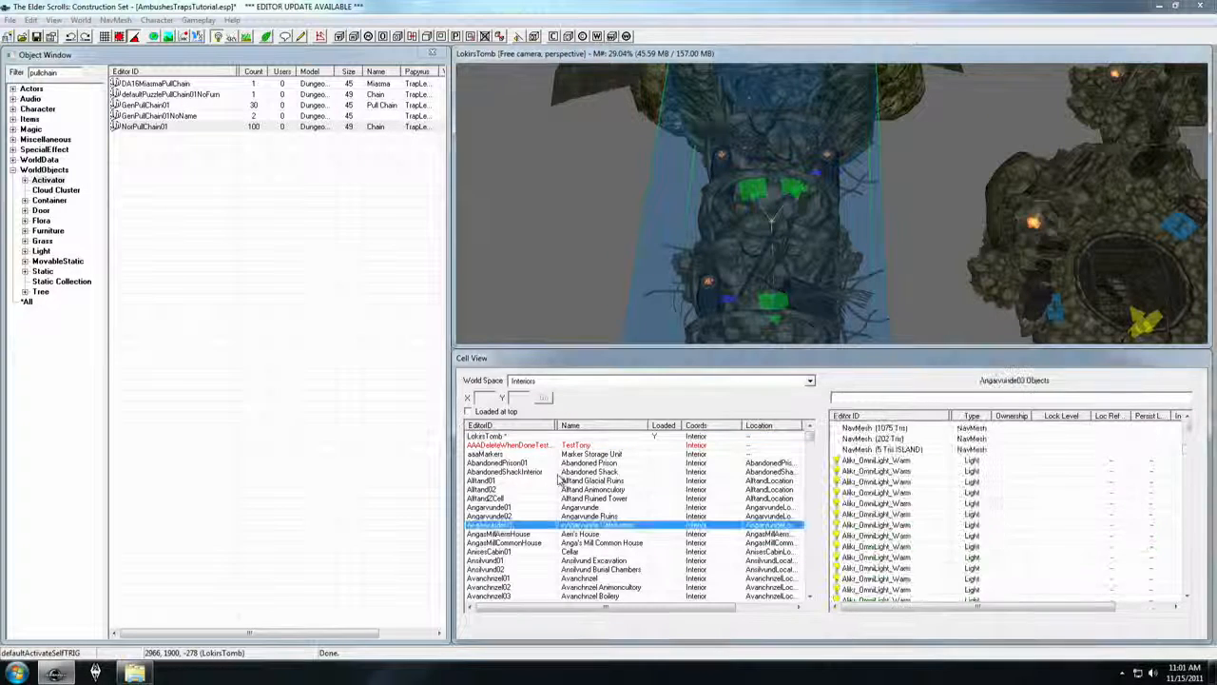
key(w)
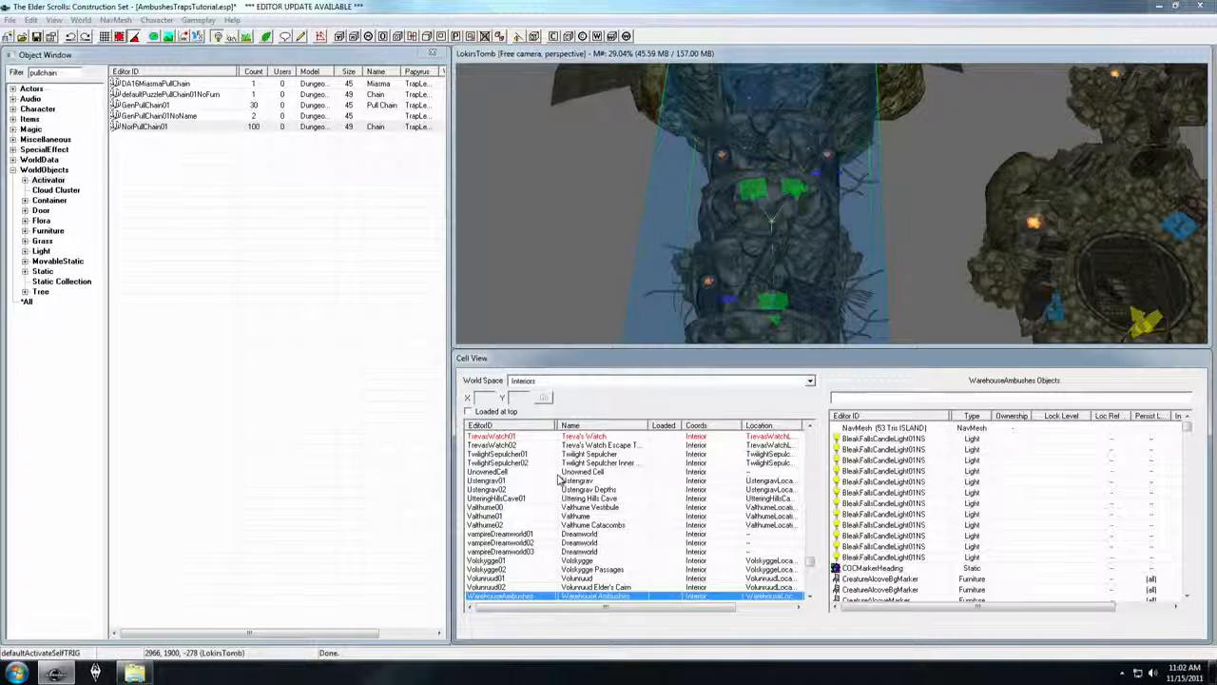
key(Down)
key(Down)
key(Down)
key(Down)
key(Down)
key(Down)
key(Down)
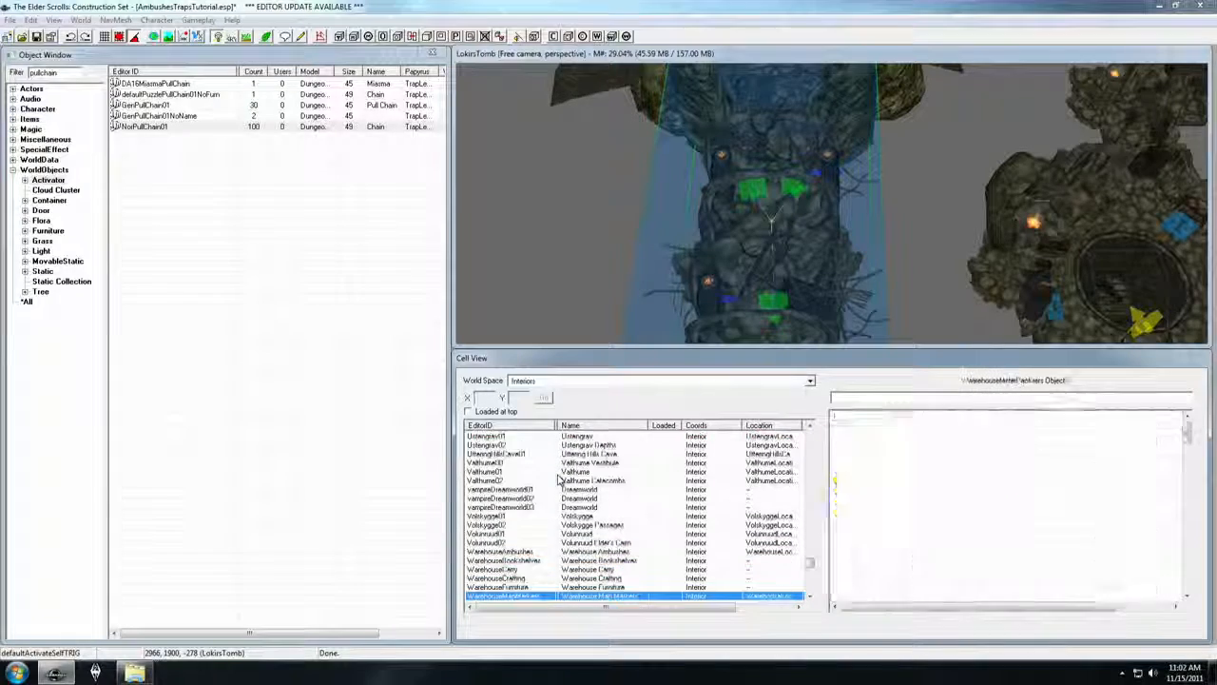
key(Down)
key(Down)
key(Return)
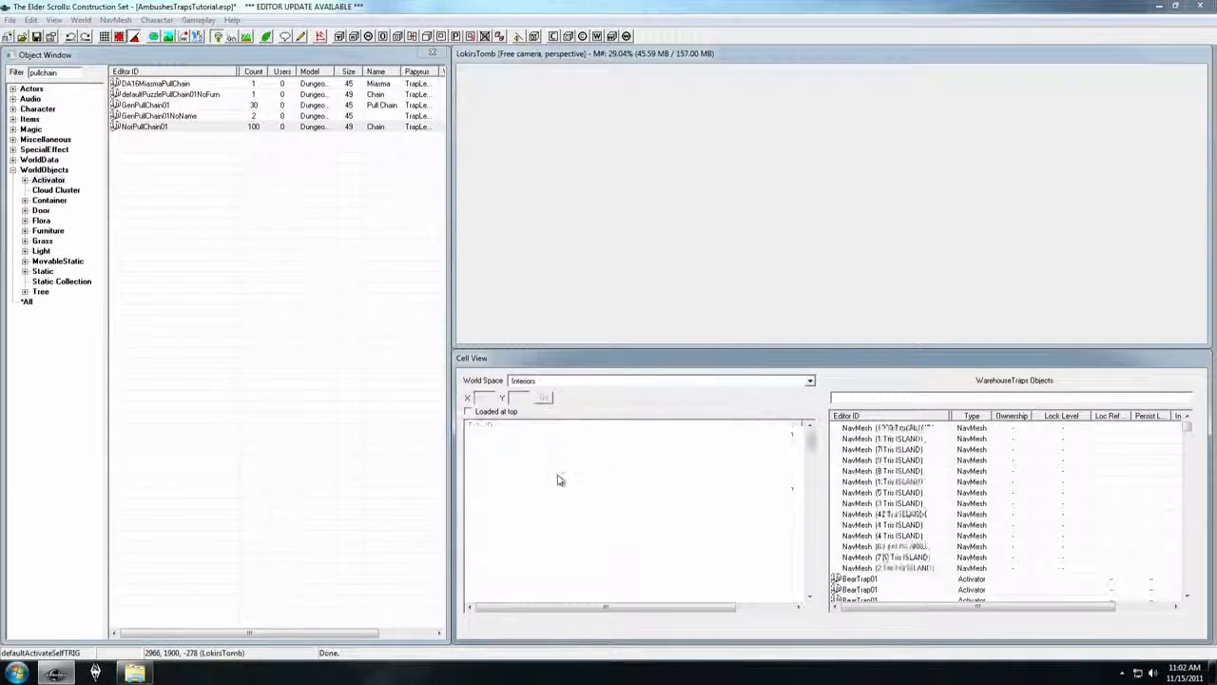
Step: Locate the mace trap in the warehouse and copy it together with its linked tripwire
click(799, 216)
scroll(799, 214, down, 10)
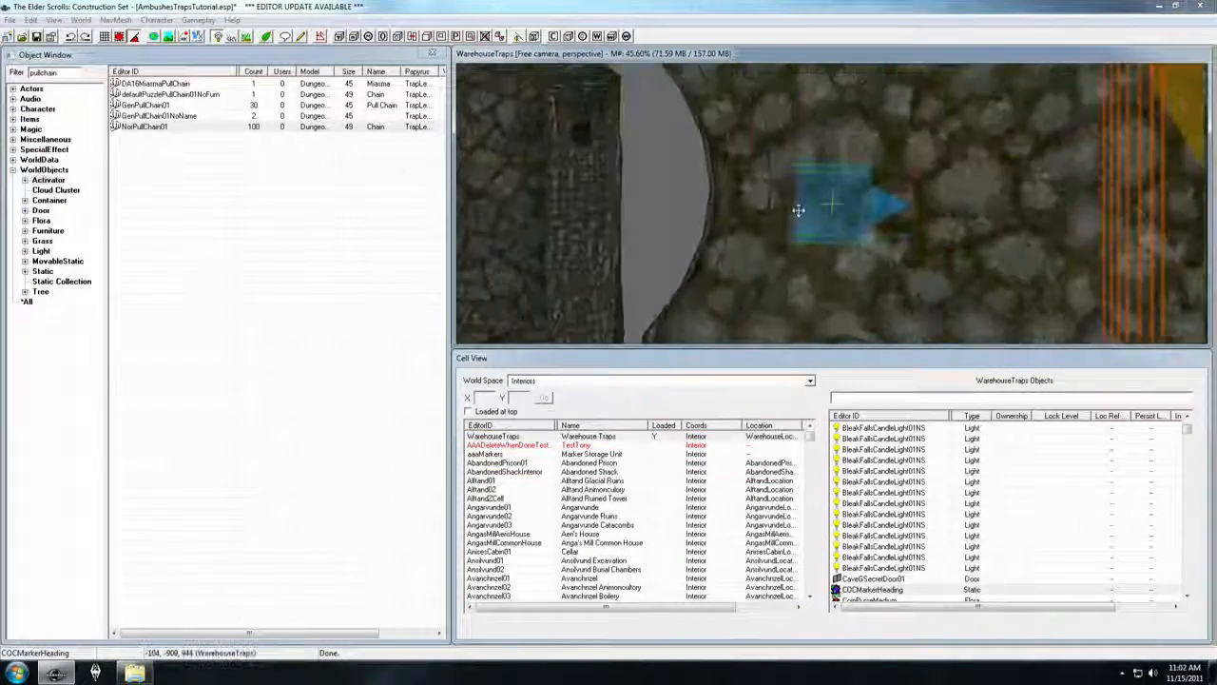
scroll(803, 216, down, 3)
middle_drag(1111, 195, 856, 189)
mouse_move(1080, 181)
middle_down()
mouse_move(1018, 200)
mouse_move(644, 202)
middle_up()
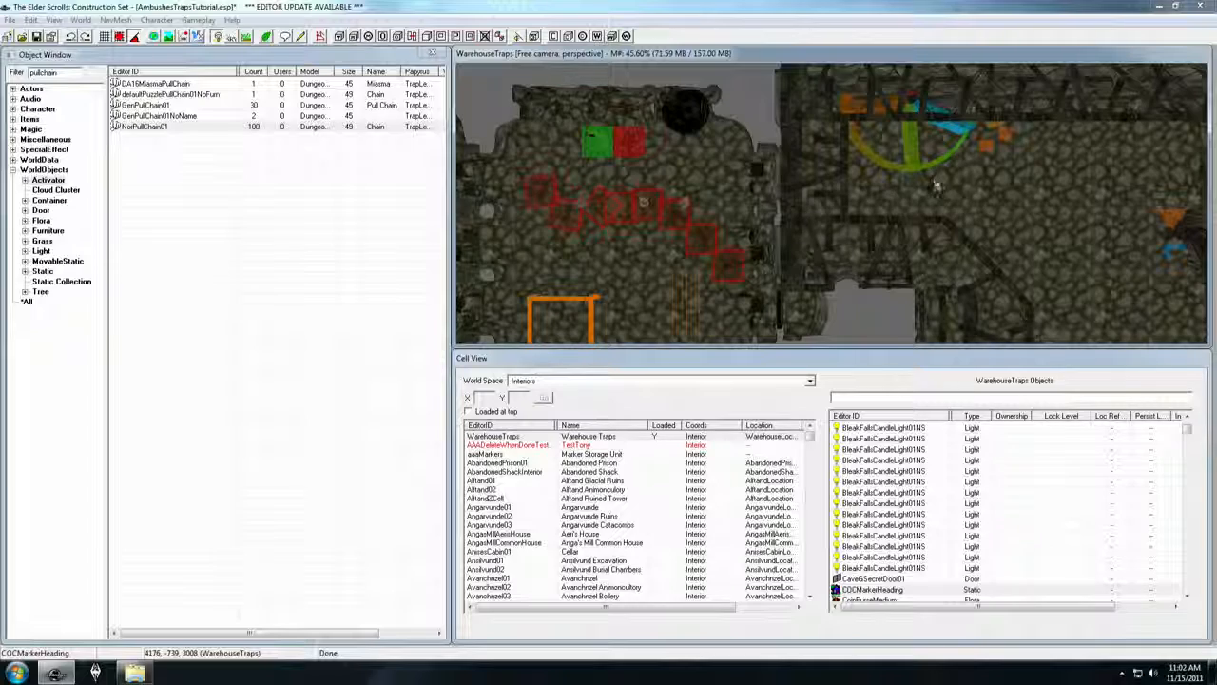
shift+middle_drag(759, 203, 853, 197)
shift+middle_drag(1030, 218, 889, 193)
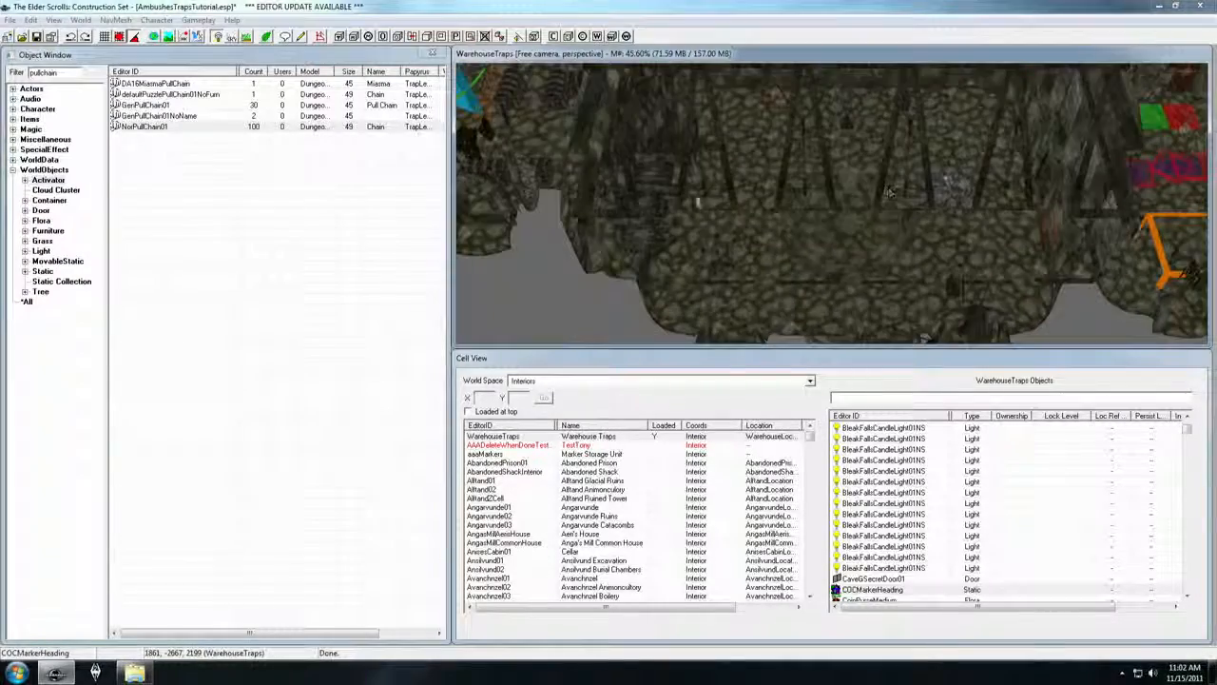
shift+middle_drag(643, 174, 785, 237)
scroll(745, 239, up, 2)
scroll(787, 237, up, 4)
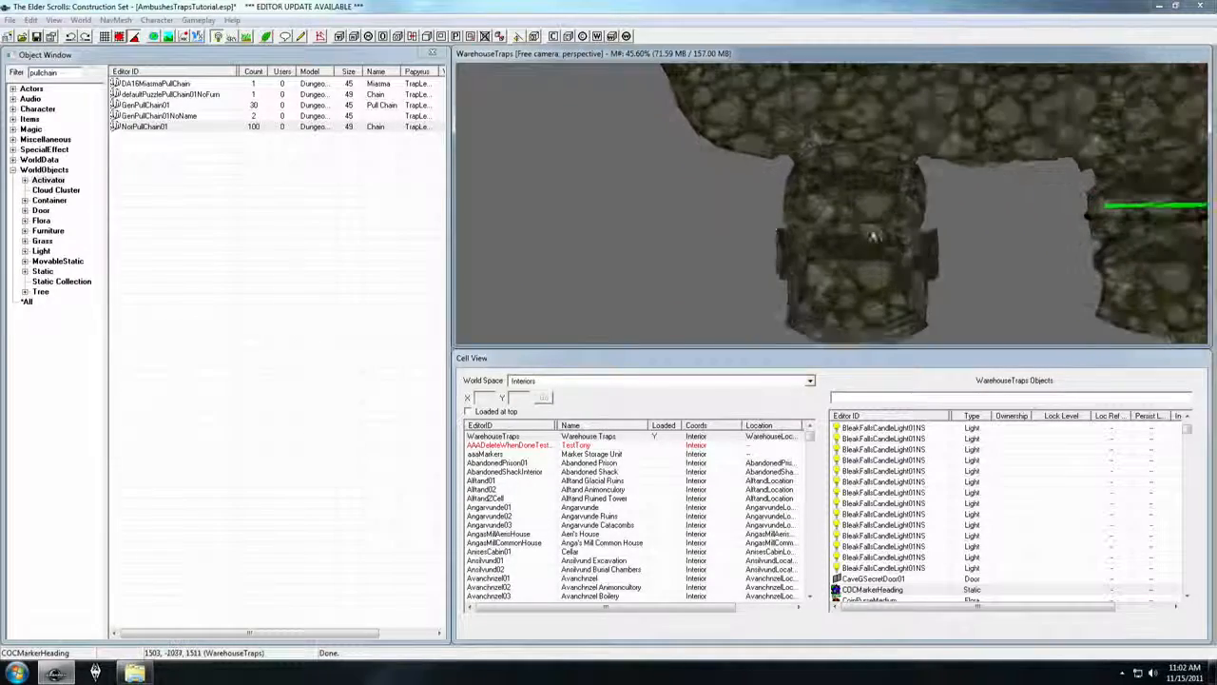
click(860, 257)
shift+middle_drag(861, 257, 835, 167)
shift+middle_drag(720, 227, 706, 266)
click(709, 268)
mouse_move(903, 169)
middle_down()
mouse_move(885, 193)
mouse_move(850, 193)
middle_up()
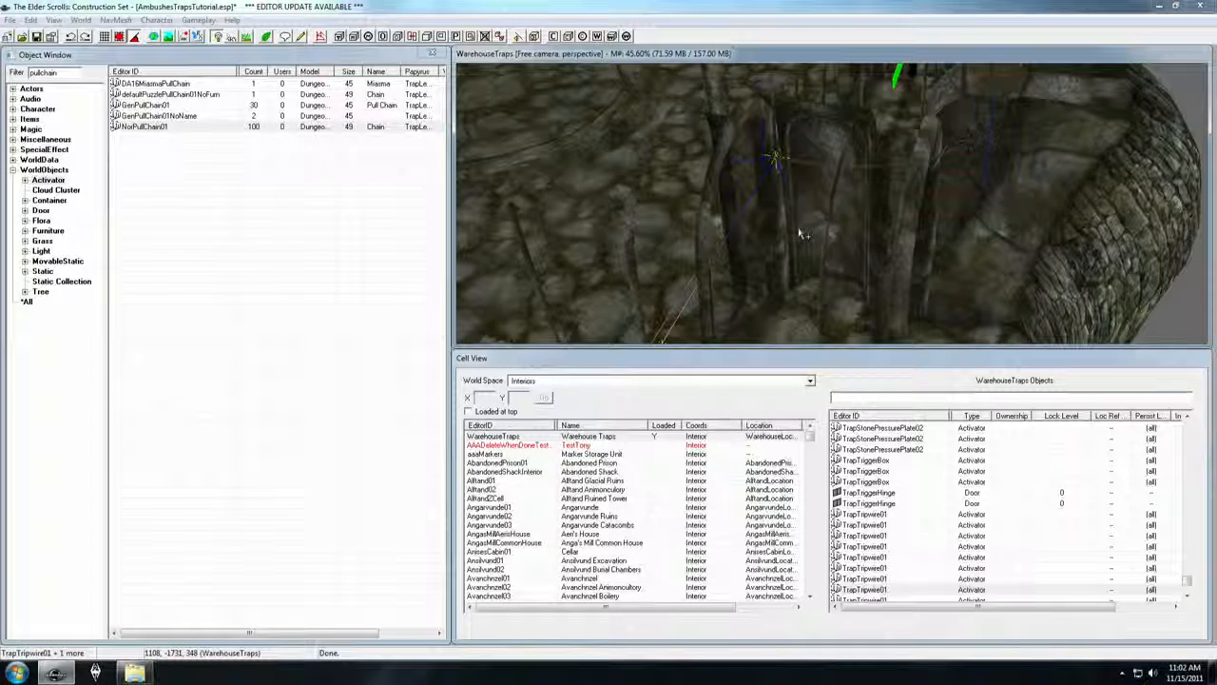
Step: Load the LokirsTomb cell again
click(508, 489)
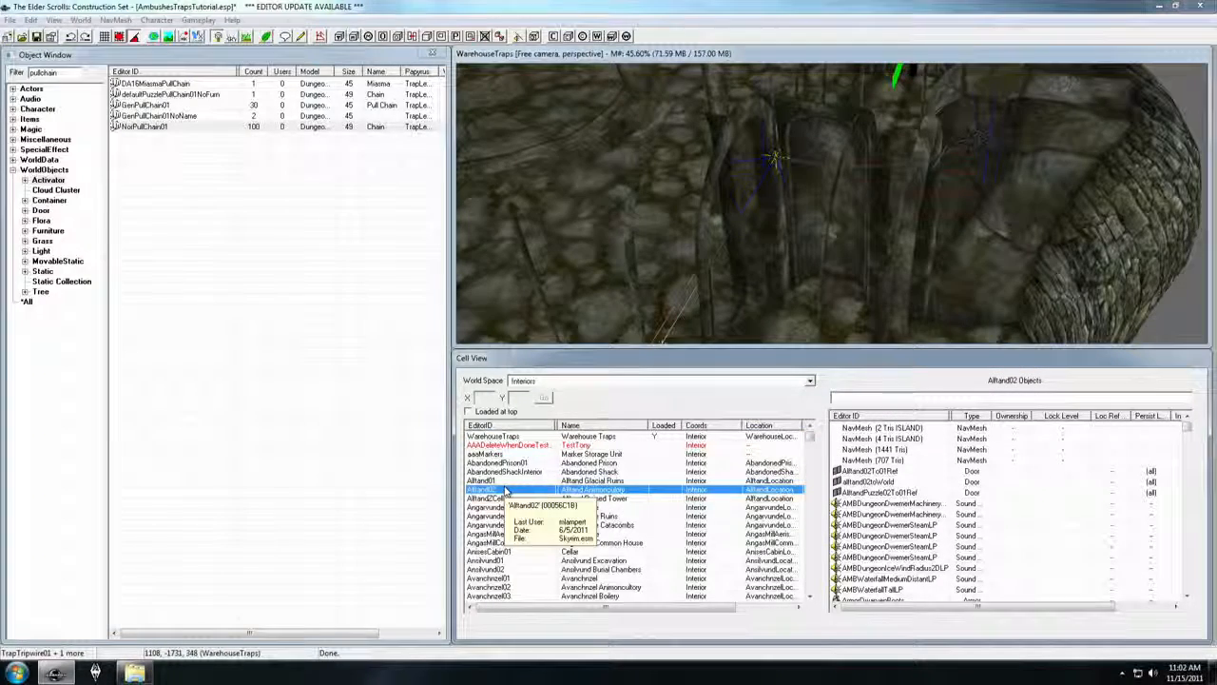
text(lok)
key(Return)
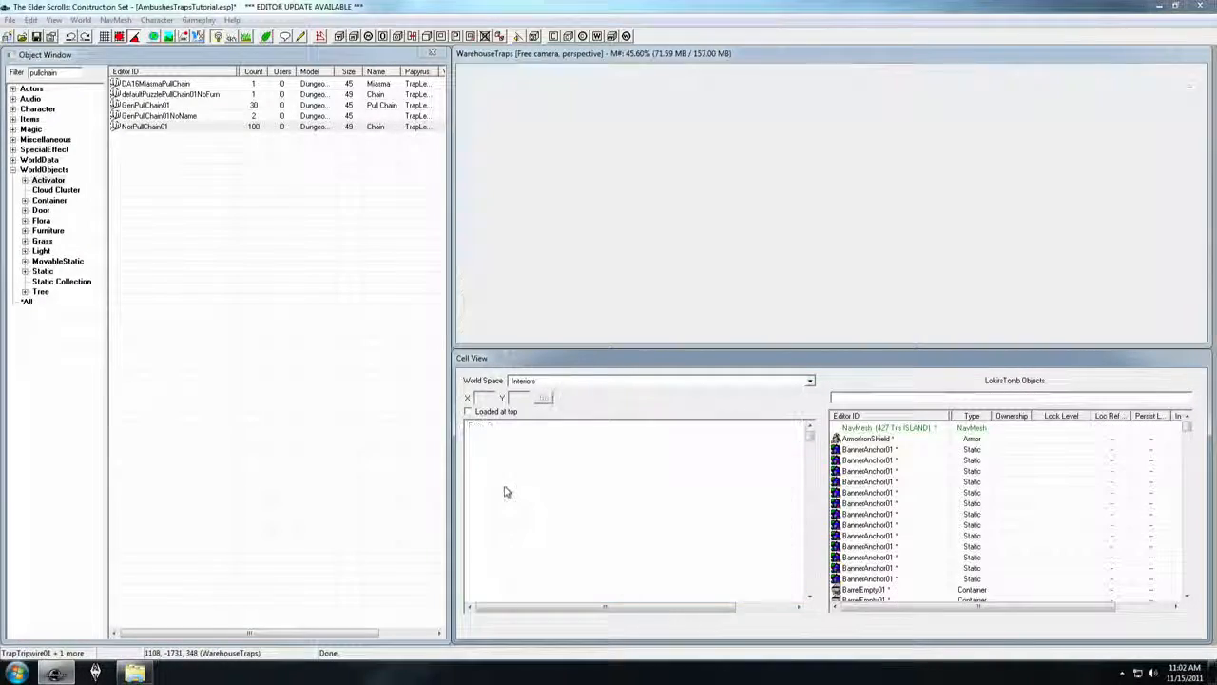
Step: Paste the copied mace trap and tripwire at the doorway between the corridor and the chamber with flames
scroll(838, 210, down, 10)
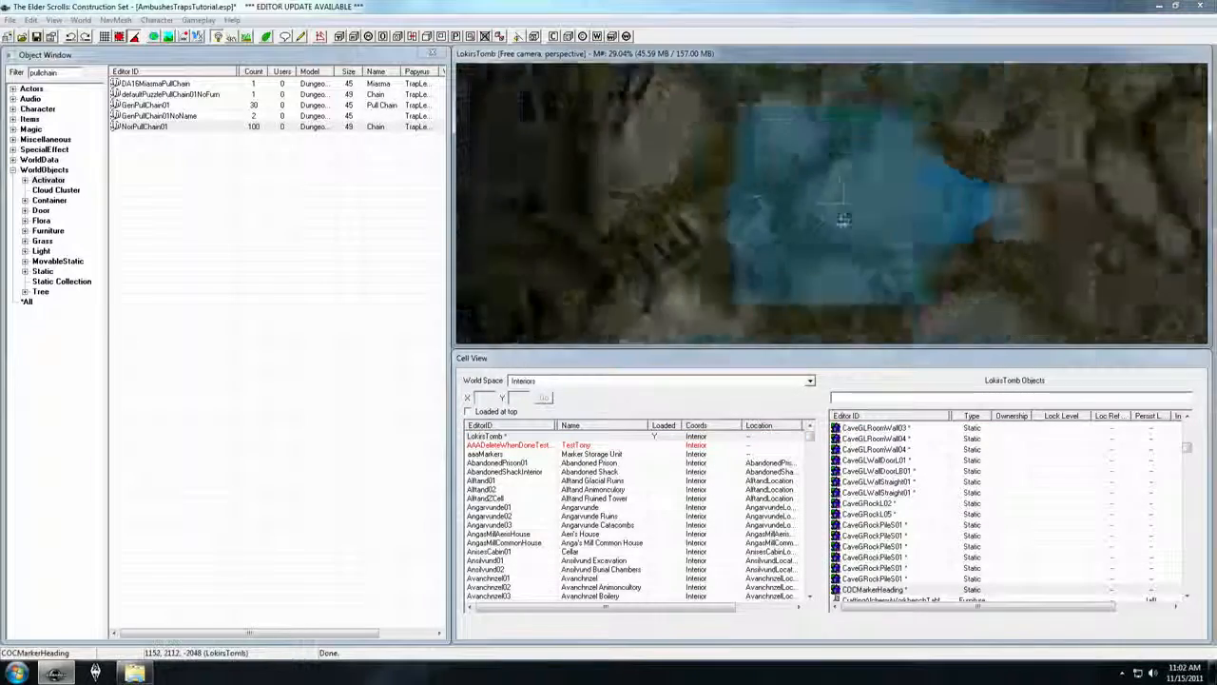
scroll(840, 236, down, 5)
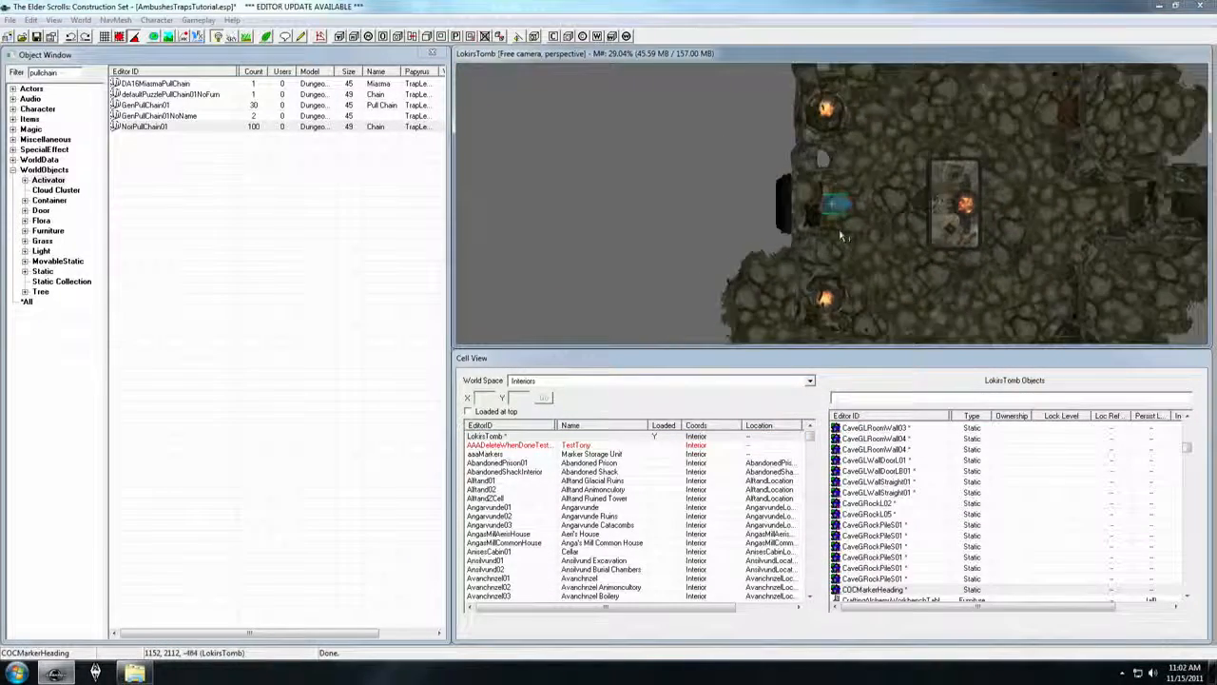
scroll(1106, 282, down, 10)
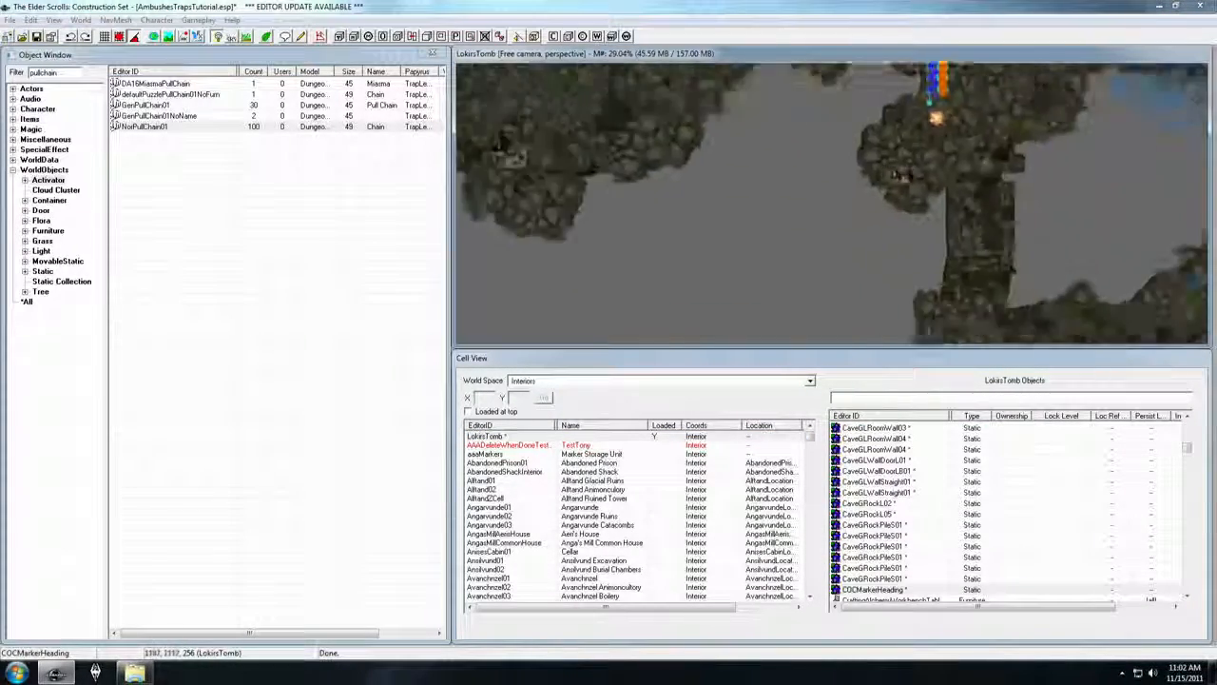
middle_drag(1029, 263, 879, 146)
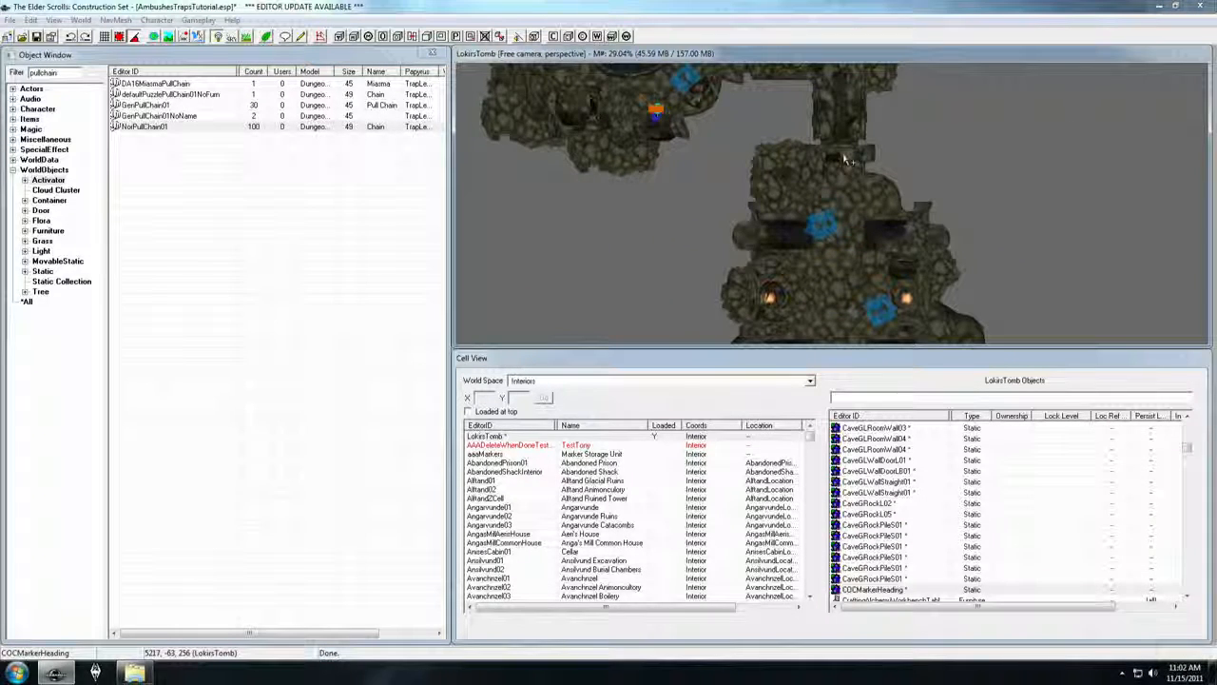
click(844, 159)
key(c)
shift+middle_drag(819, 198, 846, 247)
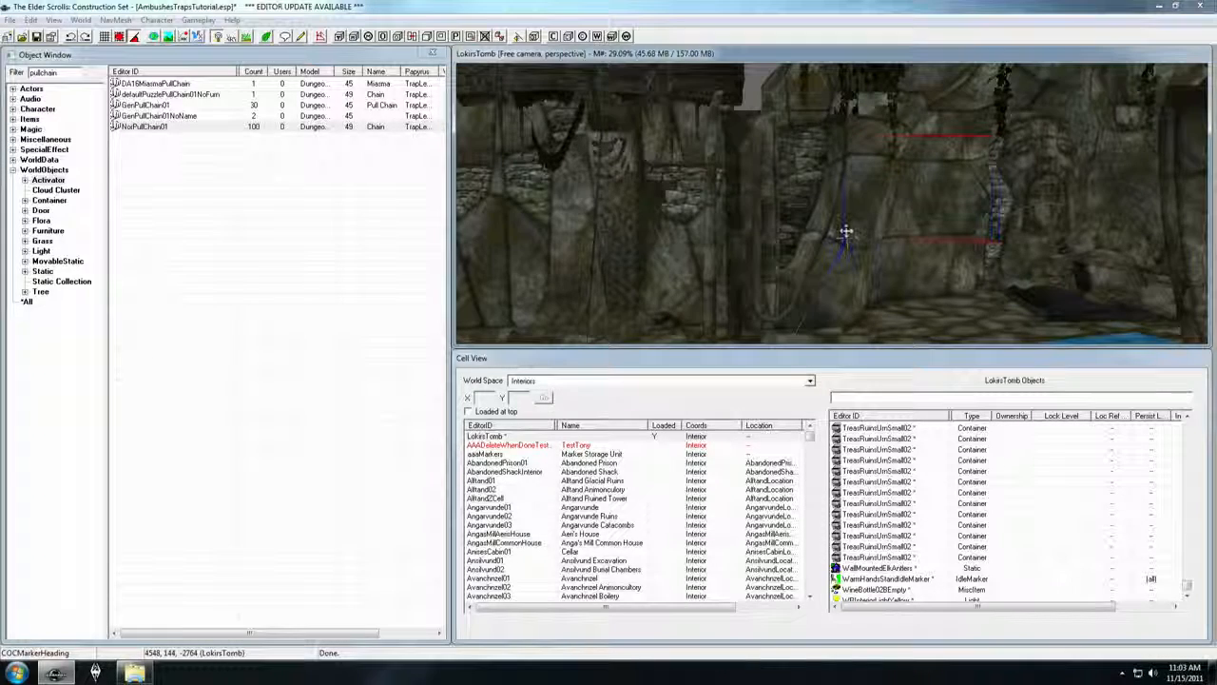
mouse_move(845, 231)
shift+middle_down()
mouse_move(856, 157)
mouse_move(856, 224)
shift+middle_up()
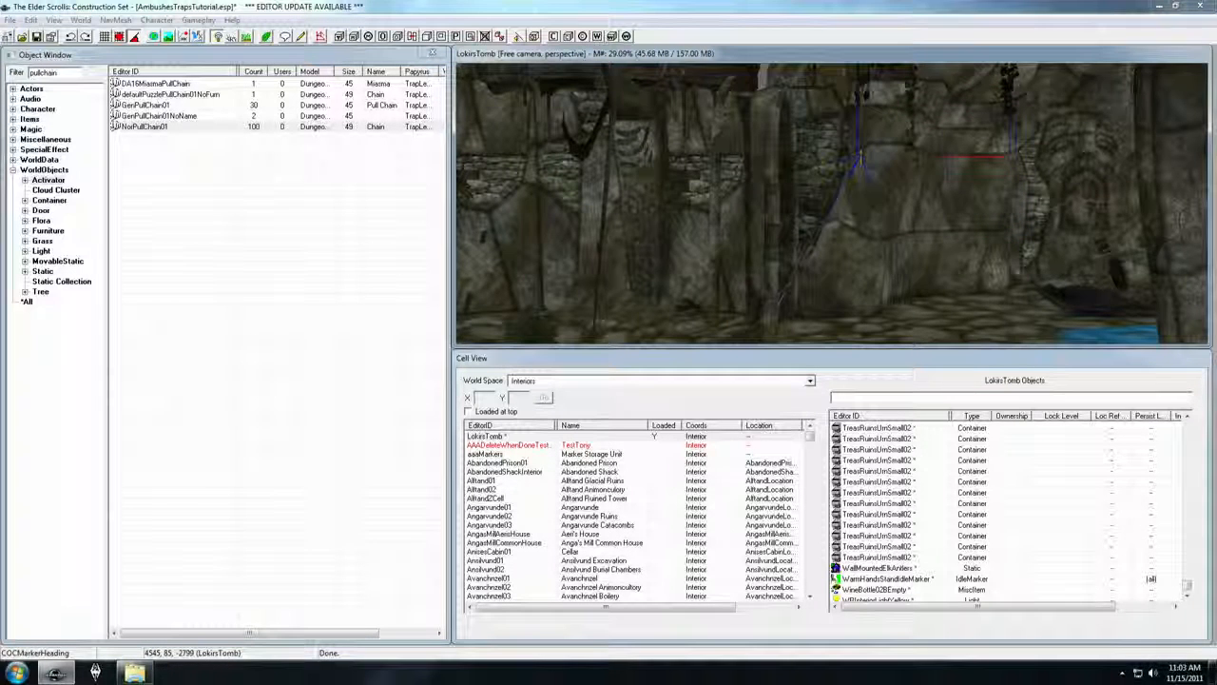
Step: Shift the pasted trap toward the doorway and position TrapMace01 at the top of its arch
drag(861, 125, 842, 115)
middle_drag(835, 179, 823, 197)
scroll(823, 196, up, 1)
click(821, 173)
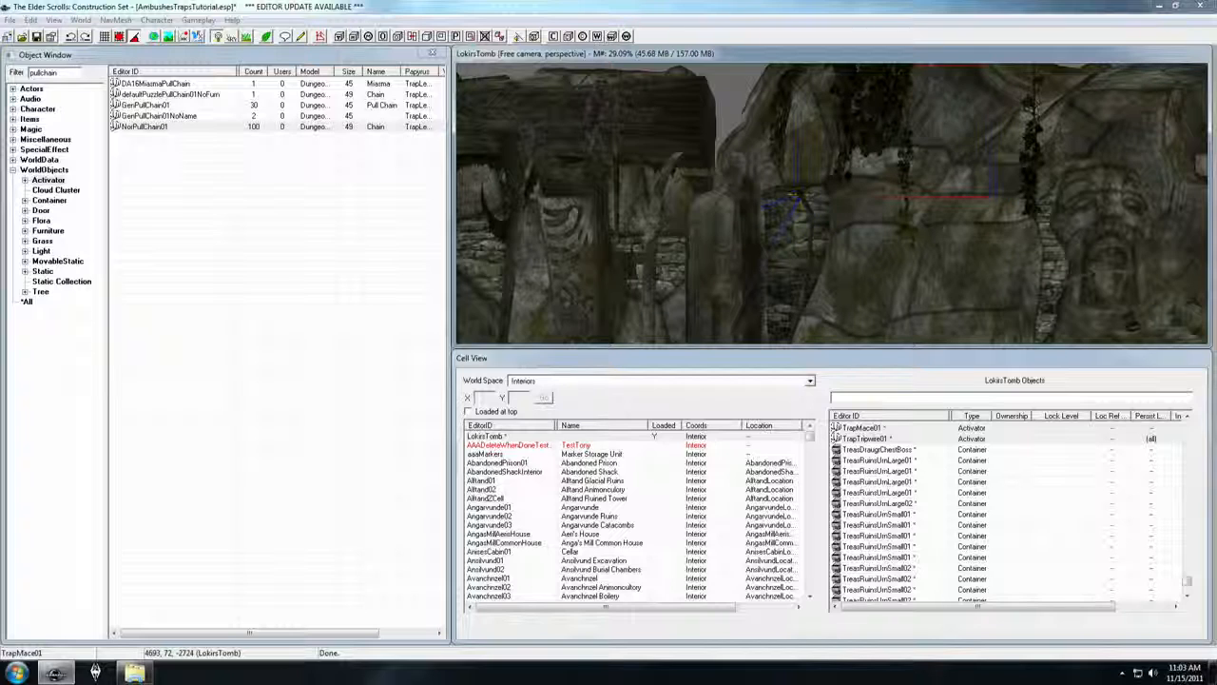
drag(747, 195, 725, 195)
shift+middle_drag(884, 167, 858, 188)
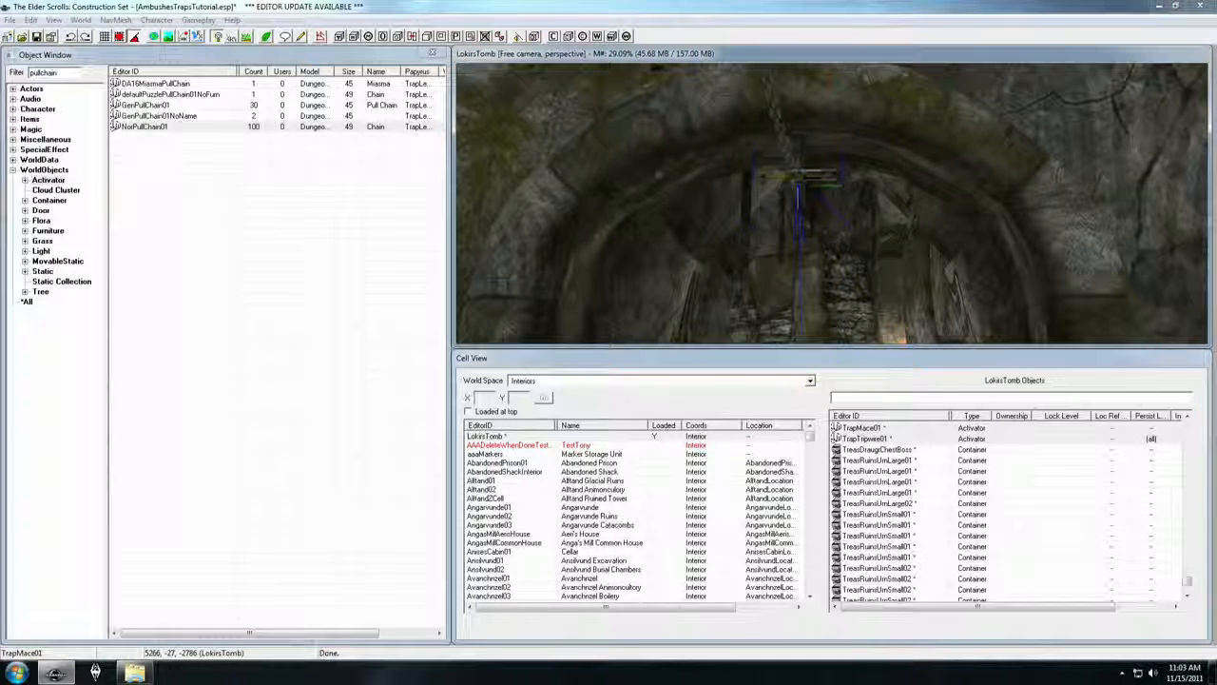
Step: Select TrapTripwire01 and line it up across the doorway's threshold beneath the mace
scroll(802, 157, up, 5)
shift+middle_drag(814, 162, 817, 202)
scroll(819, 195, down, 5)
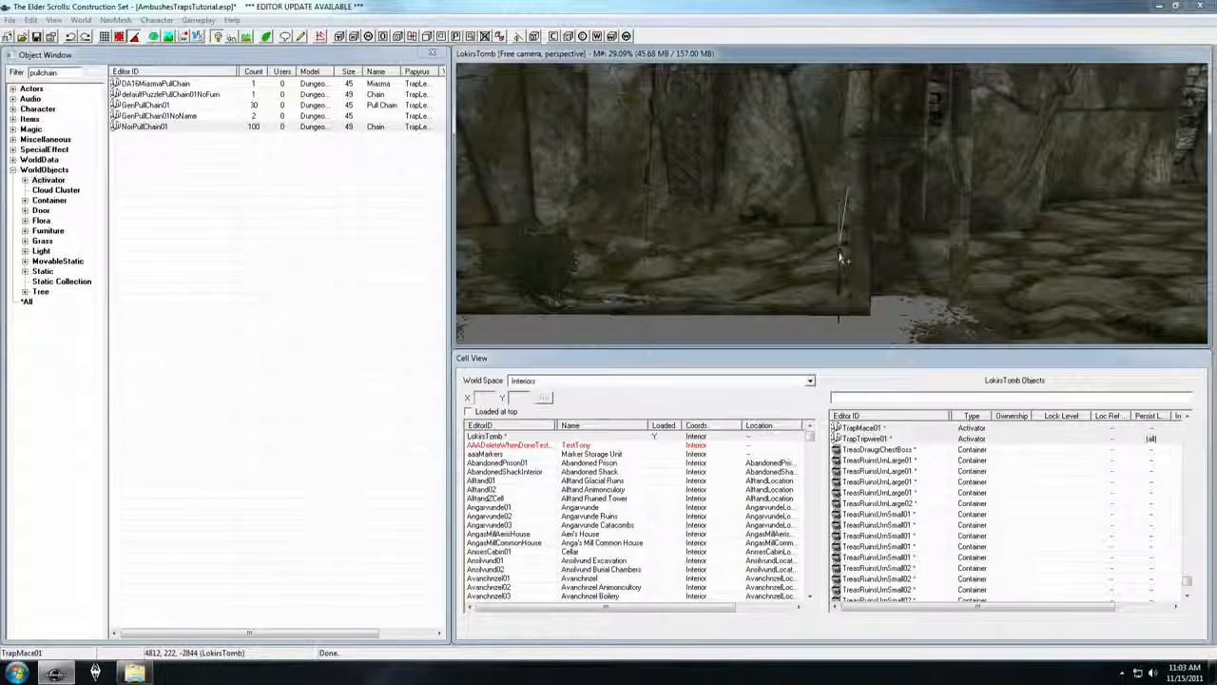
shift+middle_drag(818, 269, 1025, 245)
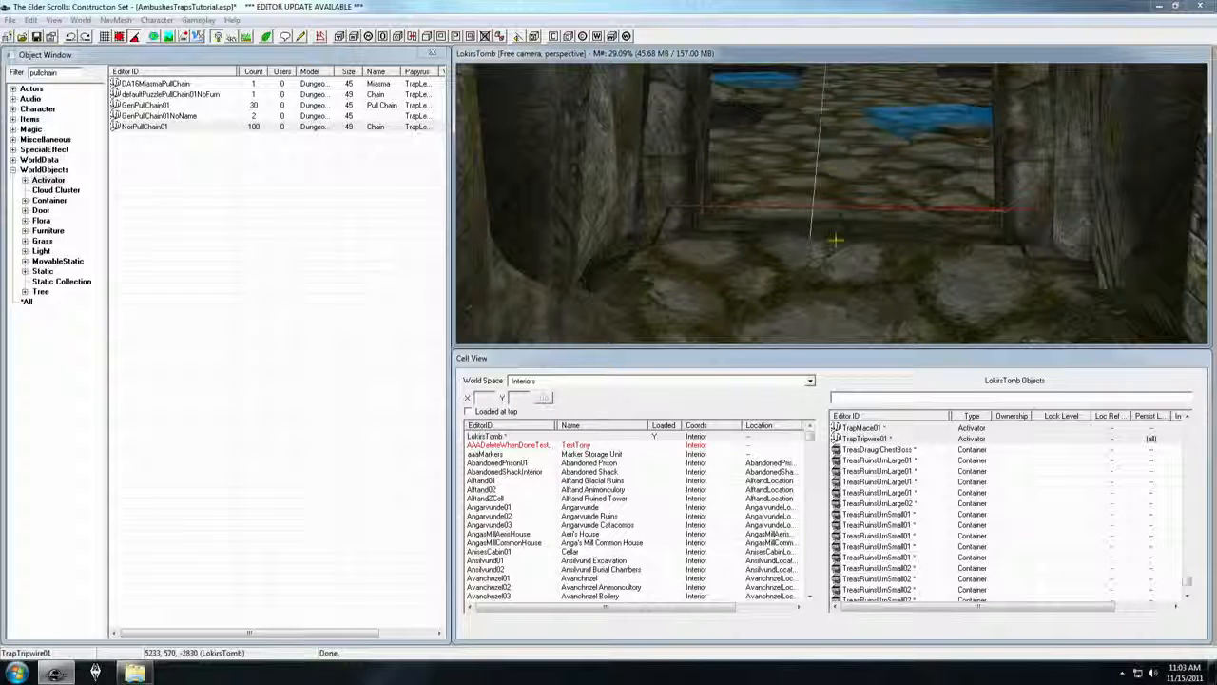
shift+middle_drag(923, 175, 841, 181)
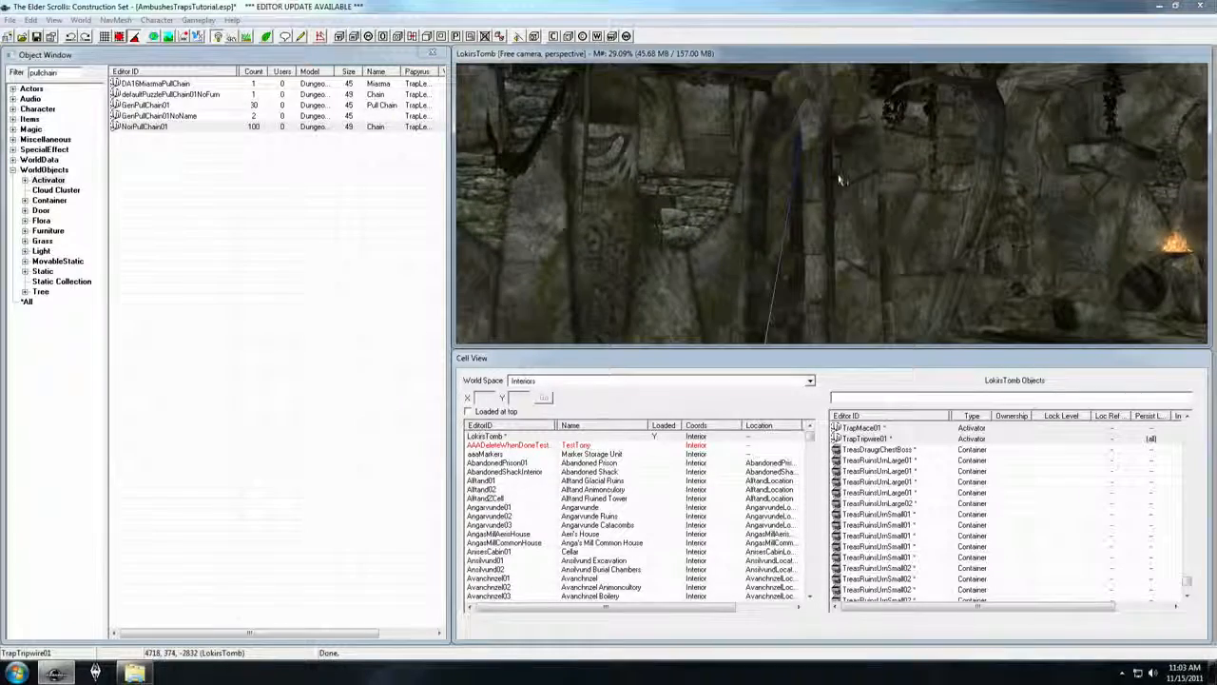